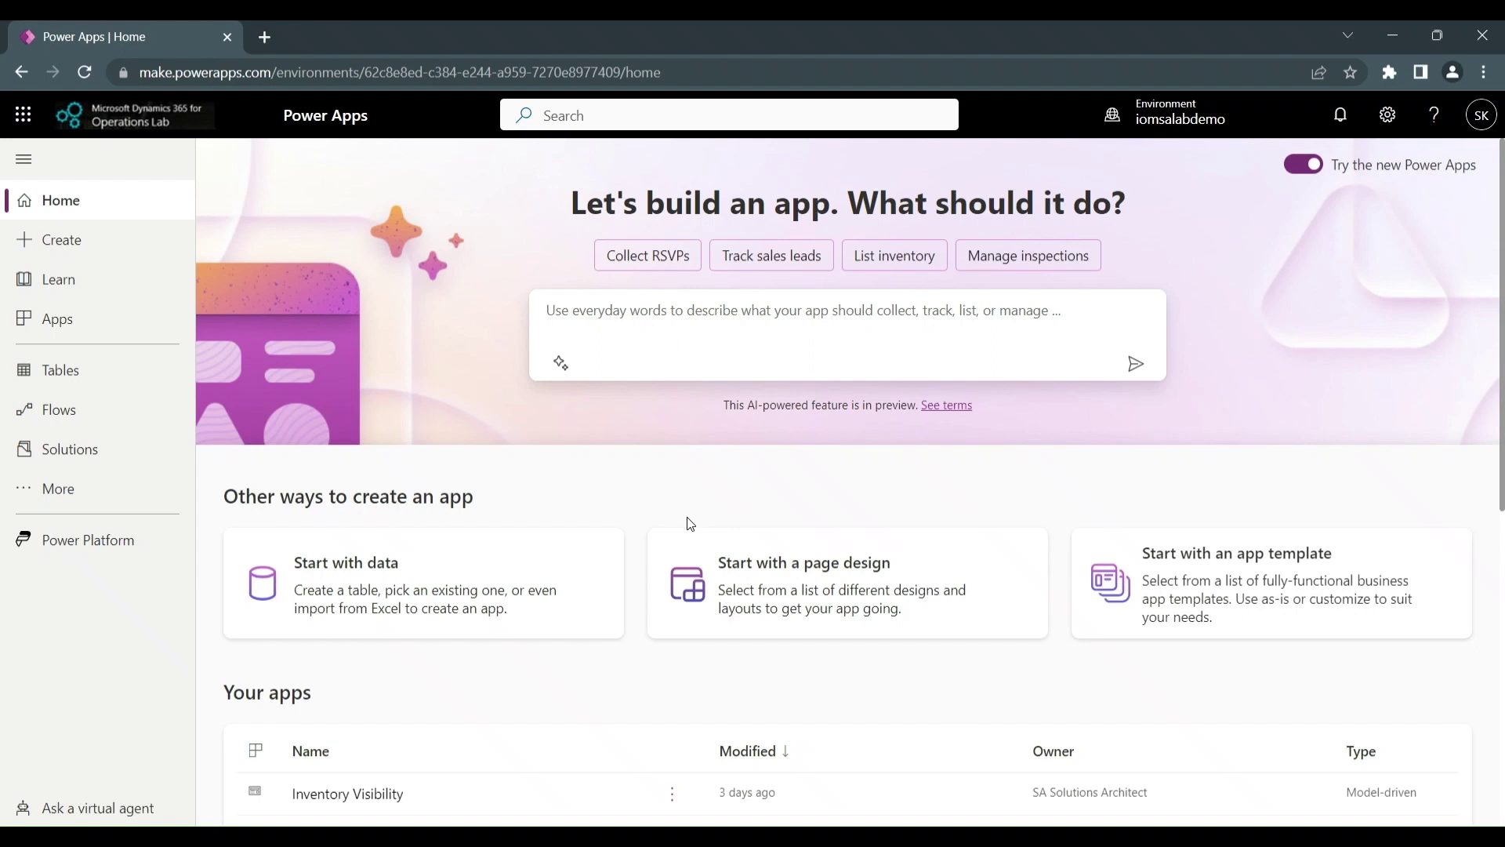
Step: Pin Azure Synapse Link from Discover all's Data Management and open its page
left_click(106, 492)
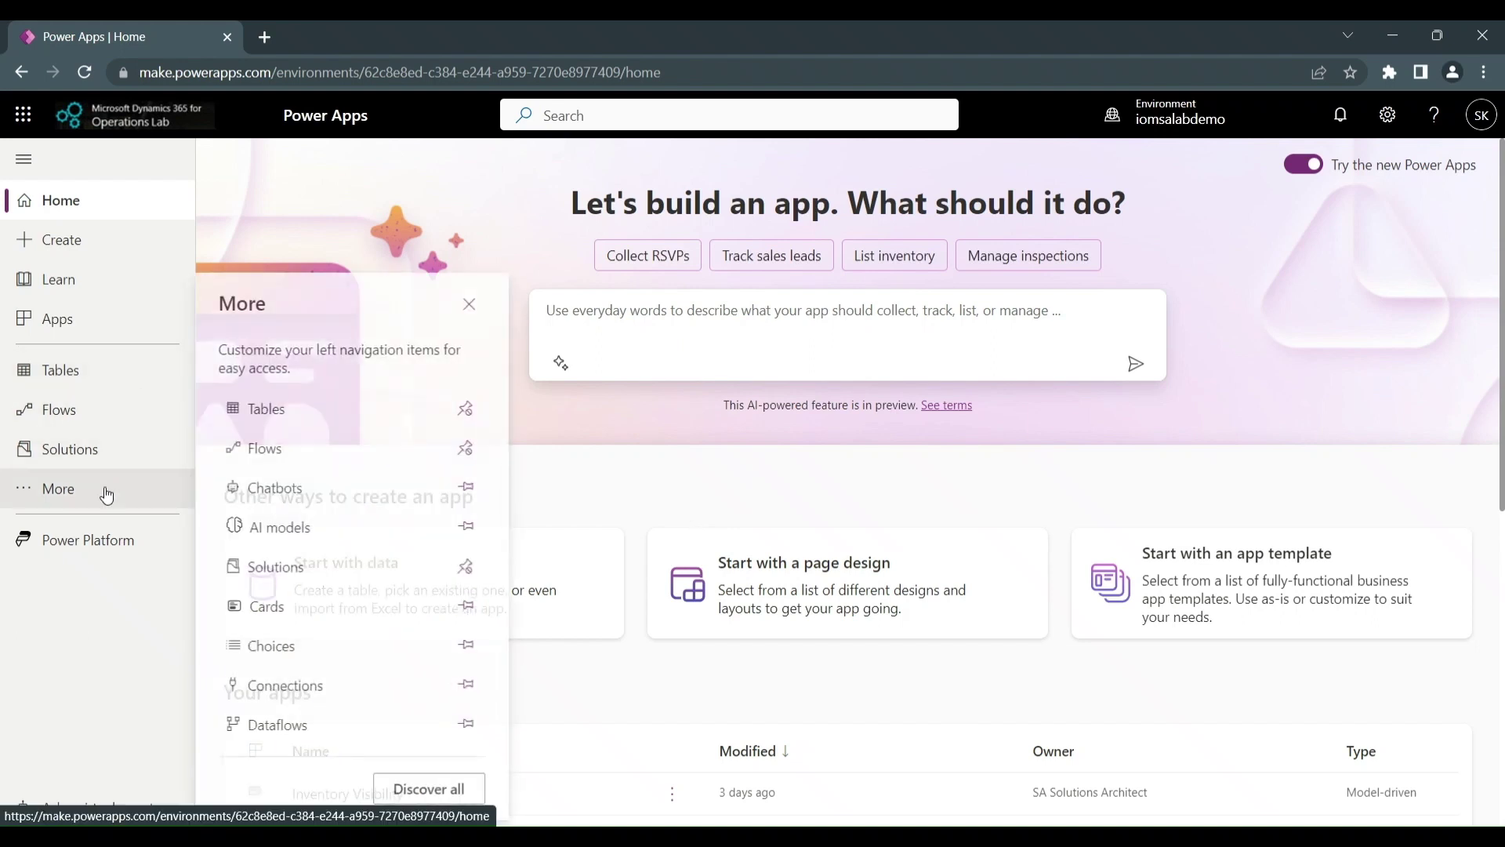
left_click(415, 790)
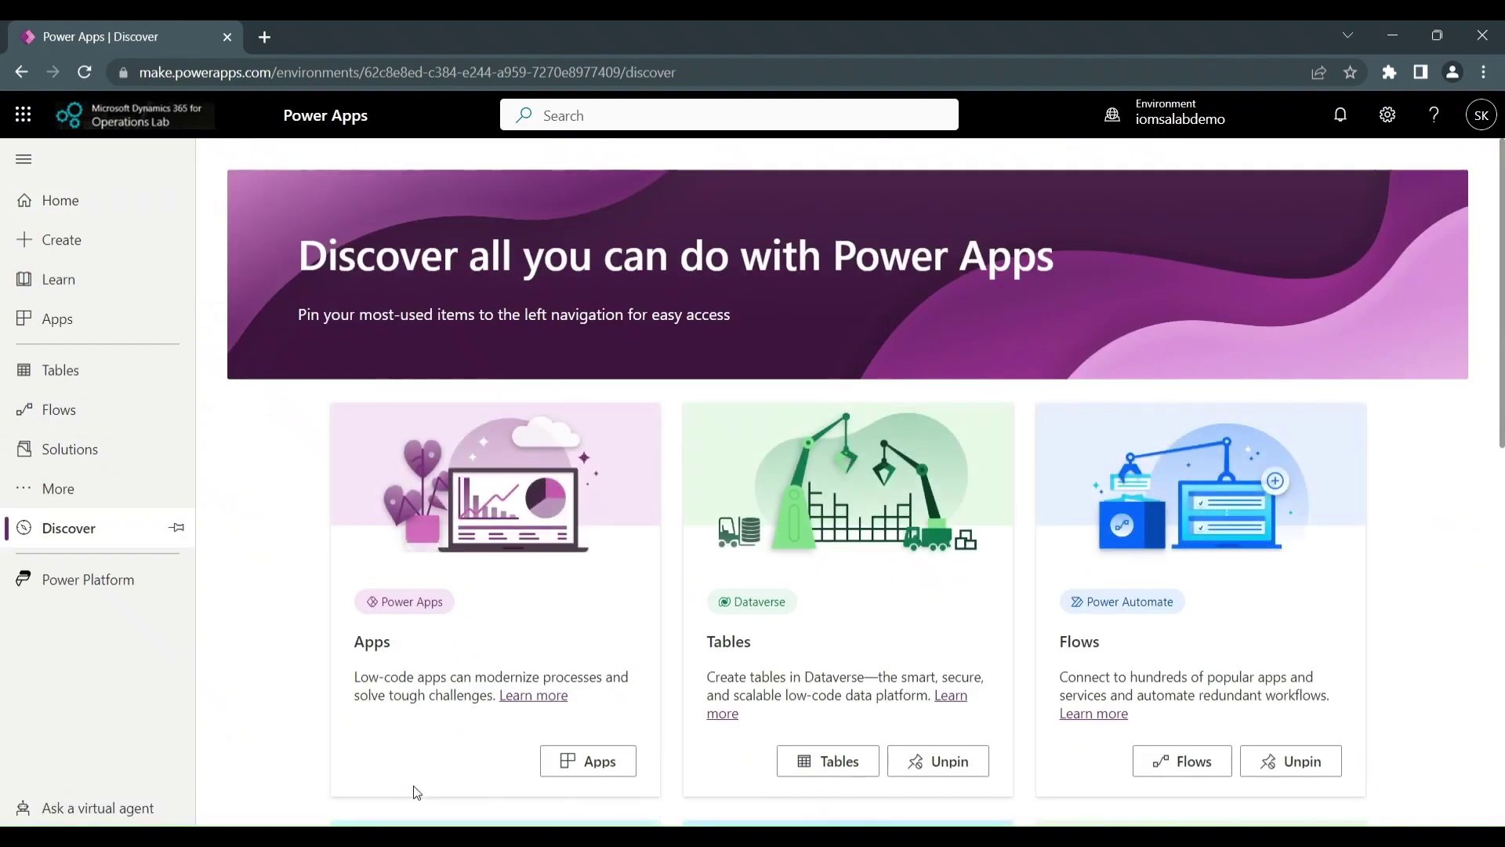
scroll(1171, 616, "down", 10)
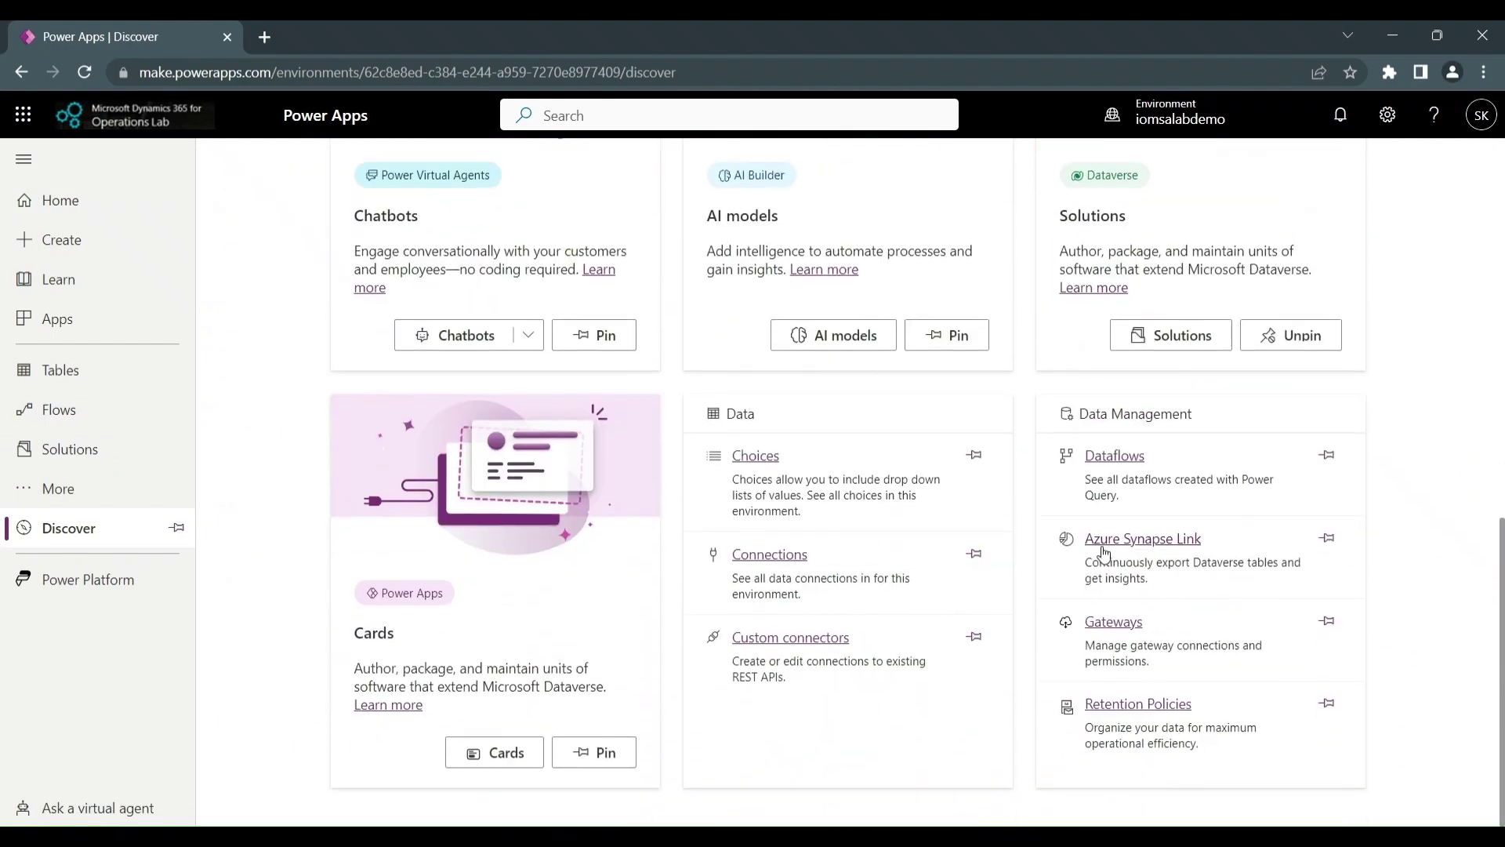
left_click(1327, 540)
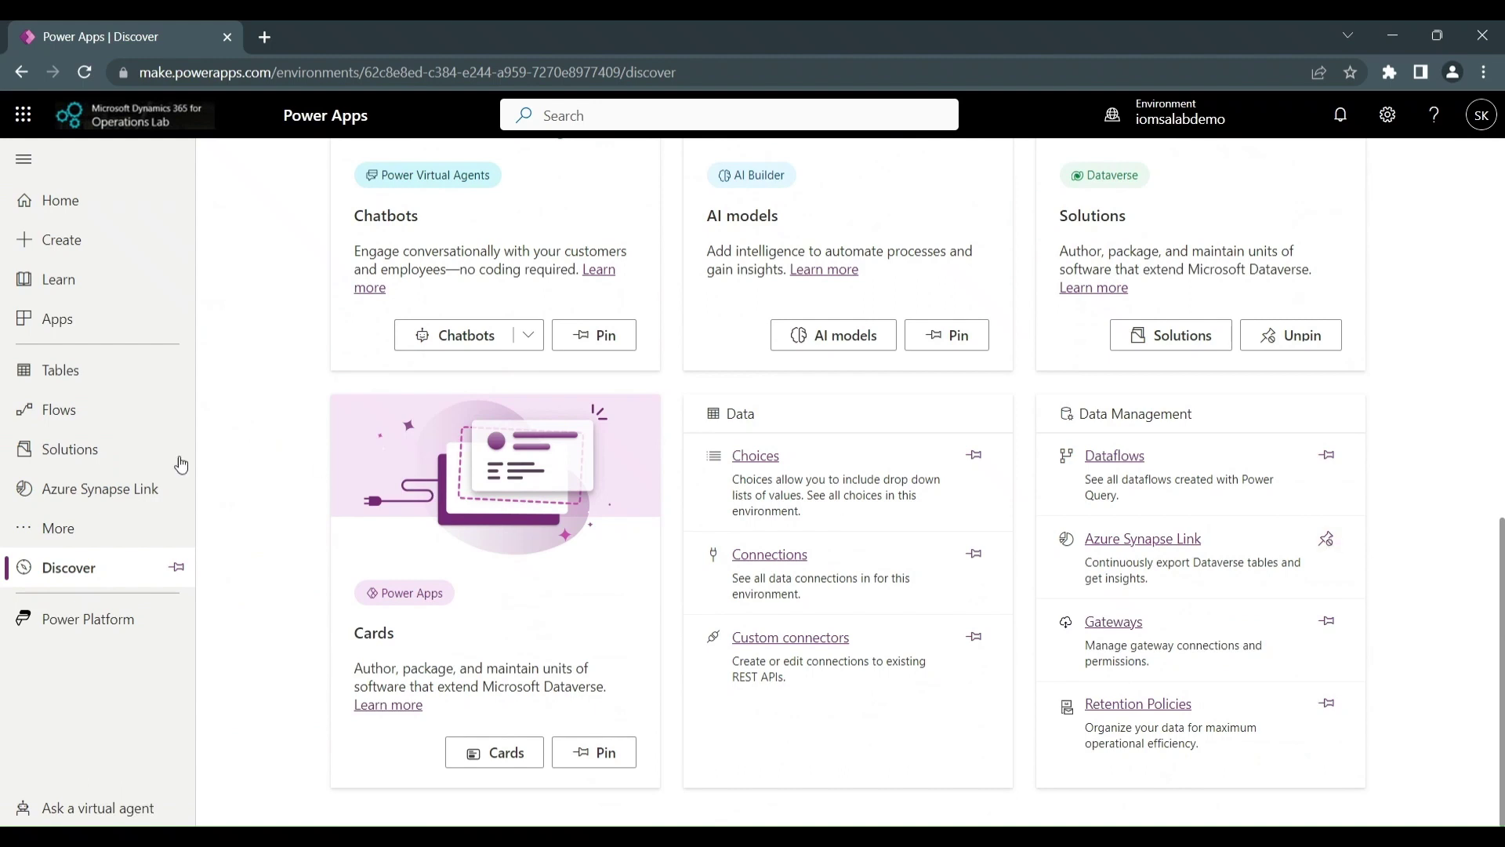
left_click(122, 488)
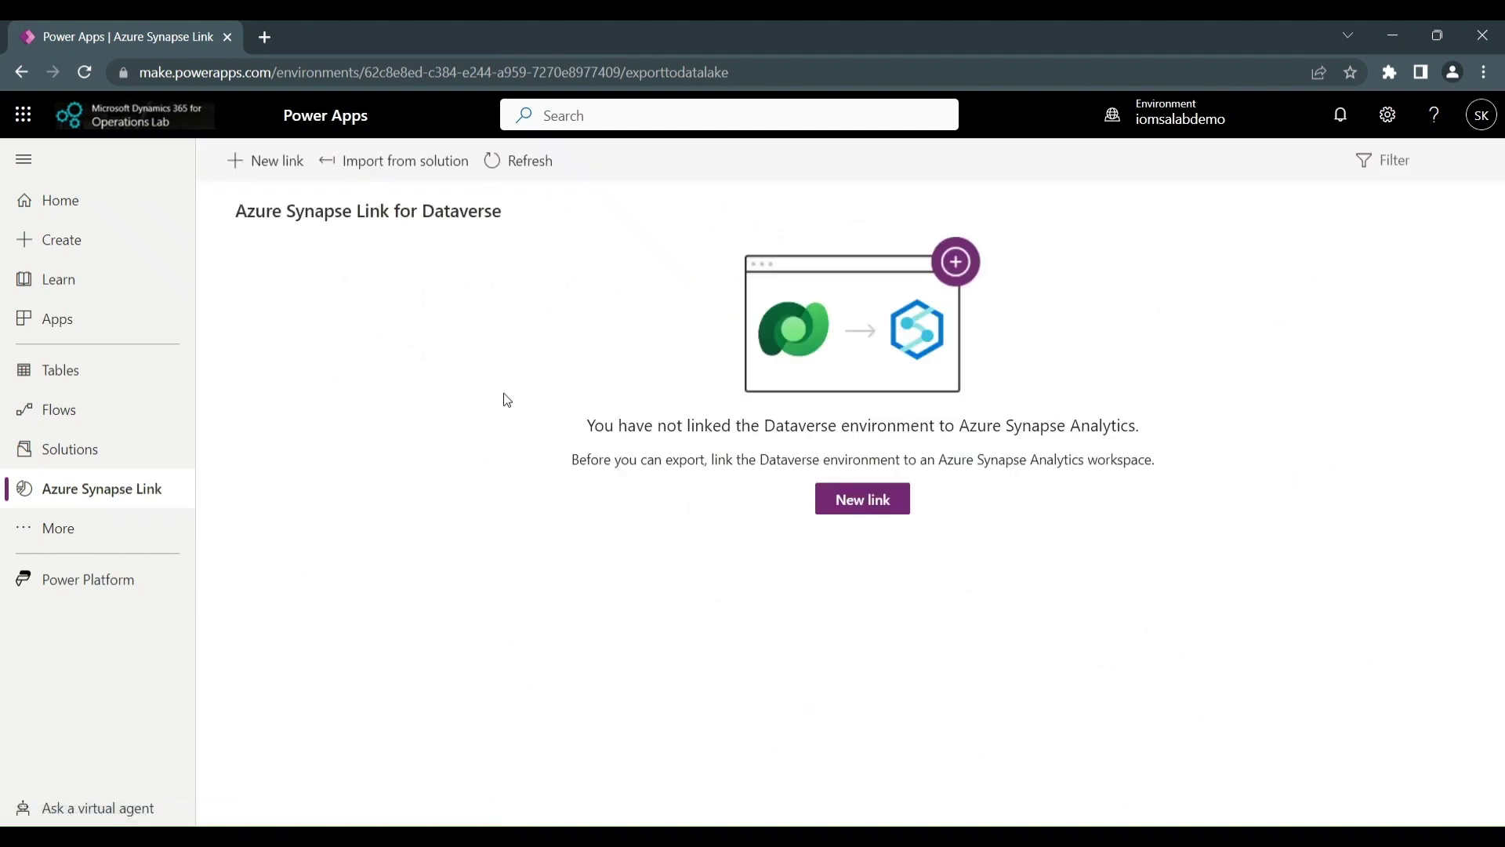
Step: Start a new link connected to a Synapse workspace in resource group iomsalabdemo
left_click(858, 506)
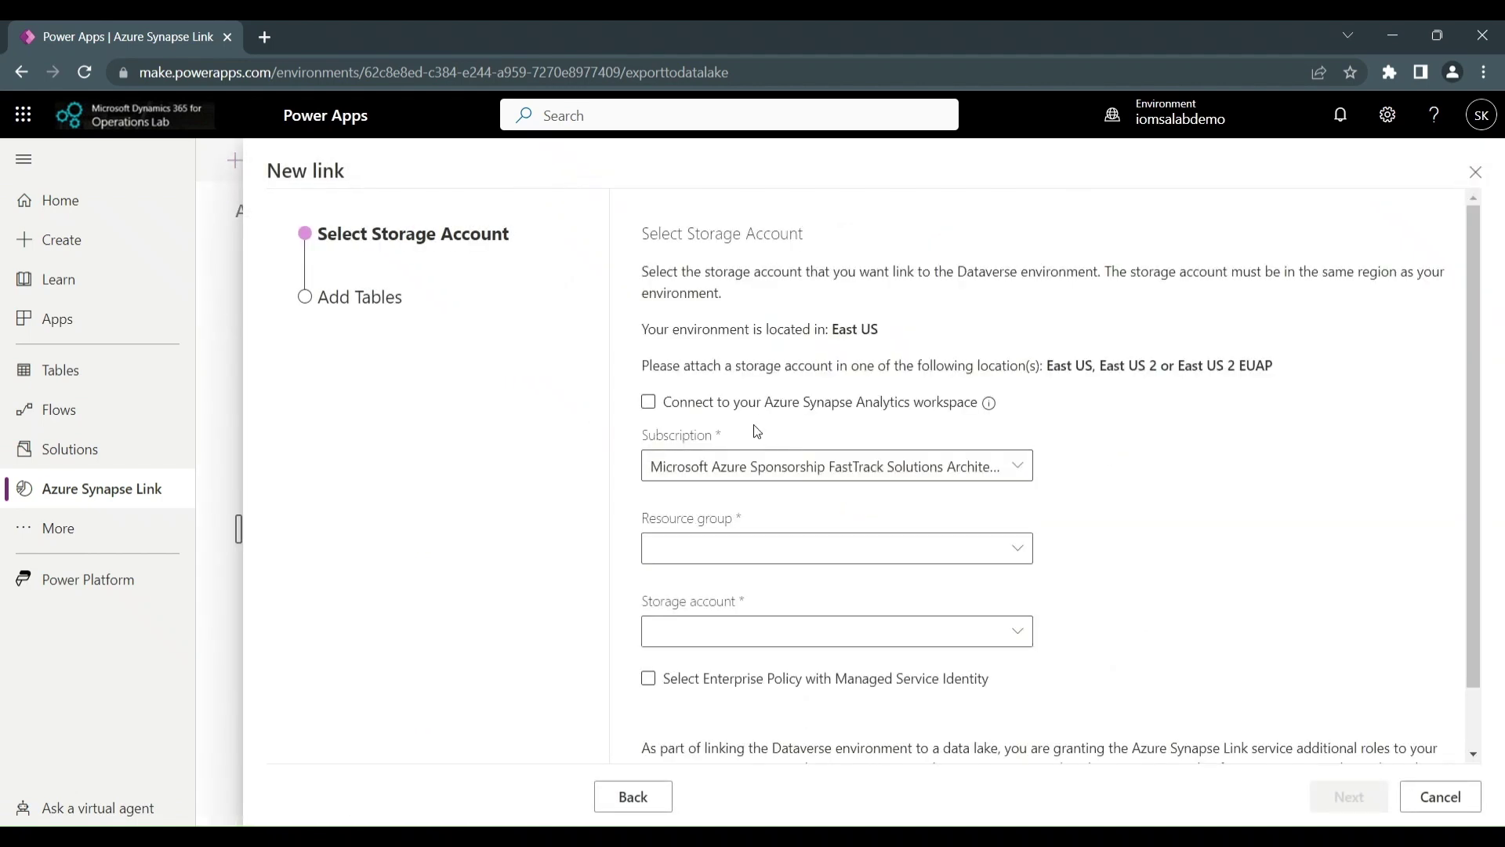
left_click(648, 403)
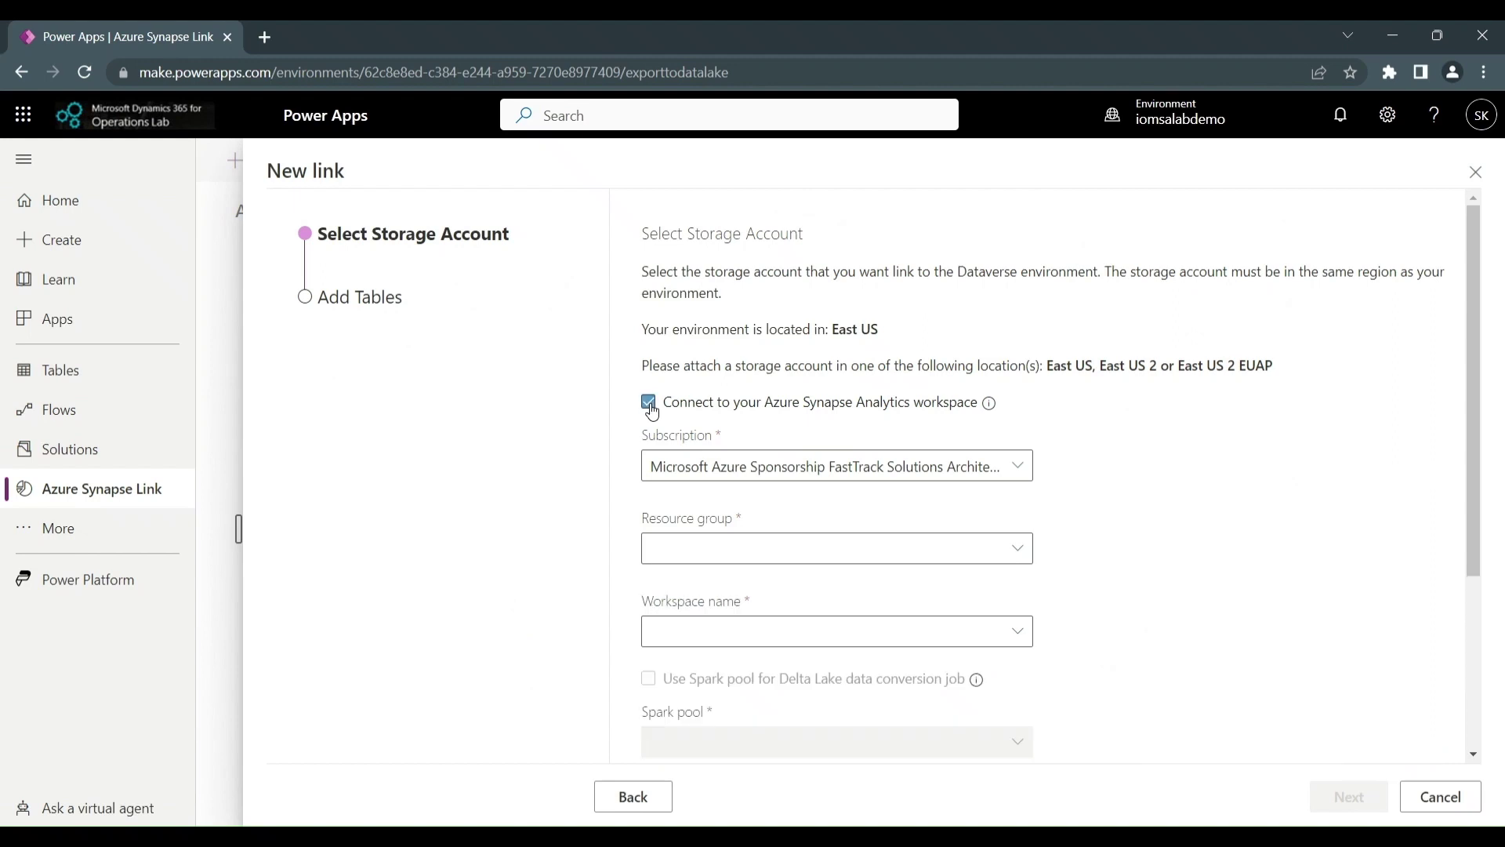
left_click(774, 541)
type("I")
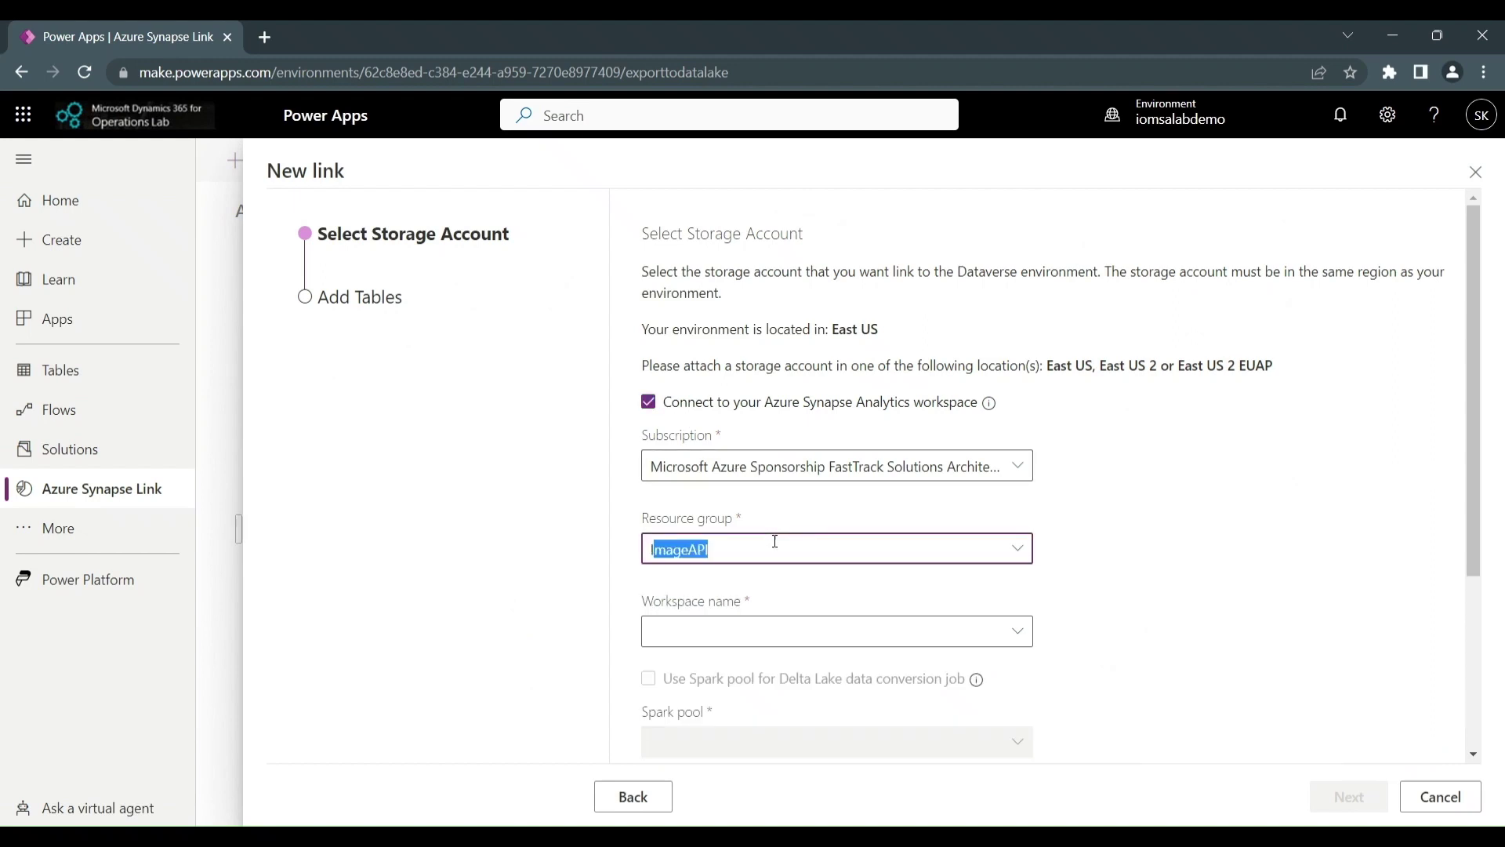
type("OMSALA")
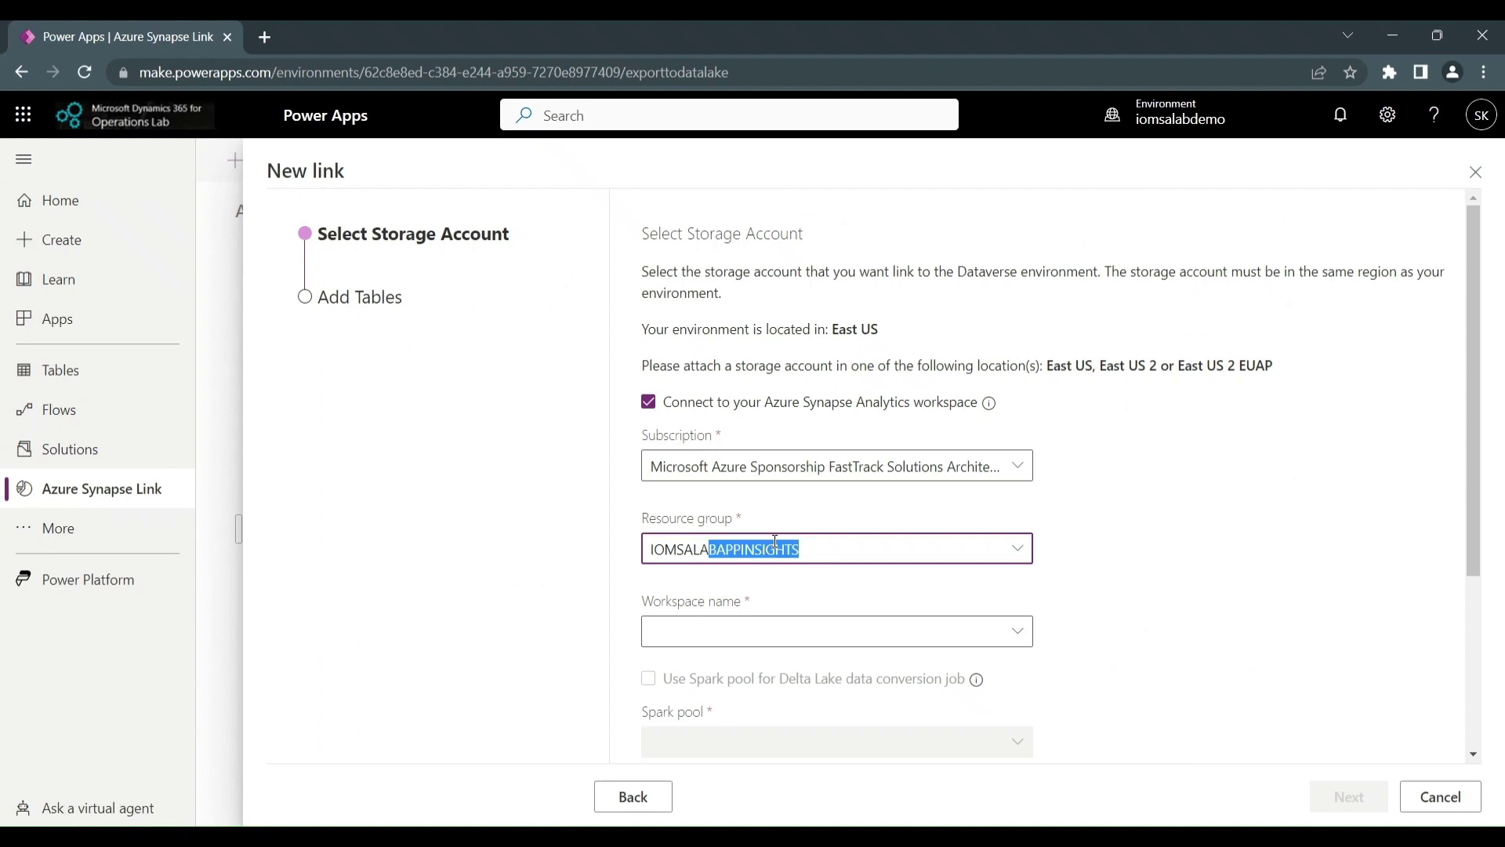
type("bde")
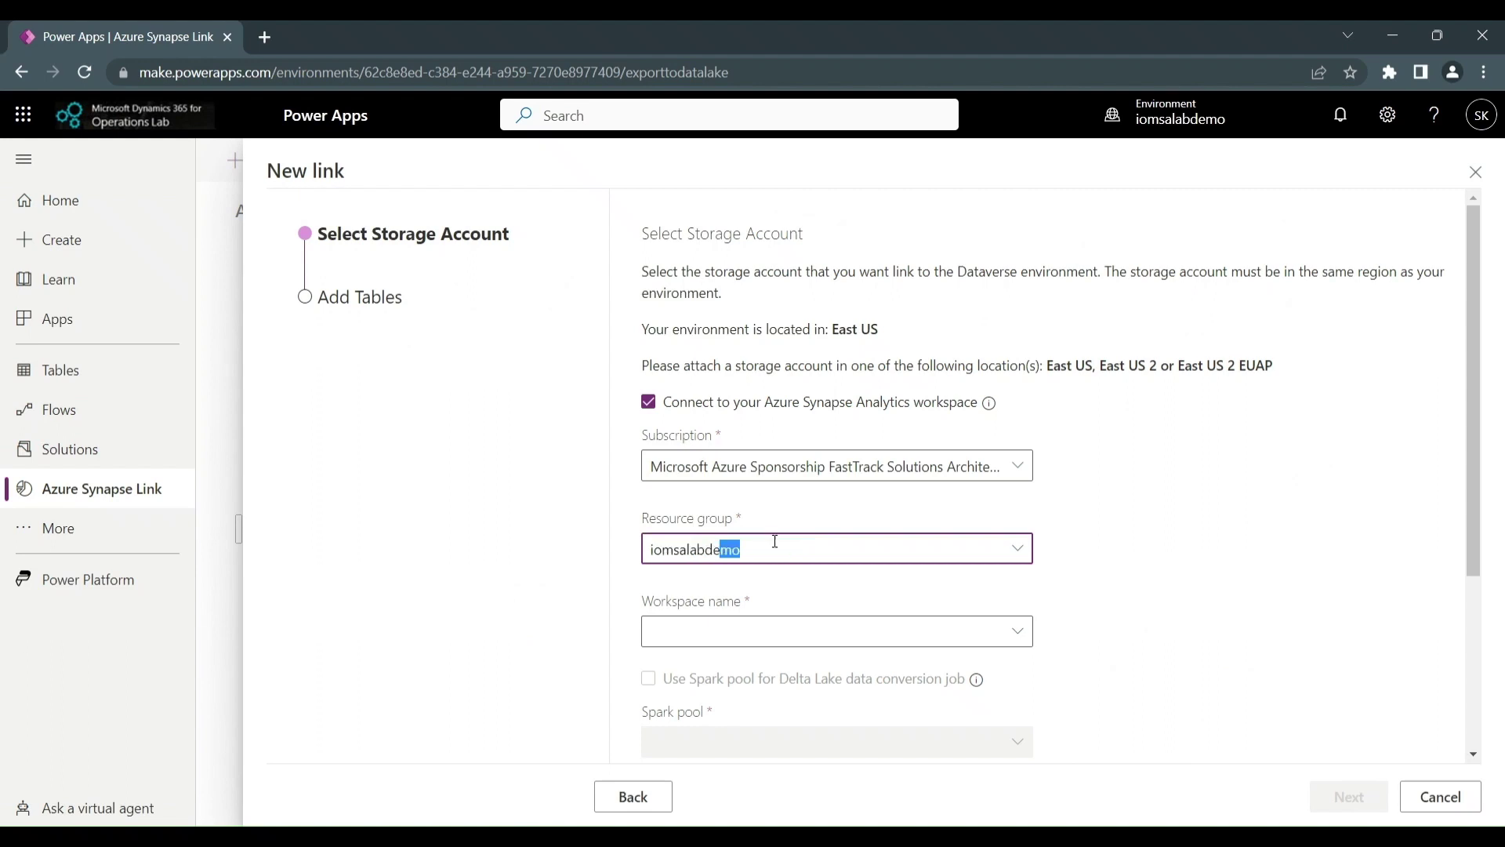
key("Return")
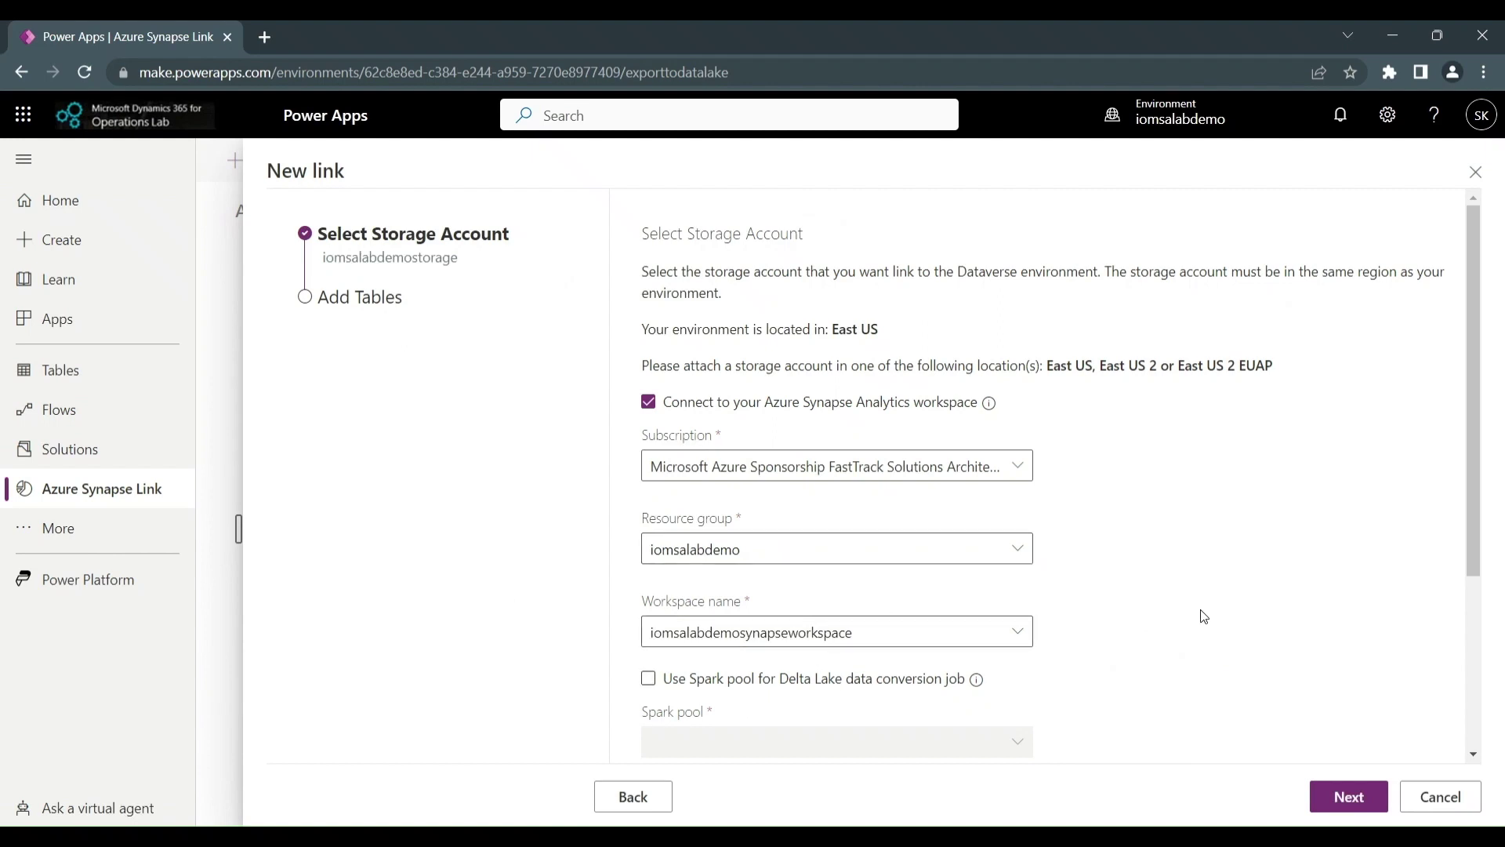
Step: Enable the Spark pool for Delta Lake conversion and the managed-identity enterprise policy, then continue
scroll(1198, 607, "down", 3)
left_click(649, 417)
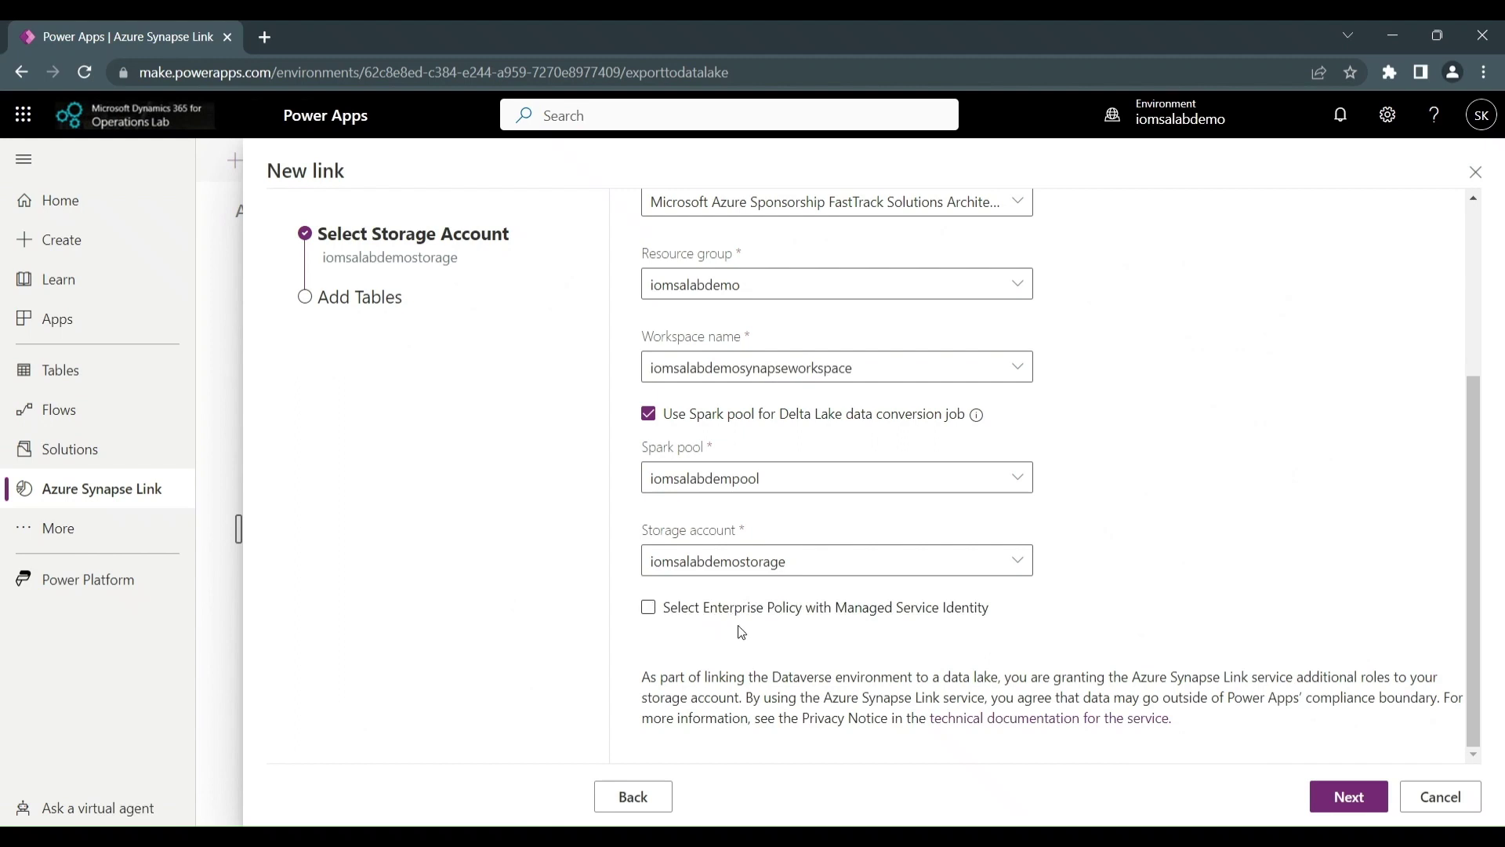
left_click(687, 614)
left_click(1341, 809)
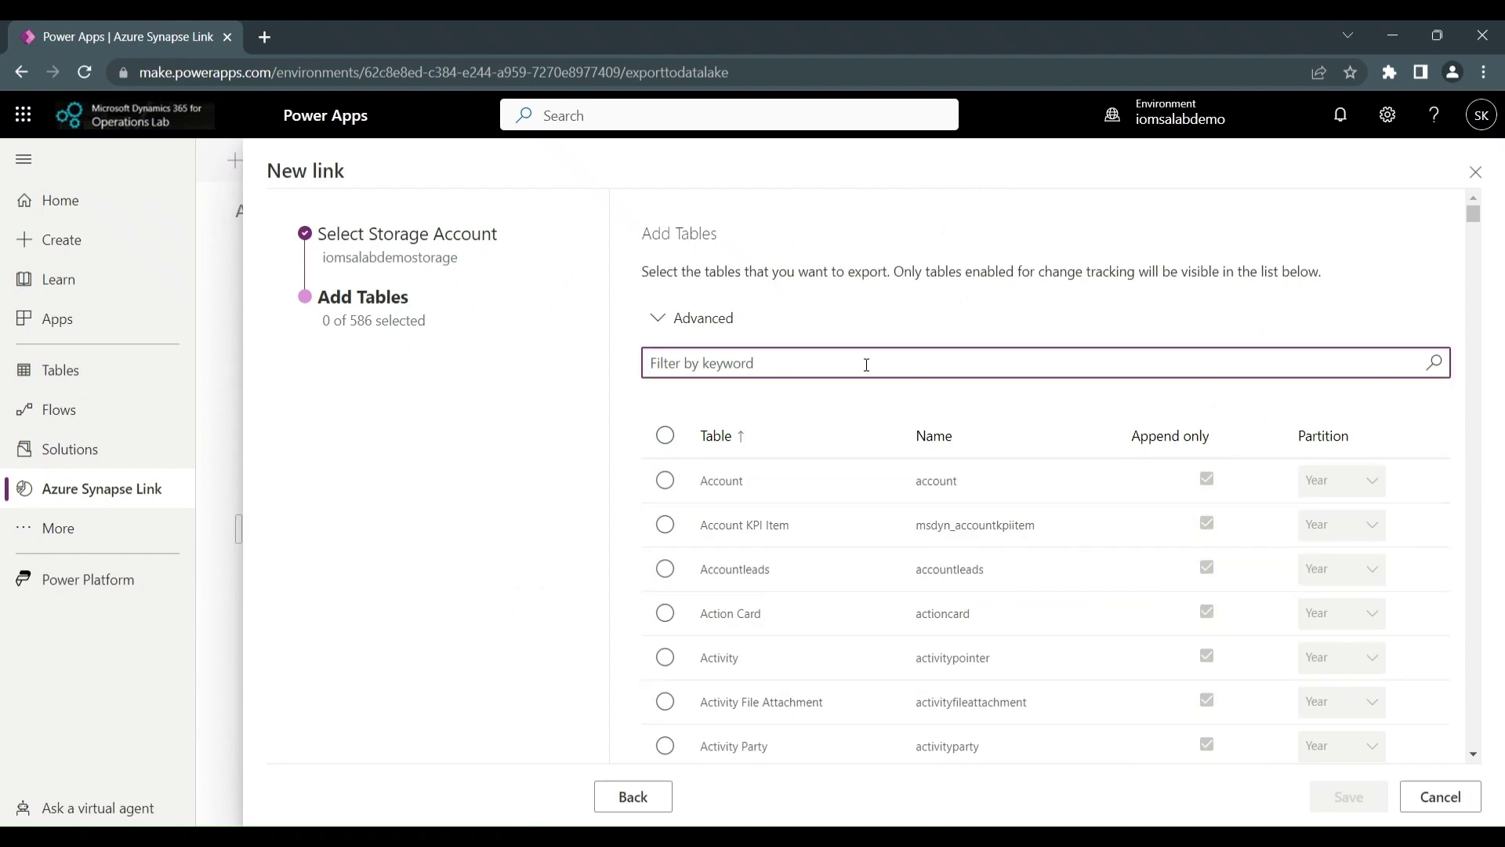
Step: Filter by 'mserp' and save the five tables: General journal entry, Items, Ledger journal, Vendor transactions, Vendors
type("mserp")
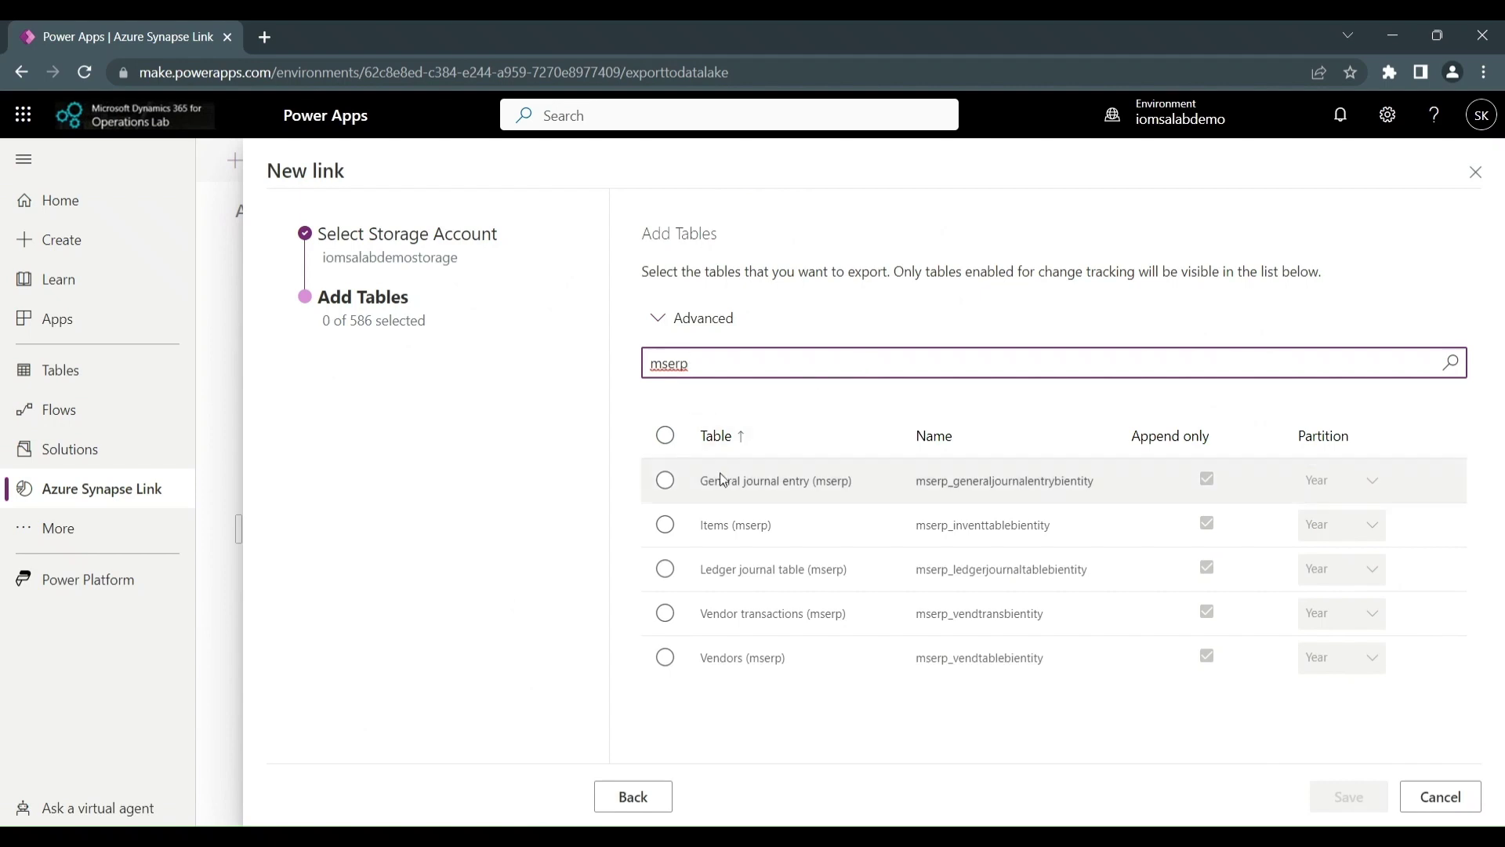
left_click(665, 480)
left_click(664, 524)
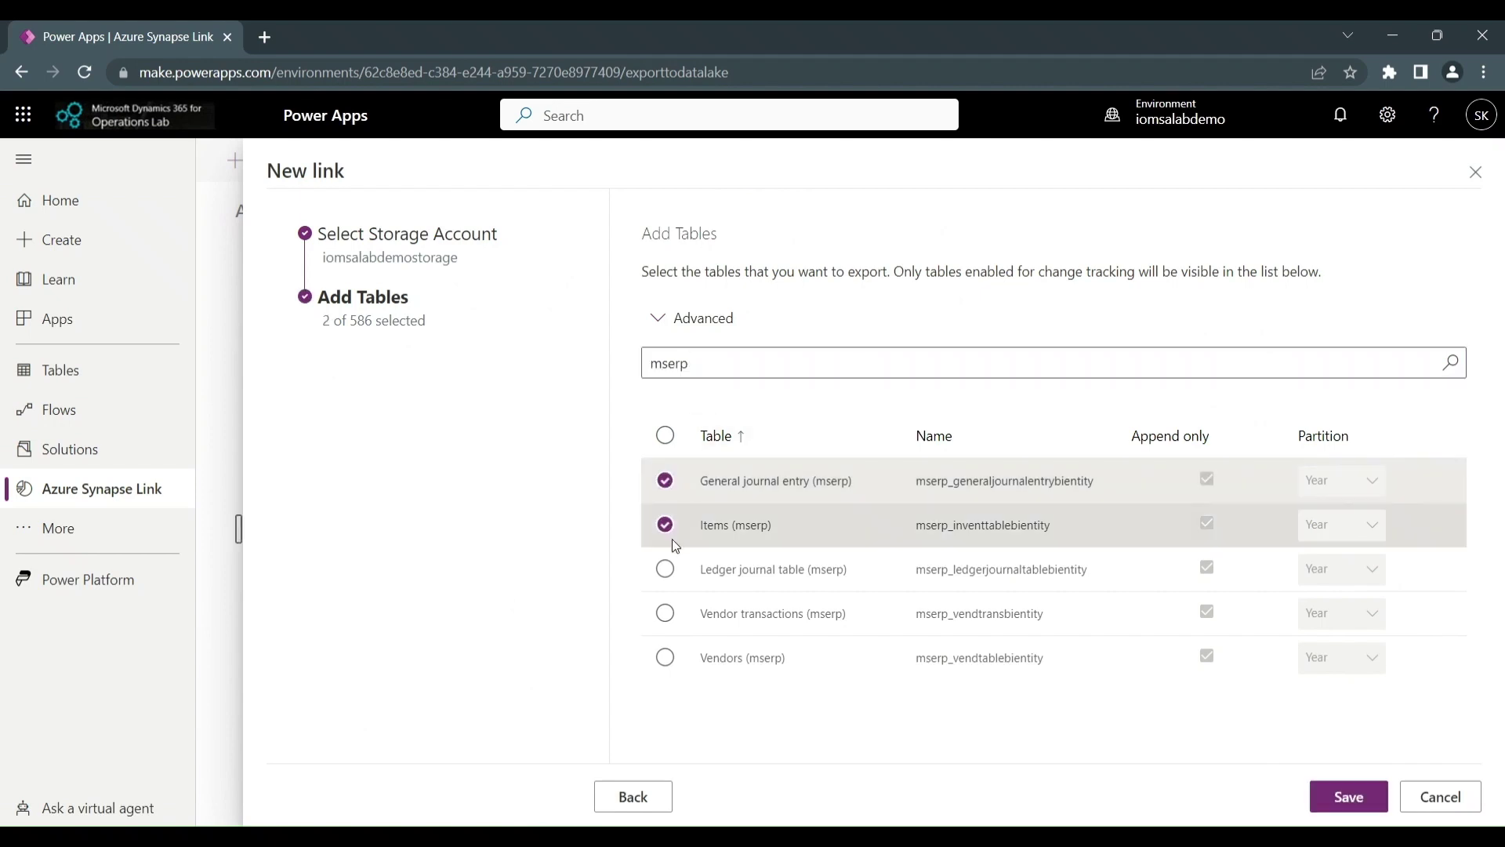
left_click(664, 568)
left_click(665, 613)
left_click(665, 654)
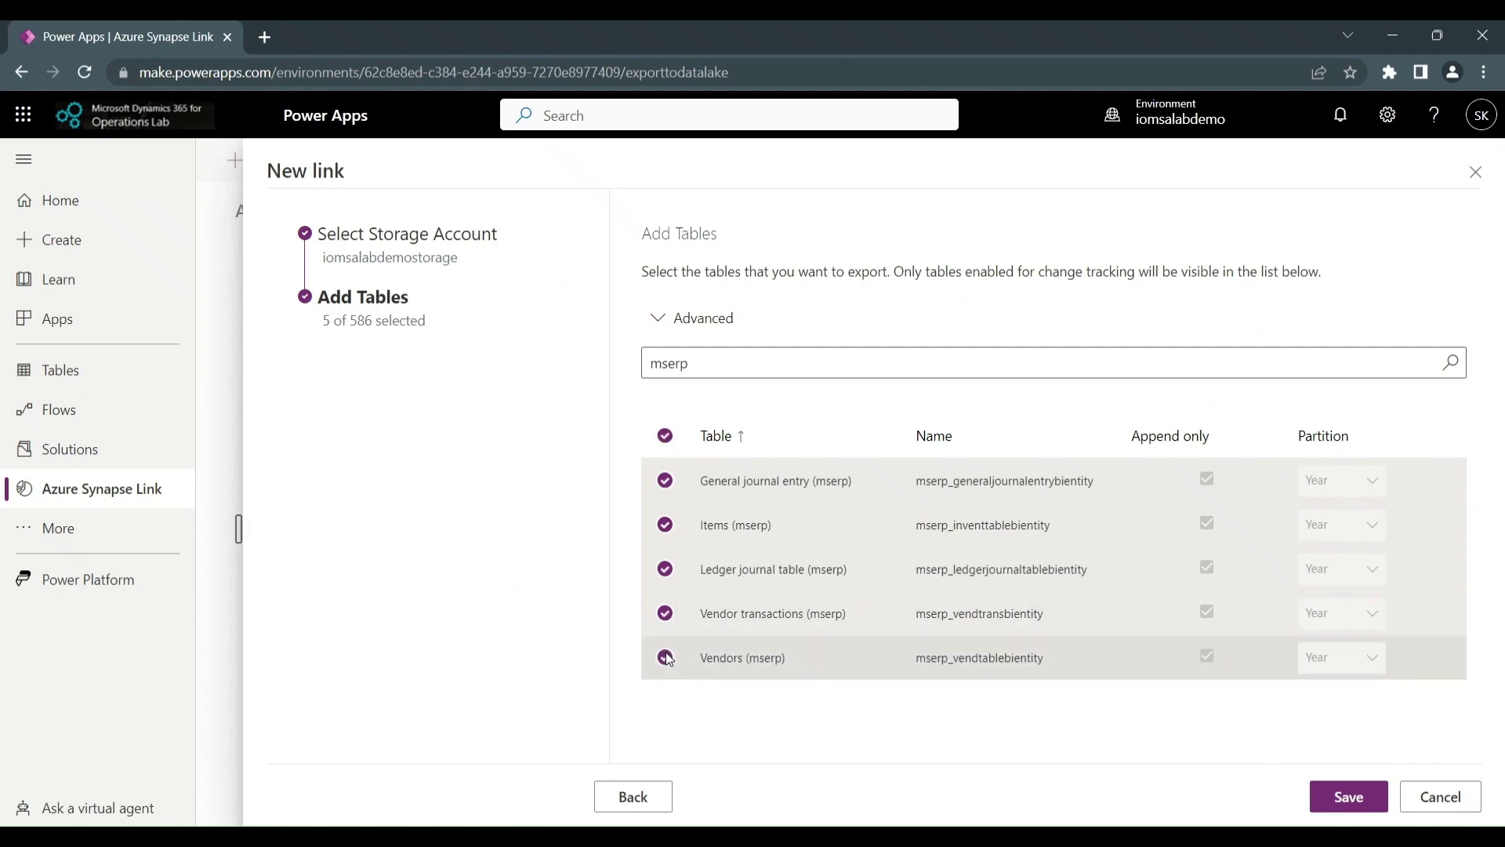
left_click(1335, 795)
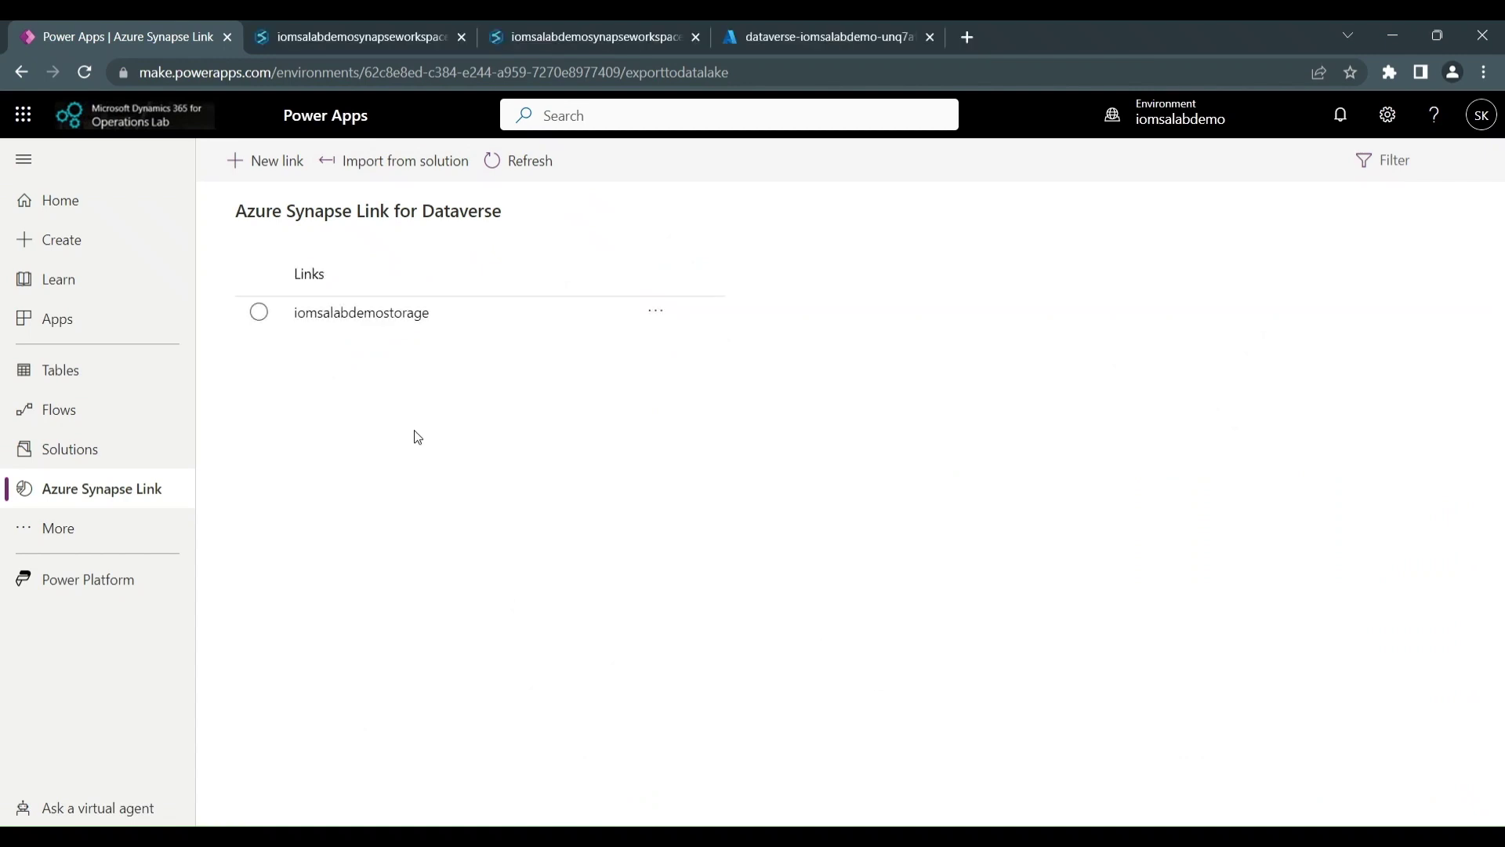
Step: Reload the Azure Synapse Link page with '?athena.enableFnOTables=true' appended to its URL
left_click(382, 315)
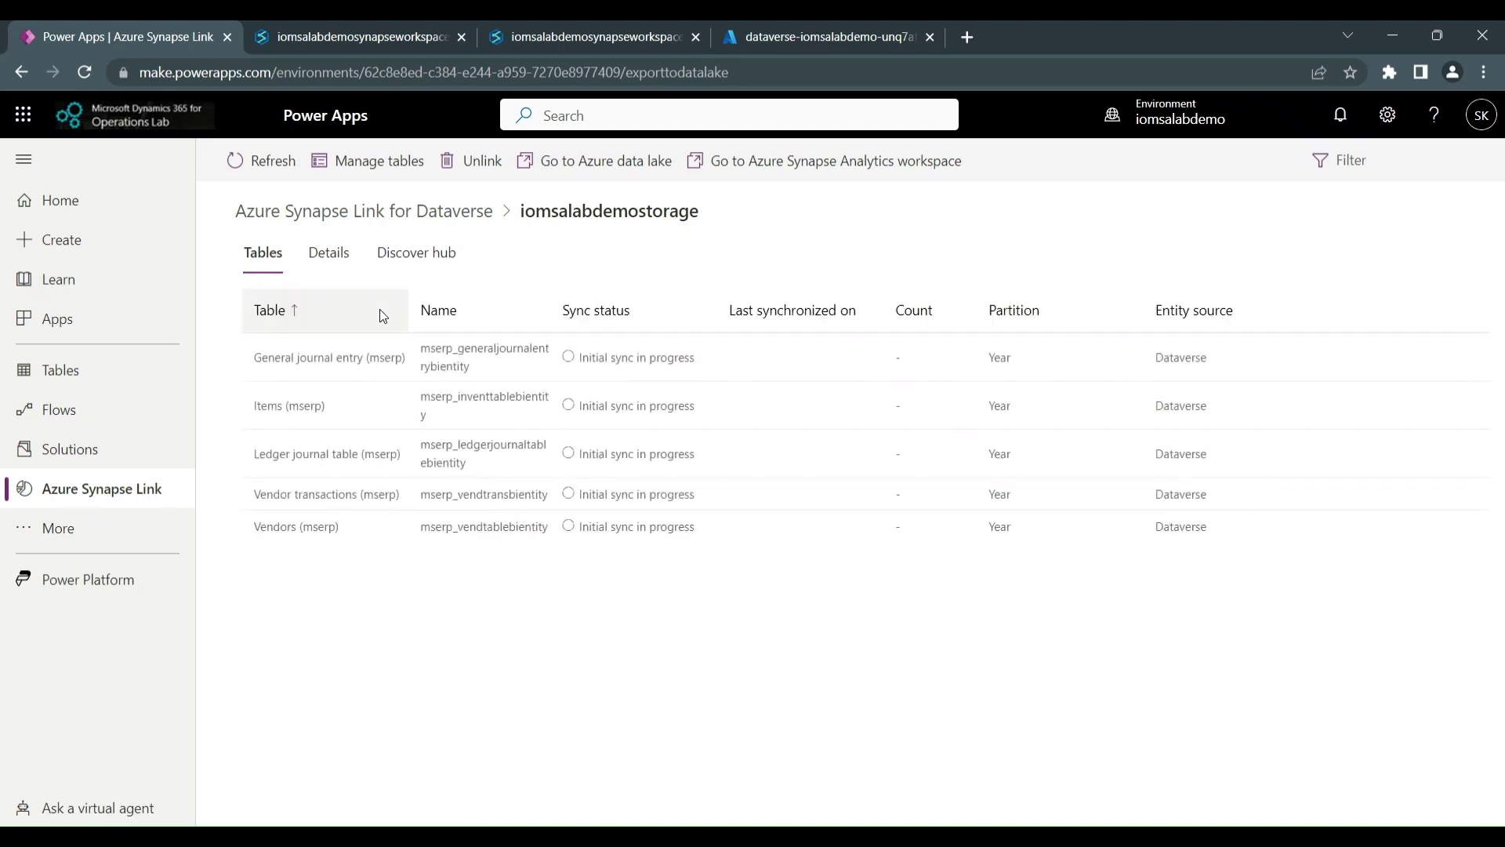
left_click(776, 73)
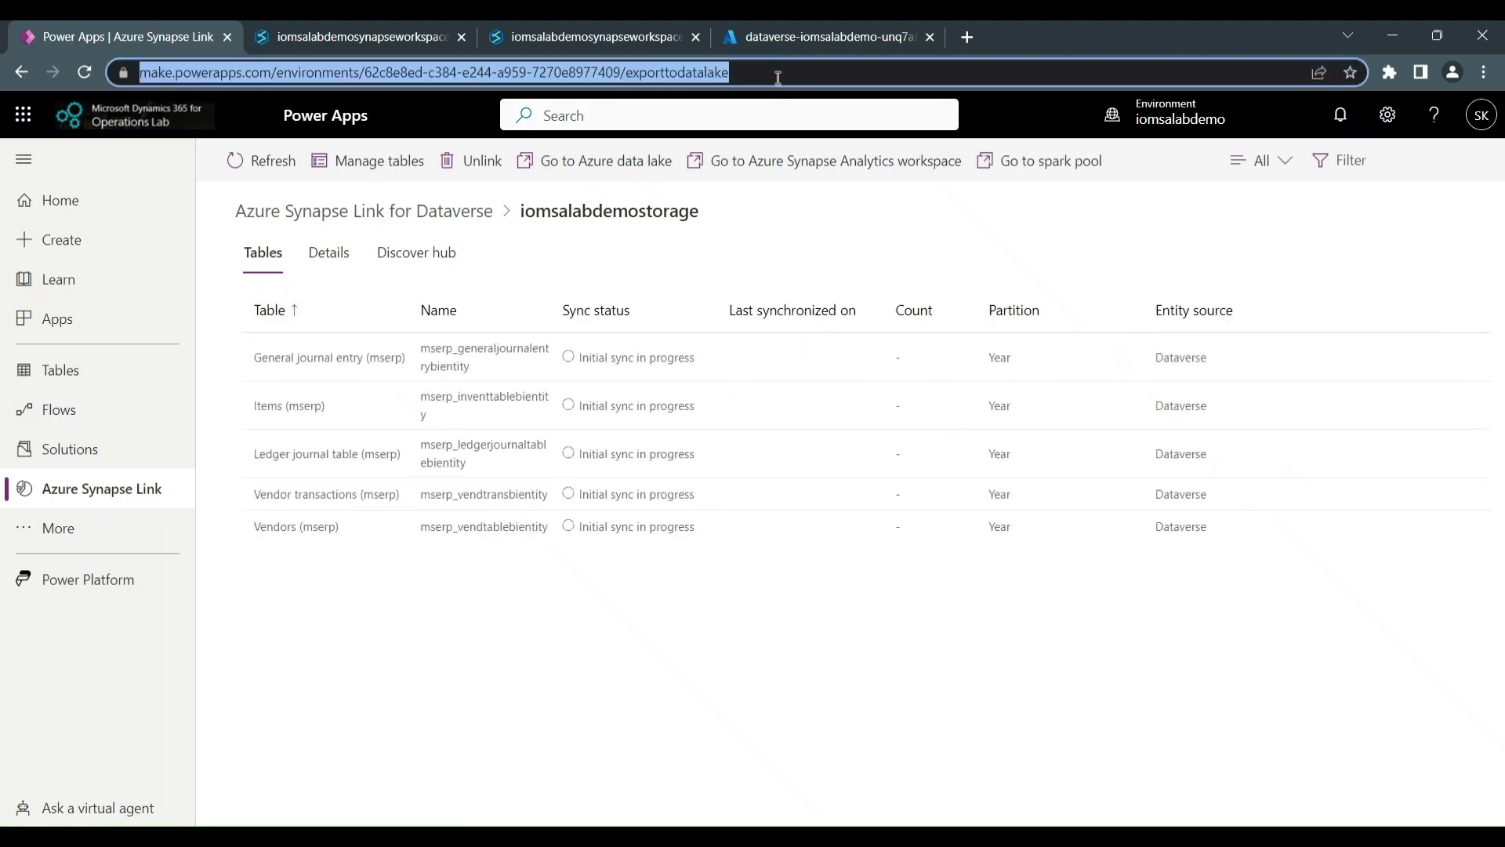
left_click(780, 73)
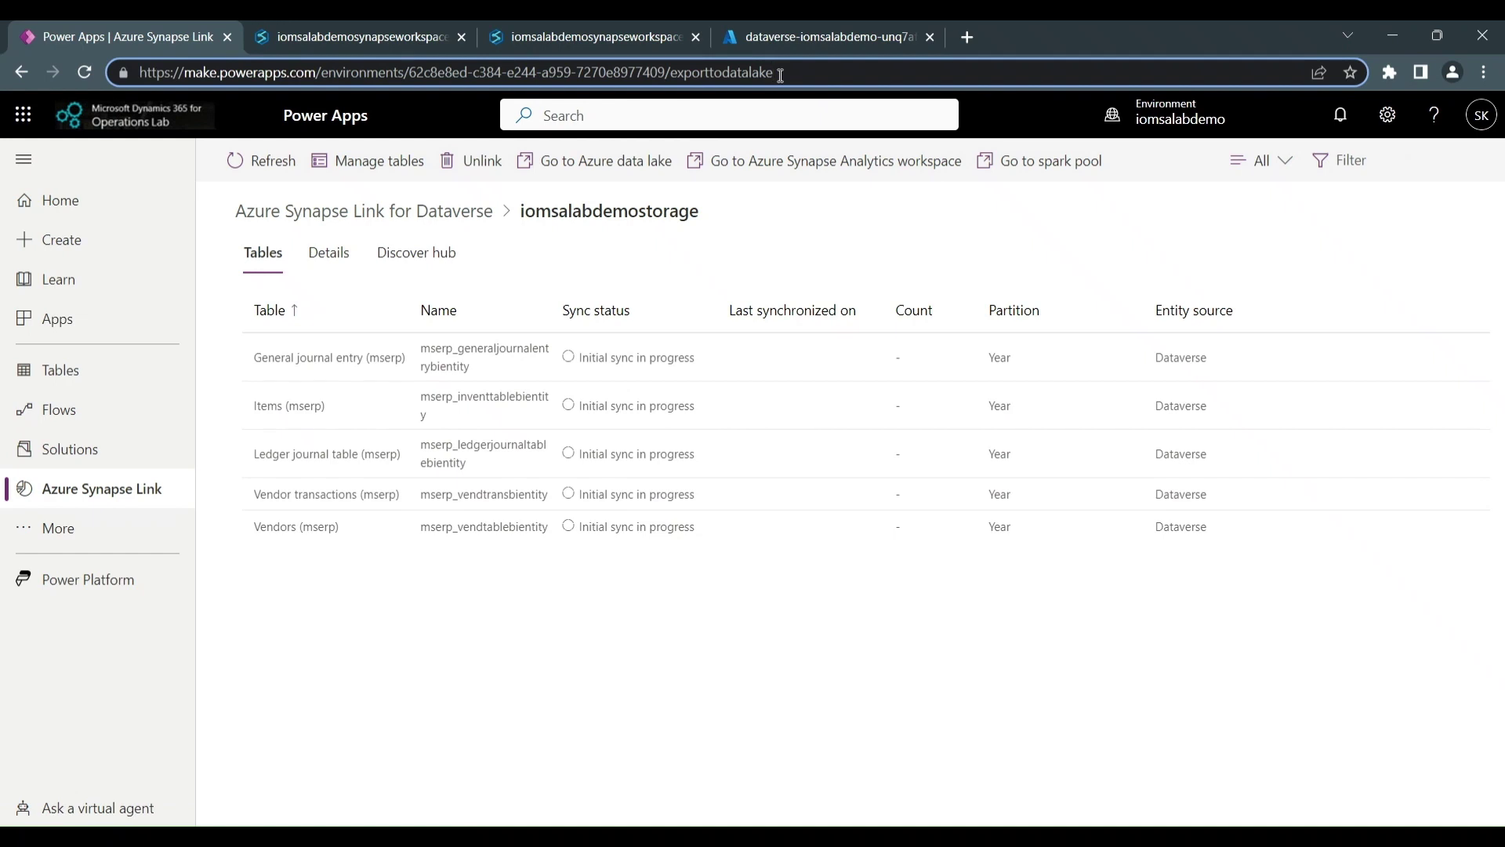
type("?")
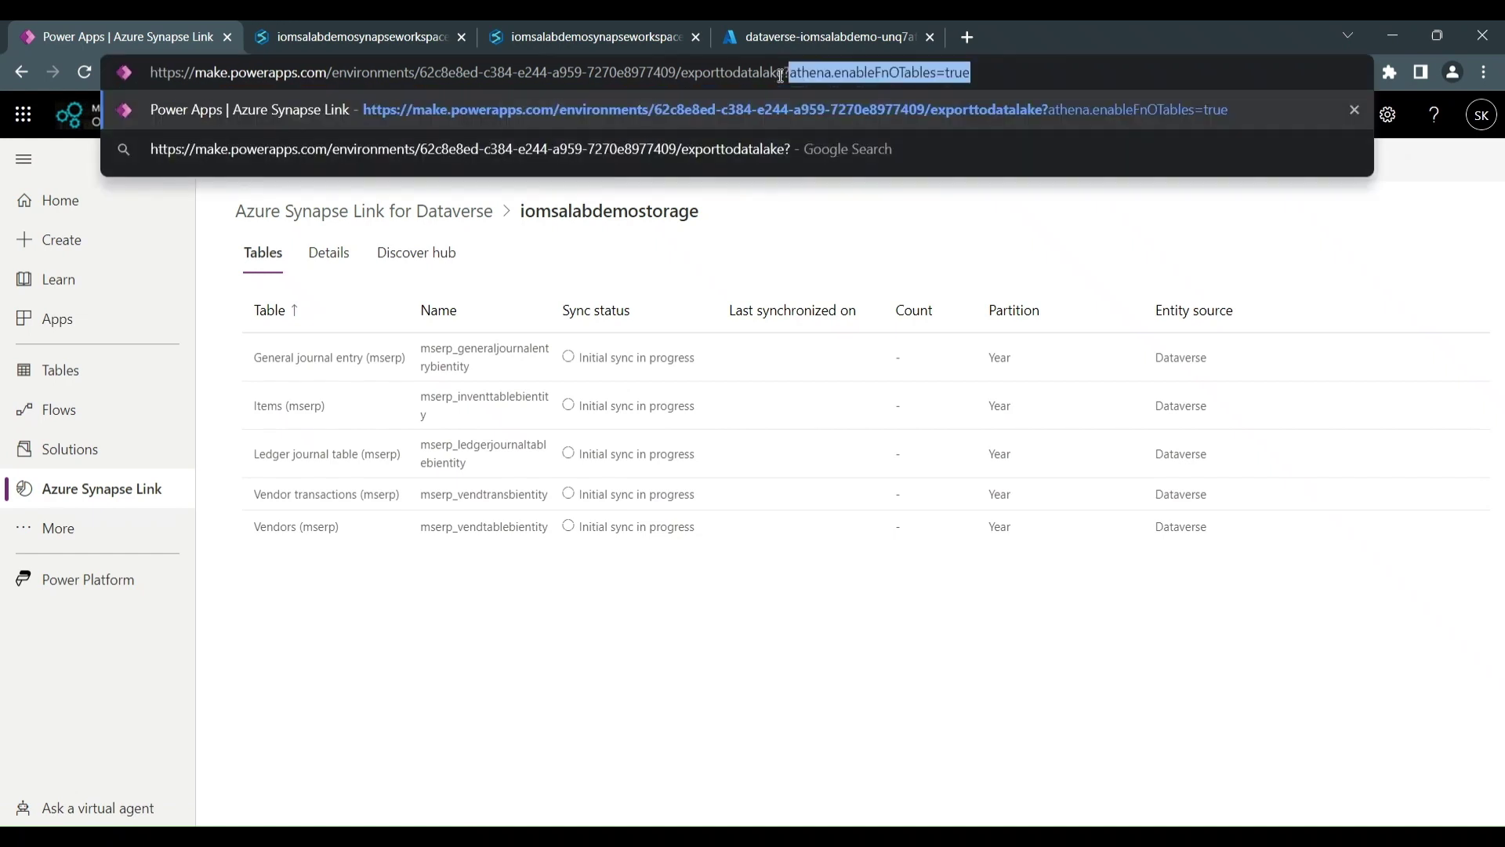
type("athena")
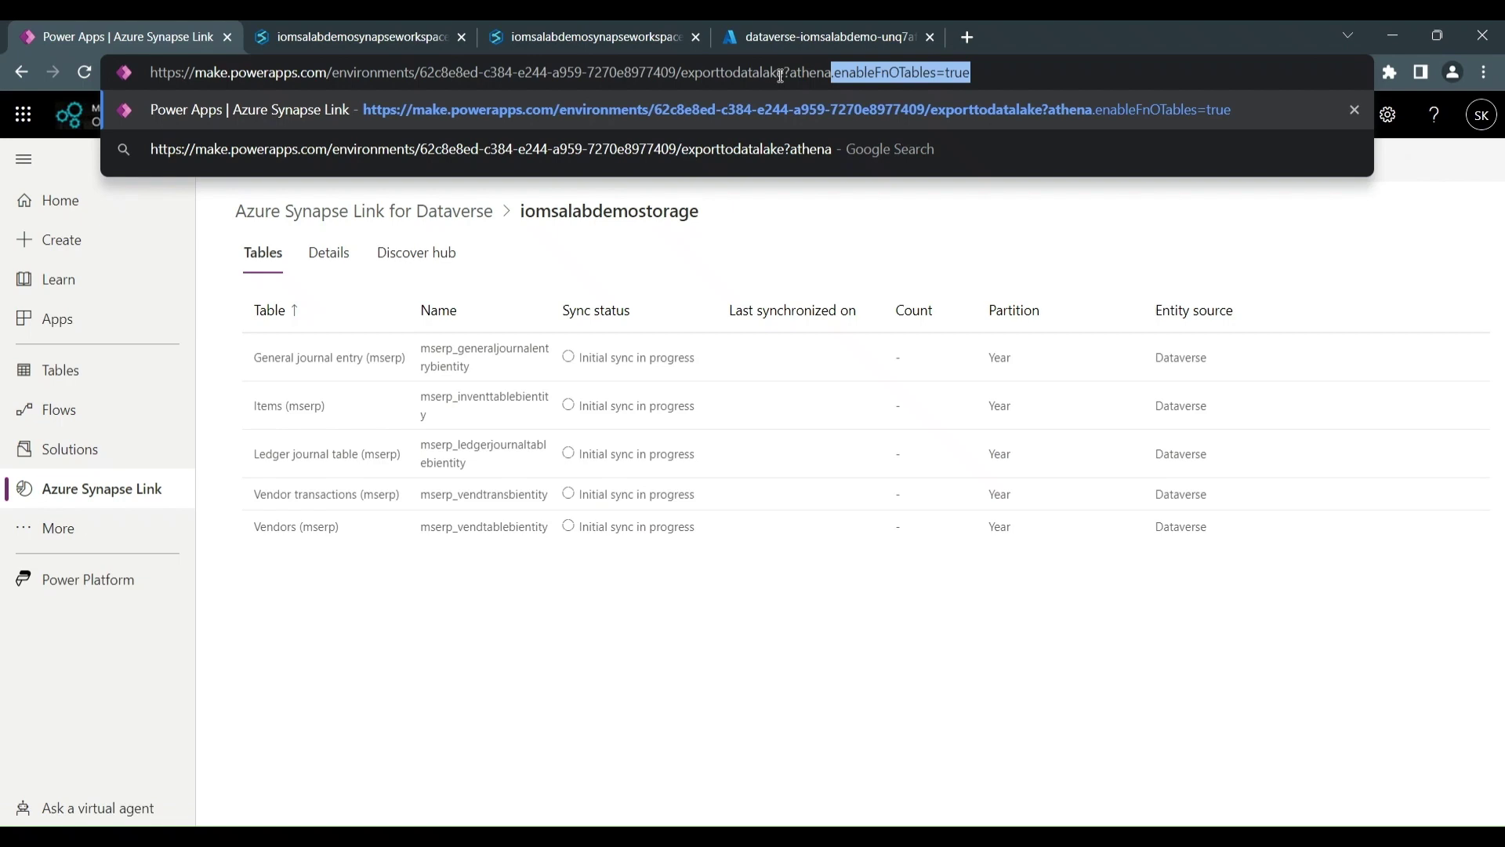
type(".enab")
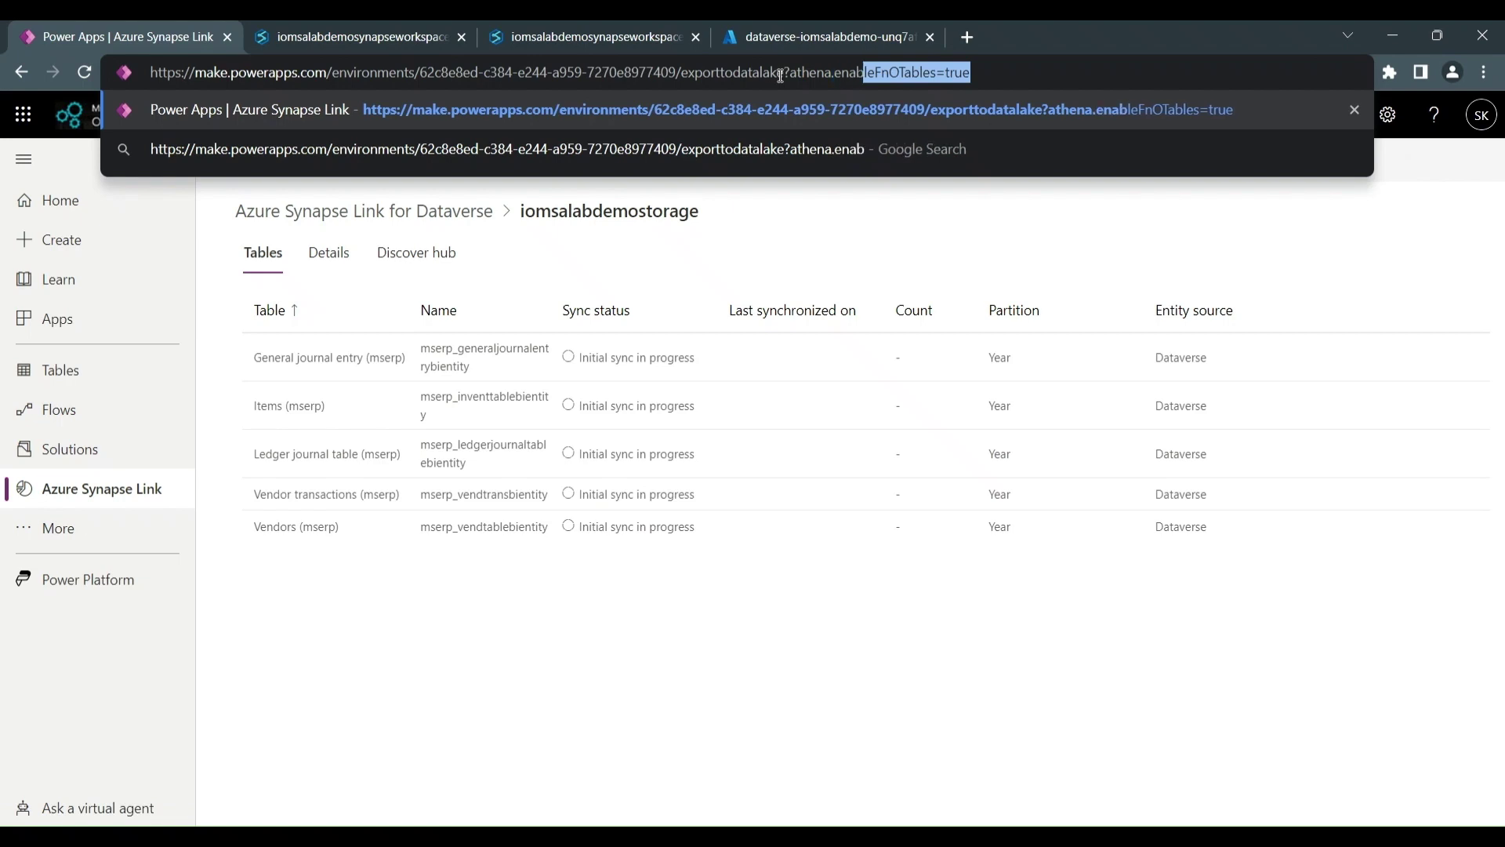
type("leF")
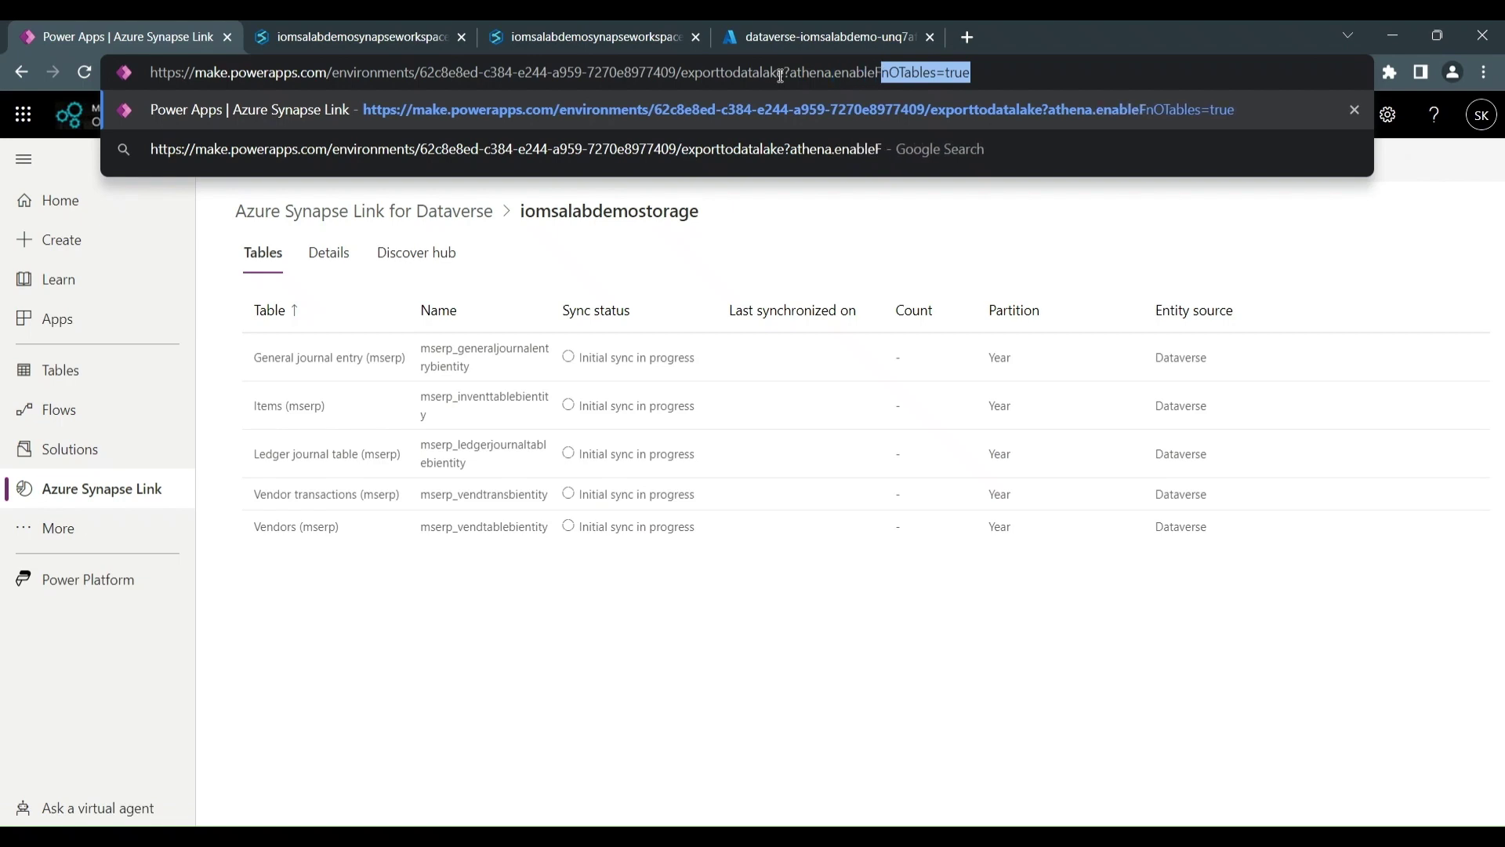
type("nOTa")
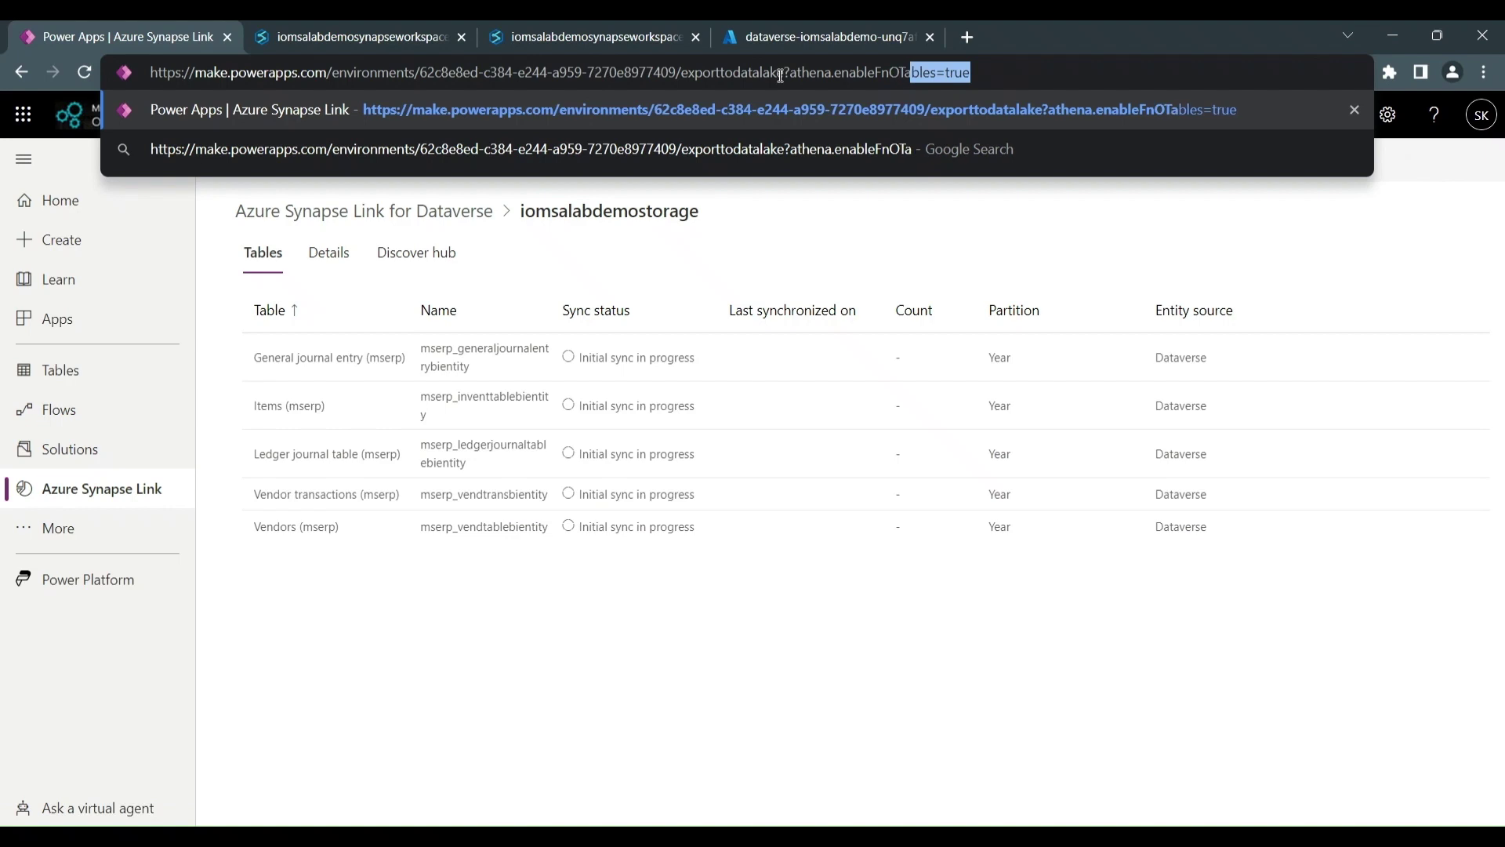
type("bles")
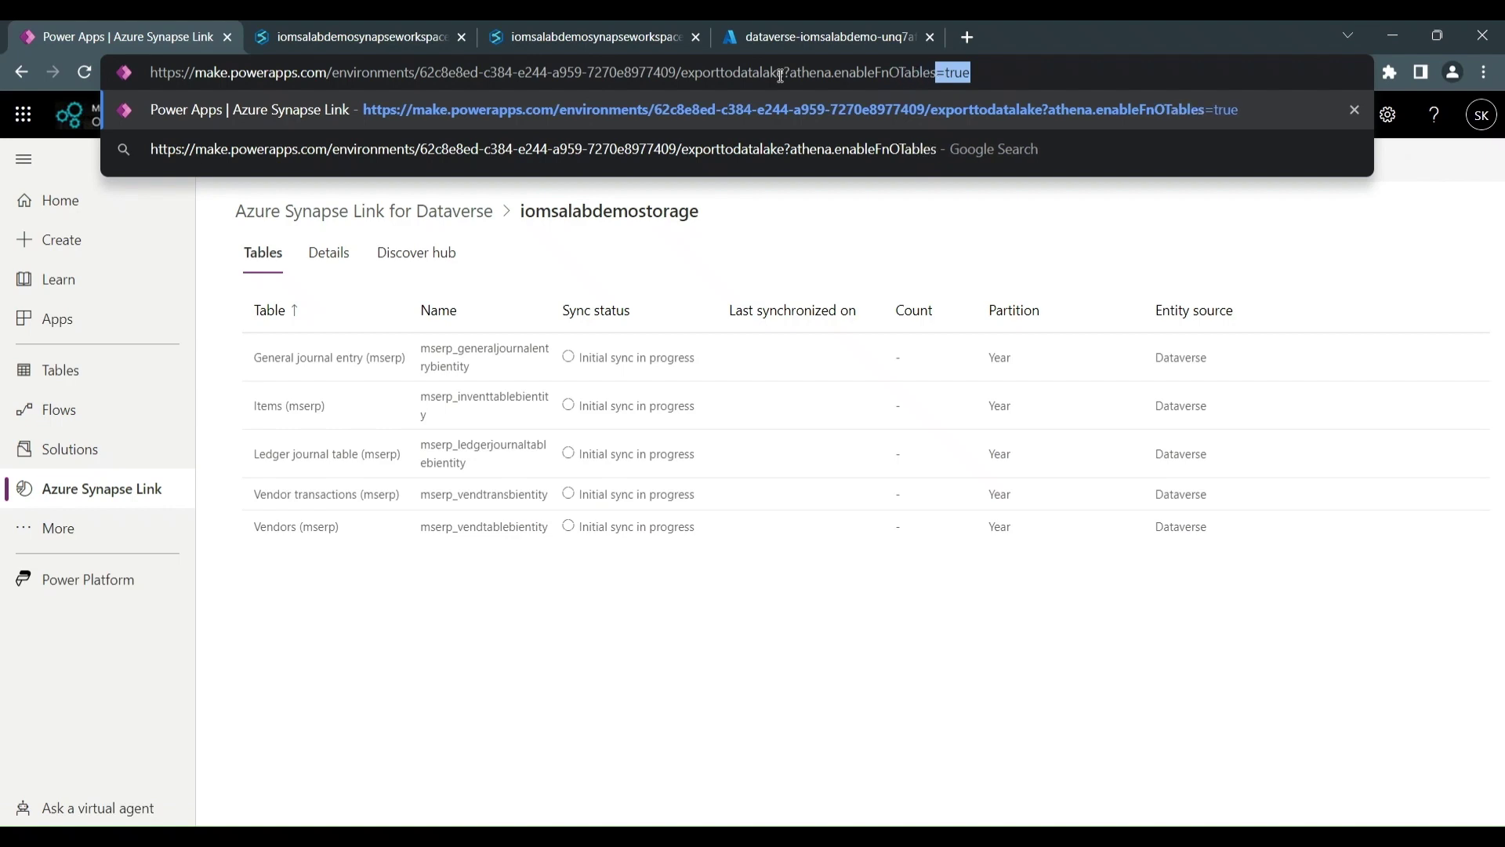
type("=true")
key("Return")
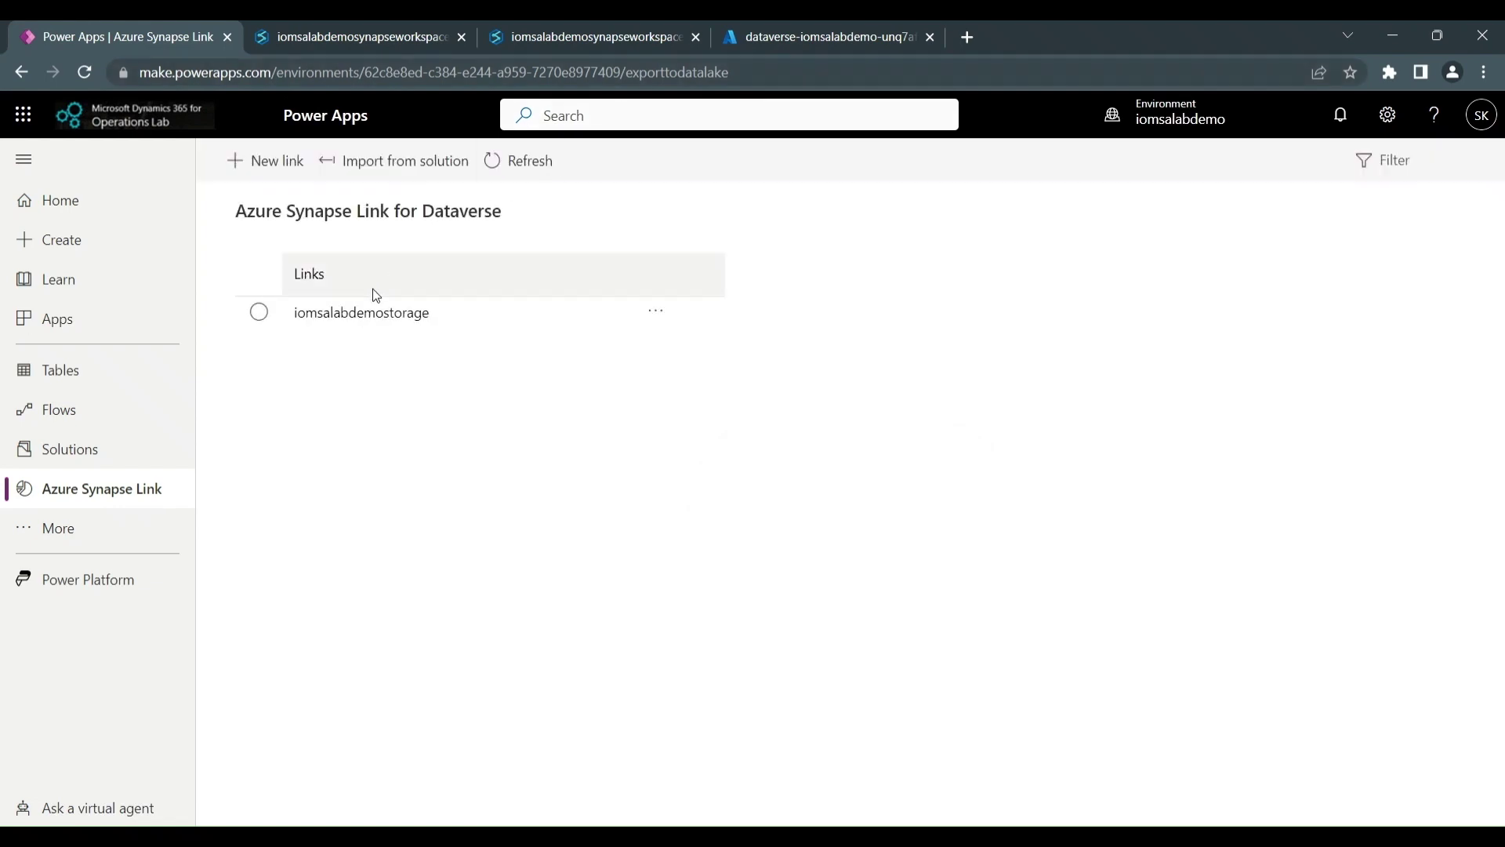
Step: In iomsalabdemostorage's Manage tables, filter D365 Finance & Operations by InventTable and select Items
left_click(379, 314)
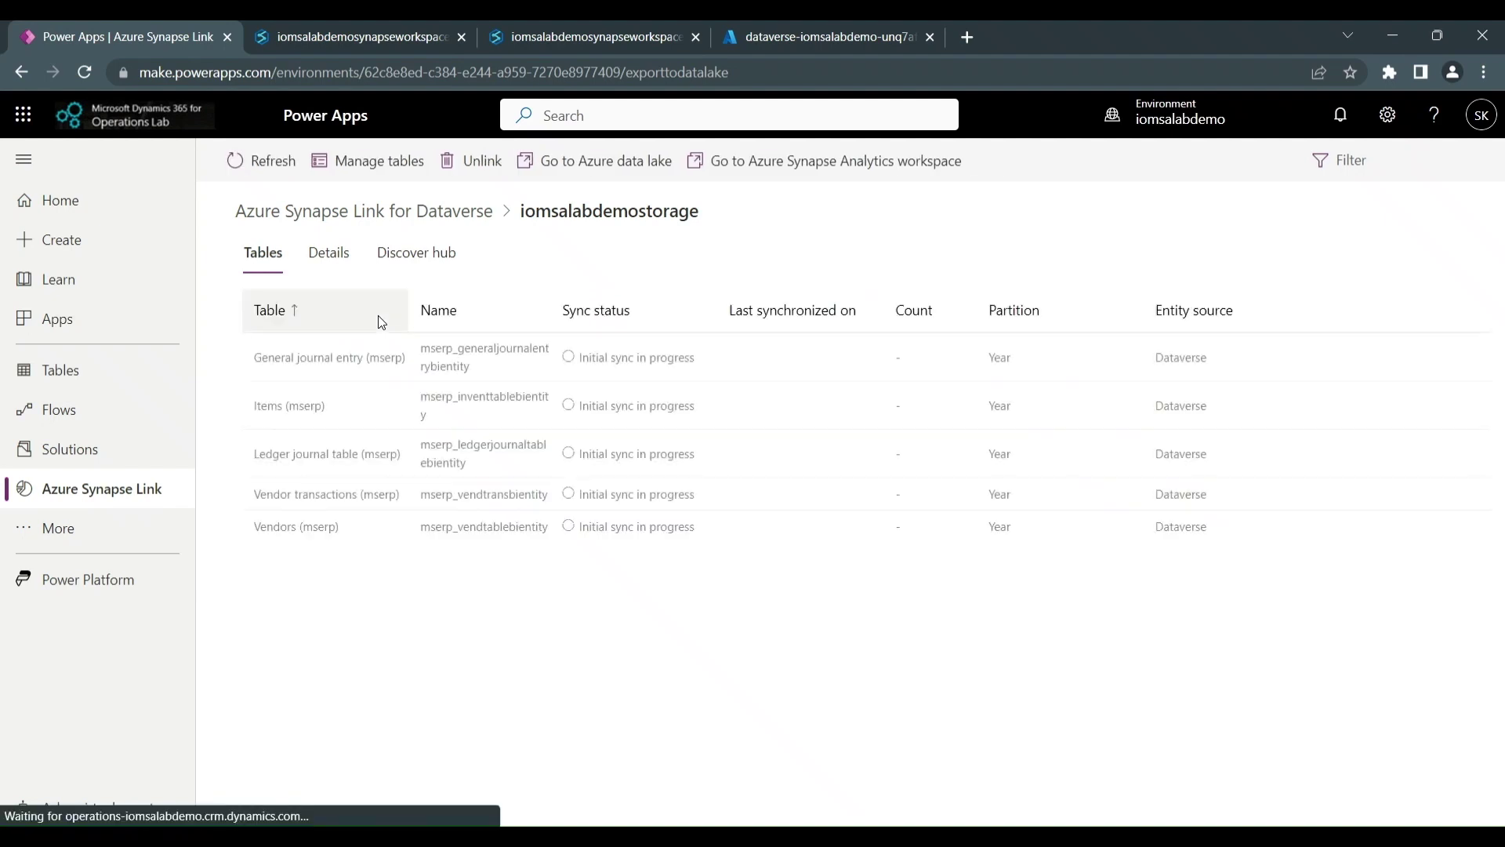
left_click(374, 160)
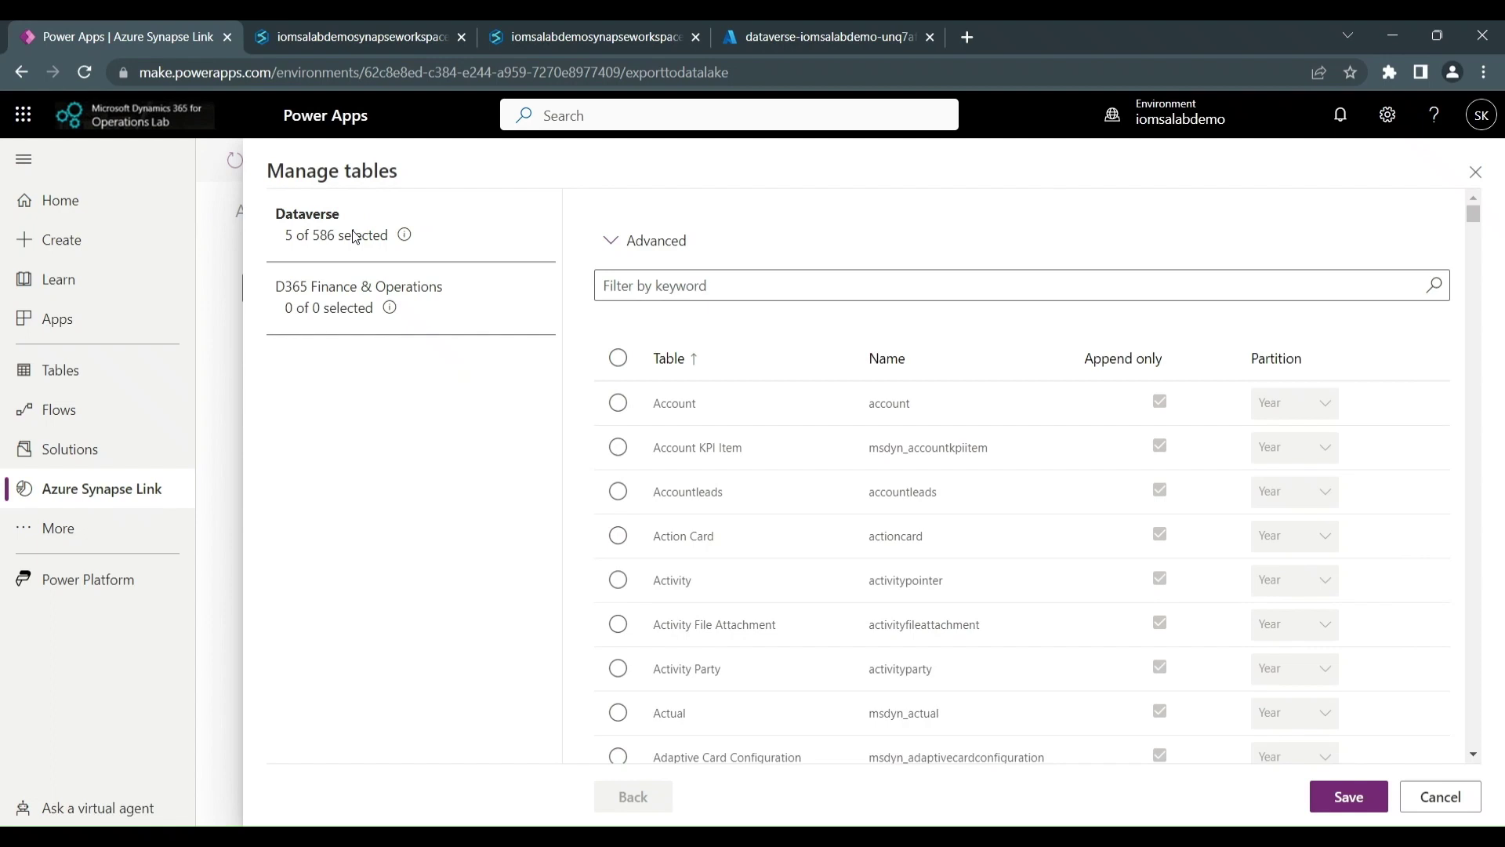
left_click(348, 300)
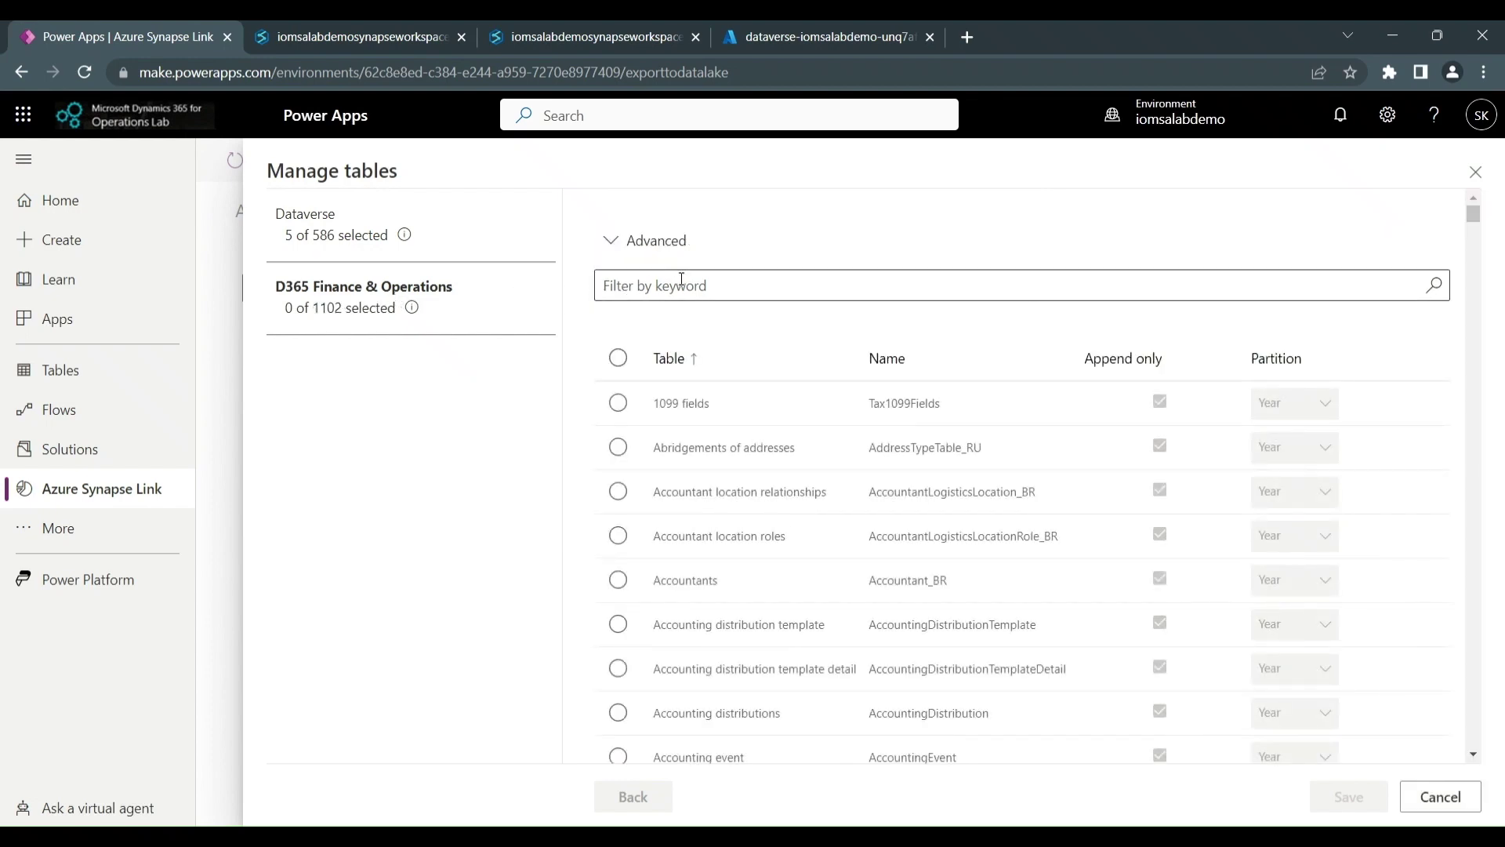
left_click(681, 279)
type("Invent")
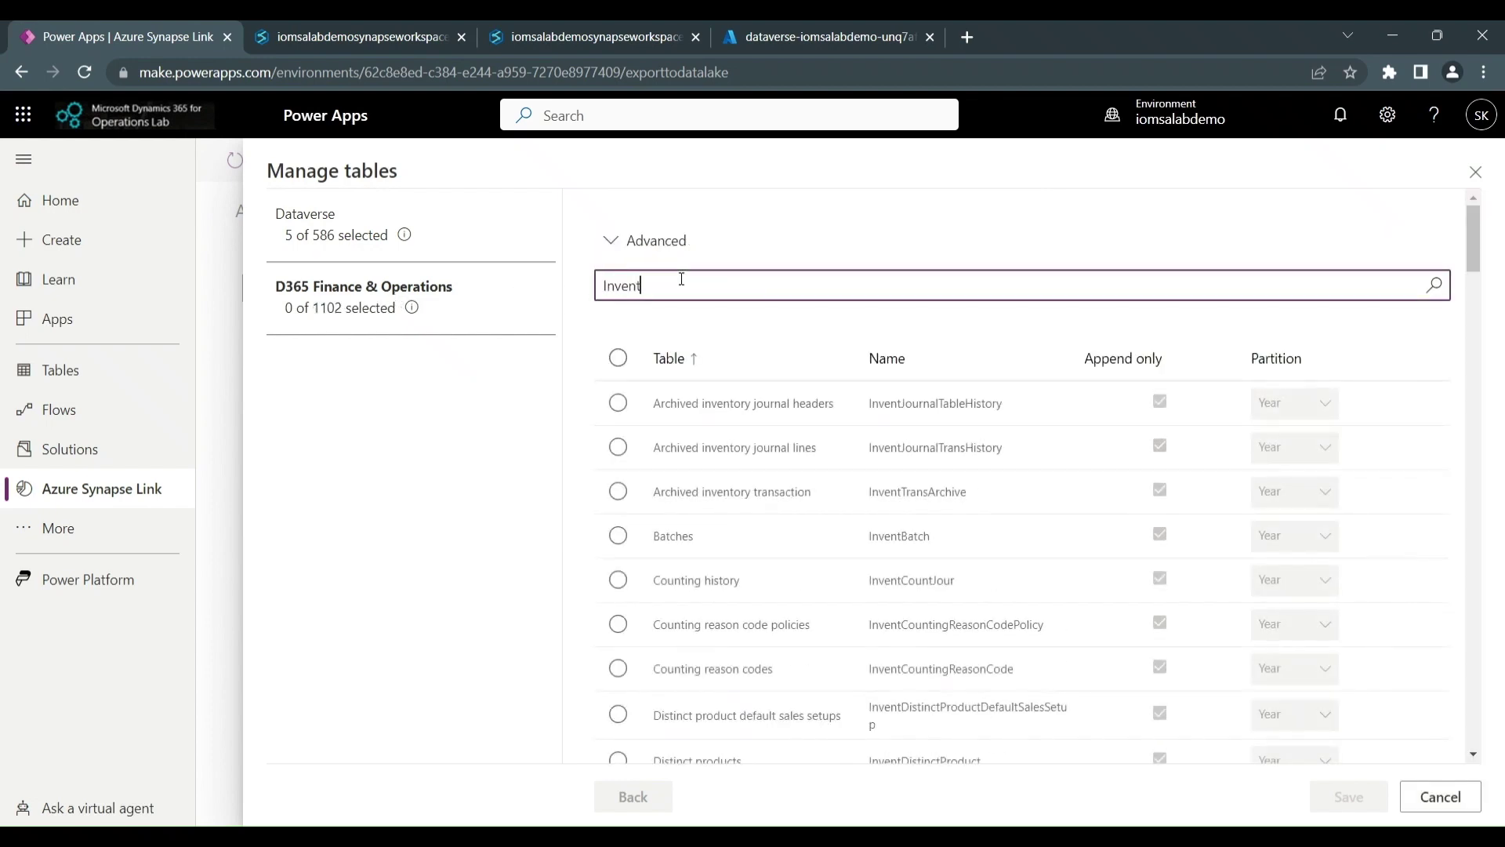
type("Tab")
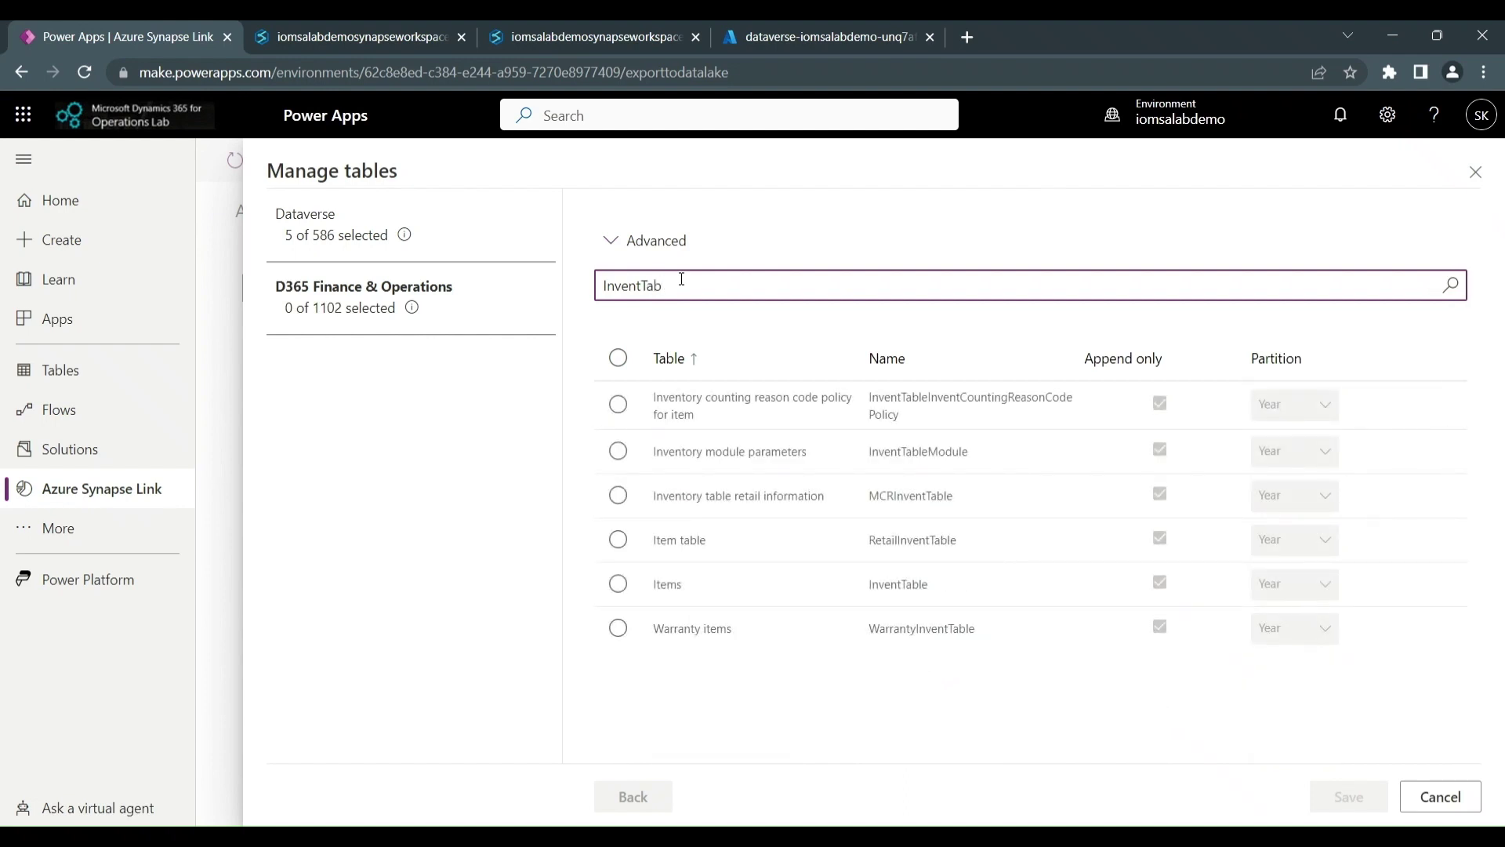
key("ctrl+a")
type("InventTable")
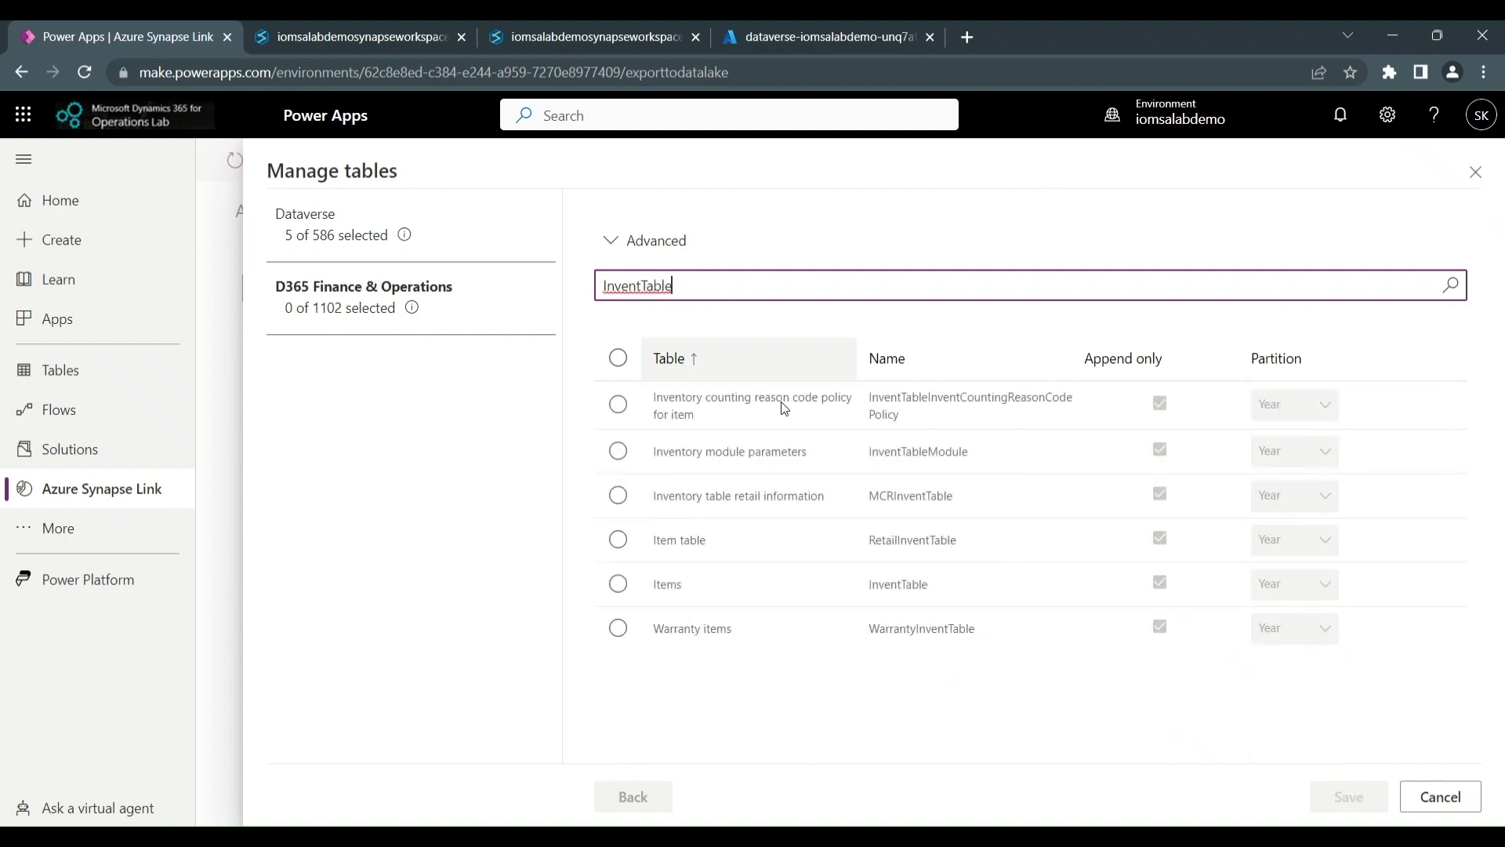
left_click(618, 584)
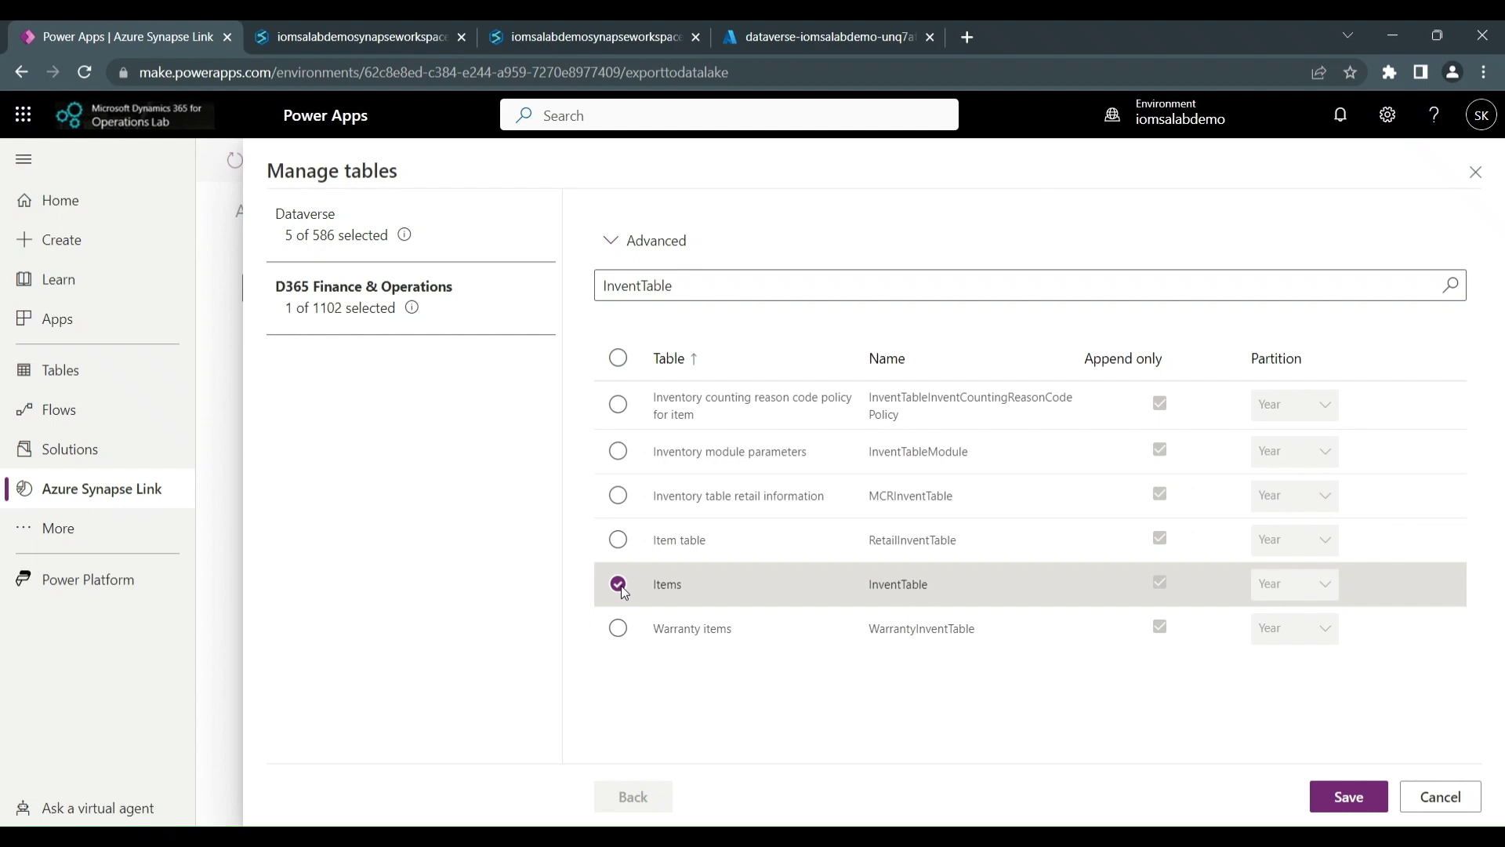
Step: Save the Items (InventTable) selection in the Manage tables panel
left_click(1339, 796)
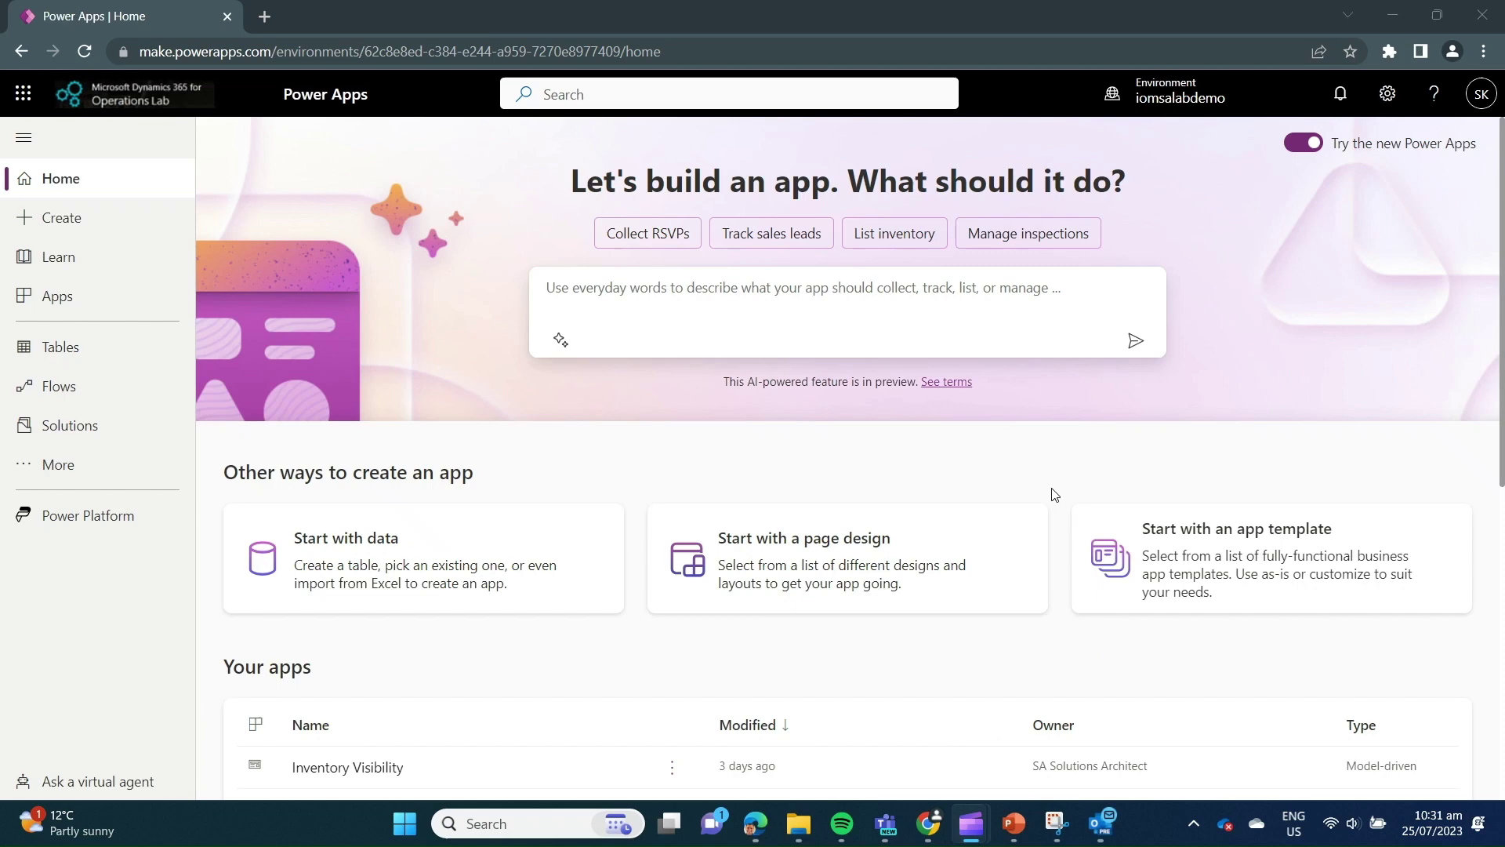
Step: Open Business Management in advanced settings from the Settings gear
left_click(1388, 104)
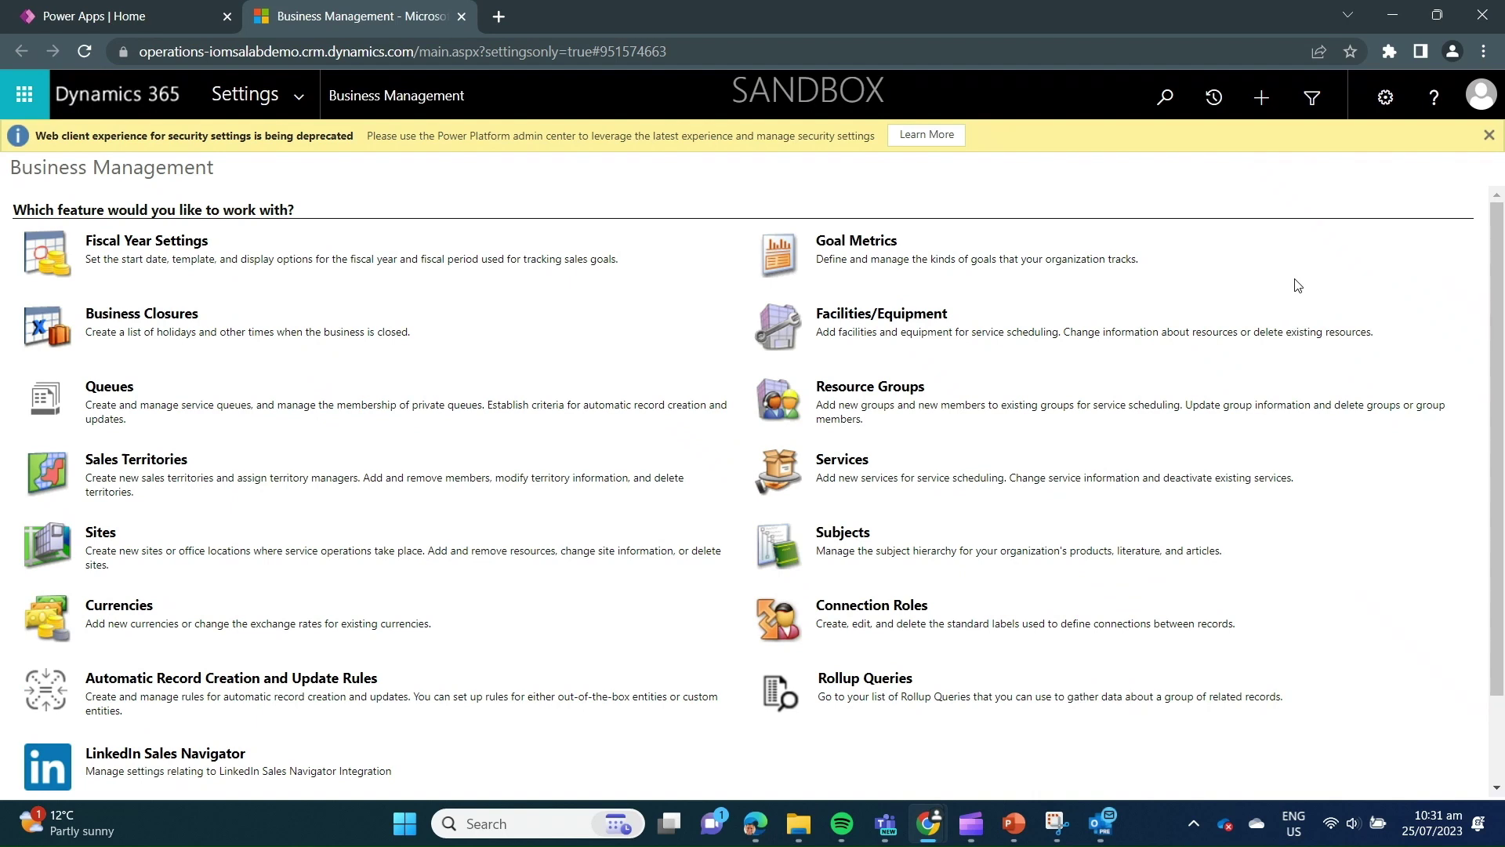
Step: Open Advanced Find to look for Available Finance and Operations Entities
left_click(1314, 97)
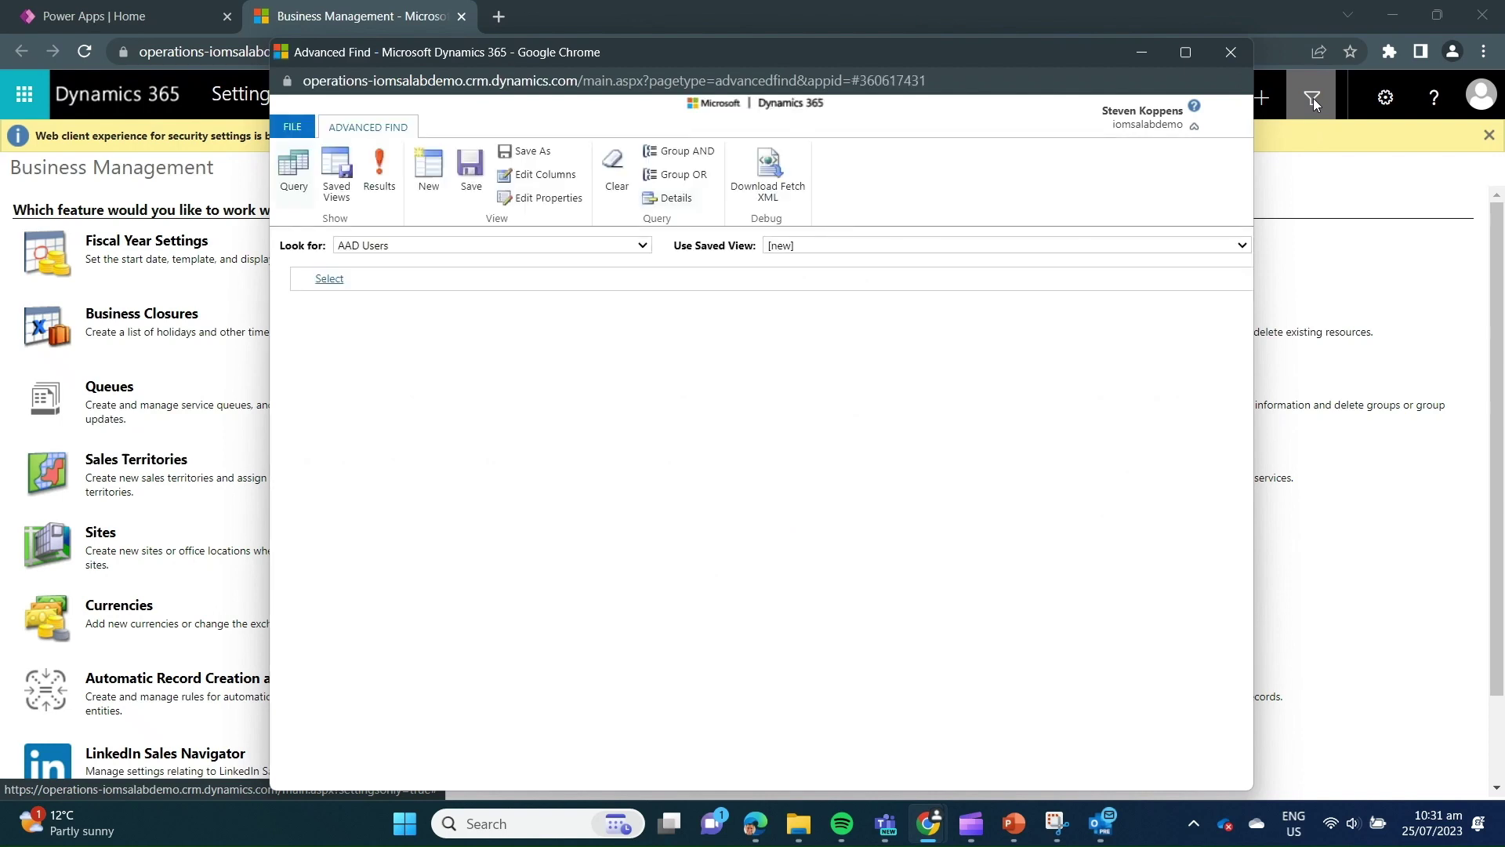
left_click(607, 248)
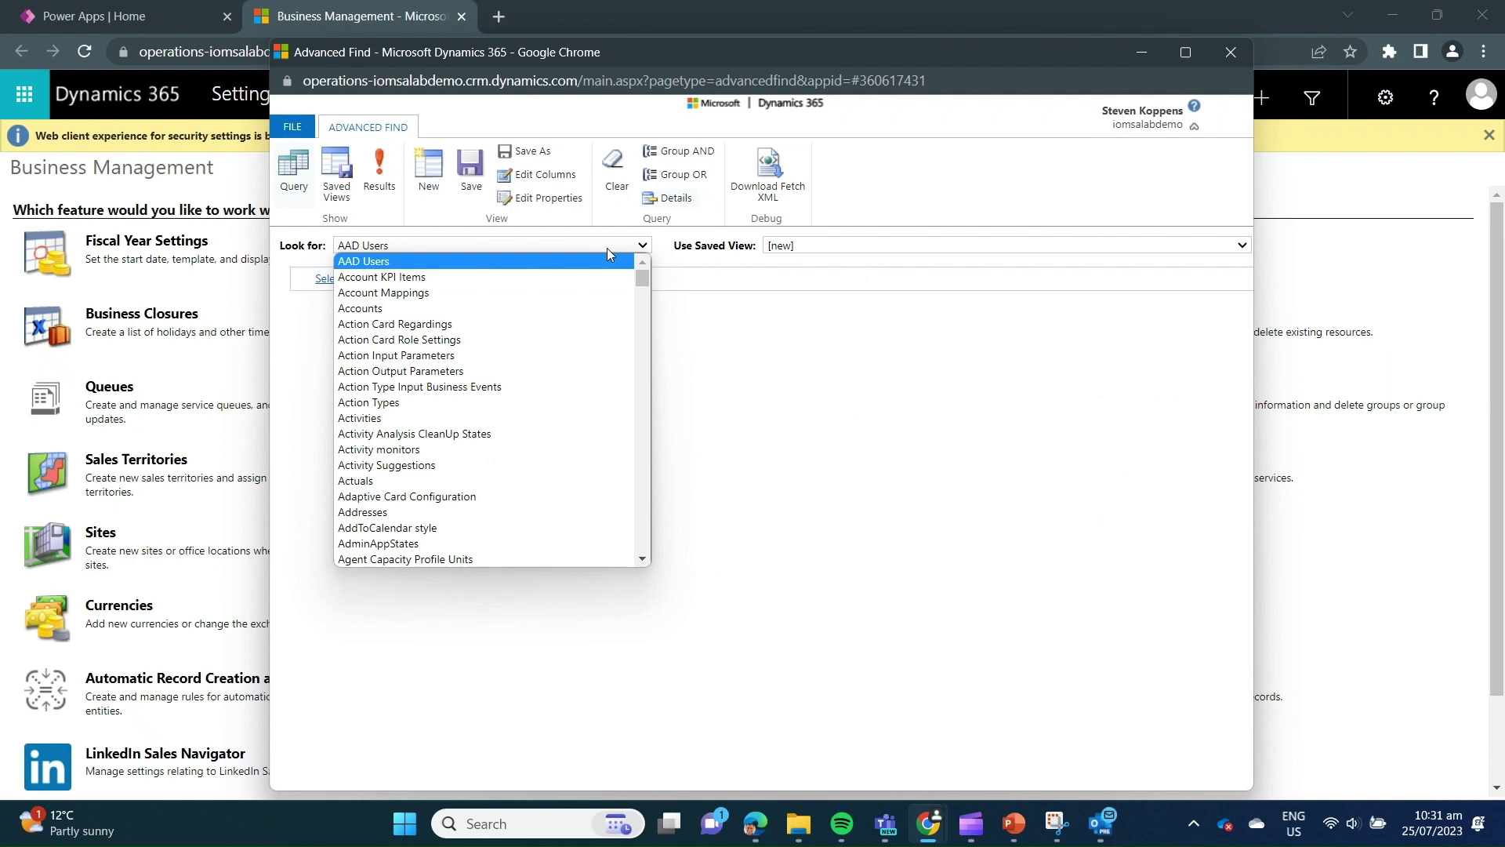
scroll(577, 359, "down", 8)
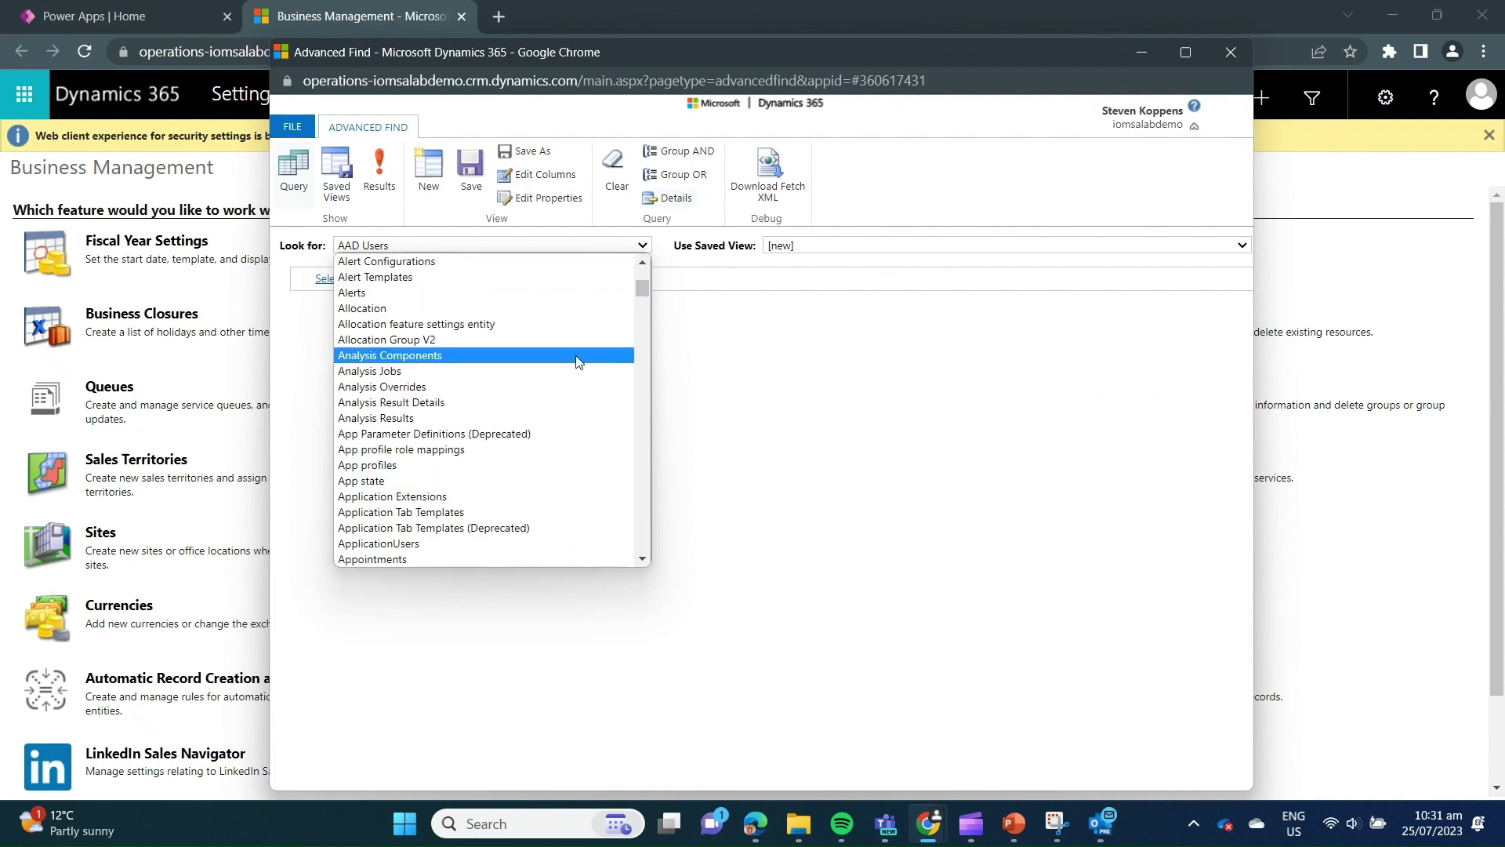
scroll(577, 359, "down", 5)
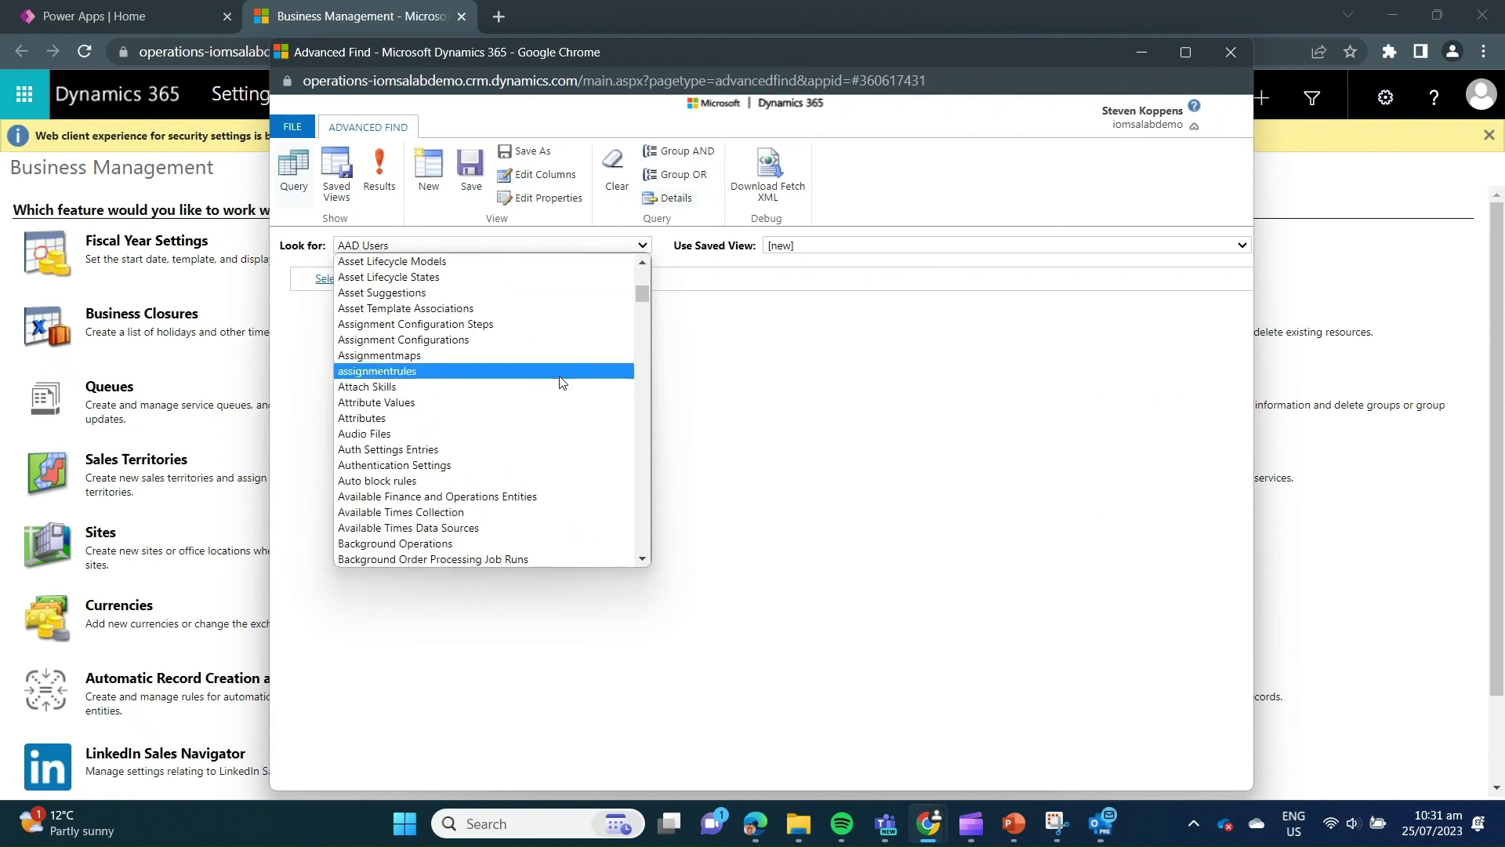
left_click(560, 499)
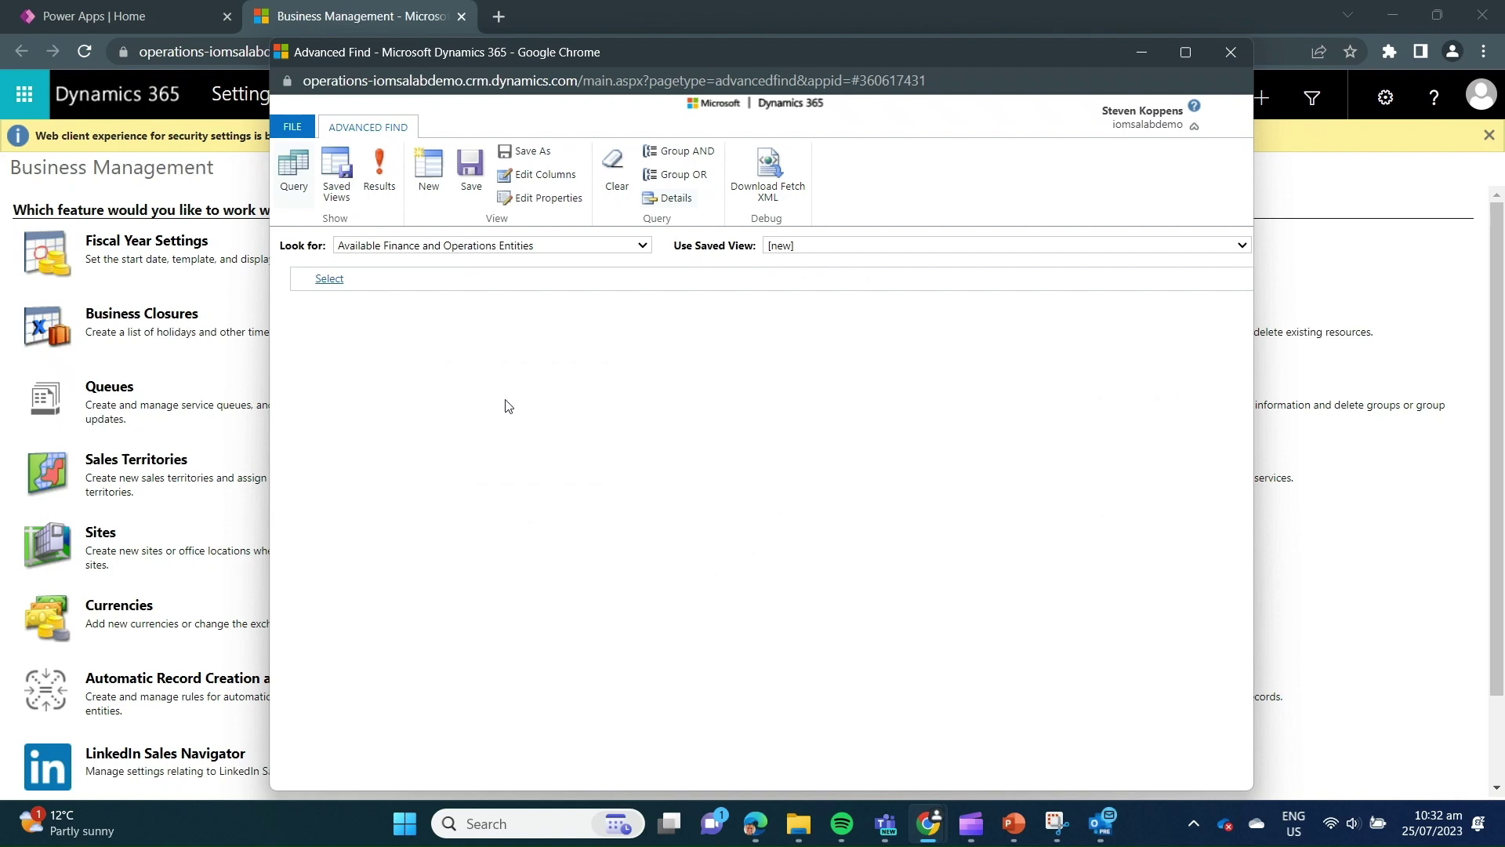
Step: Add the condition Name Ends With 'BiEntity'
left_click(328, 279)
left_click(343, 281)
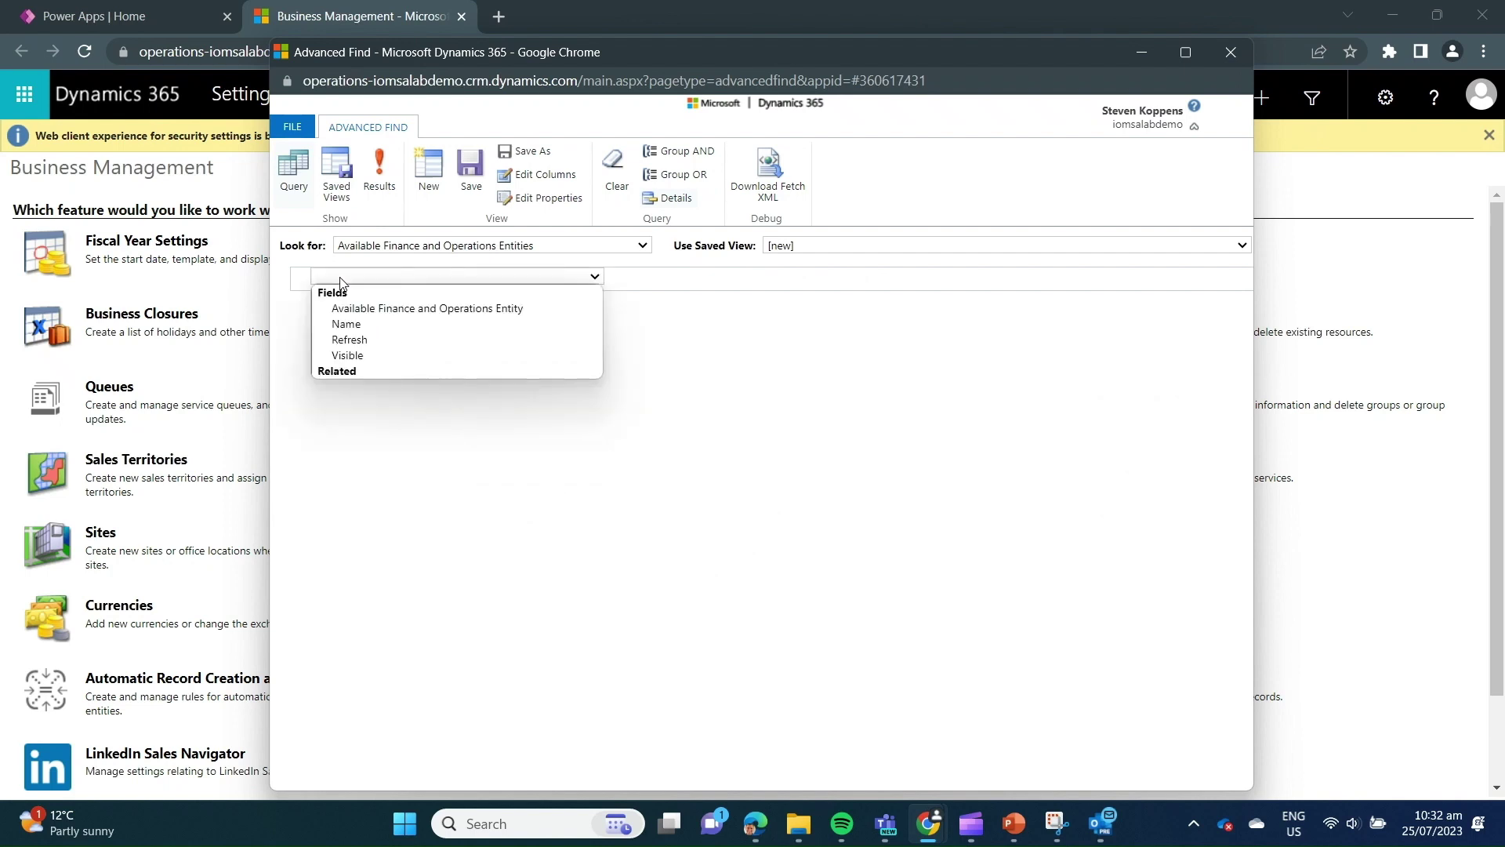
left_click(375, 325)
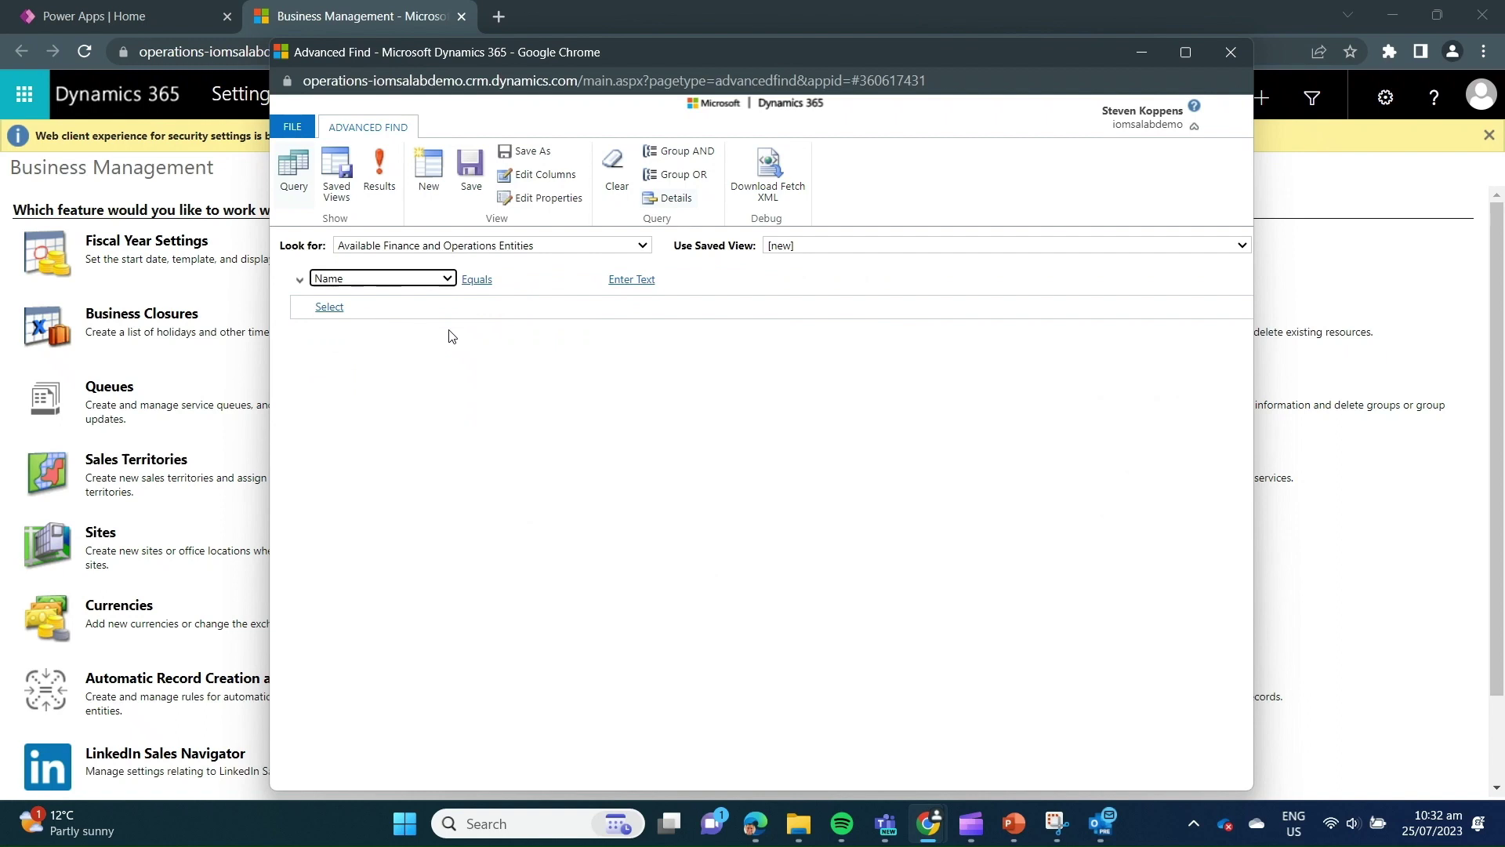
left_click(571, 292)
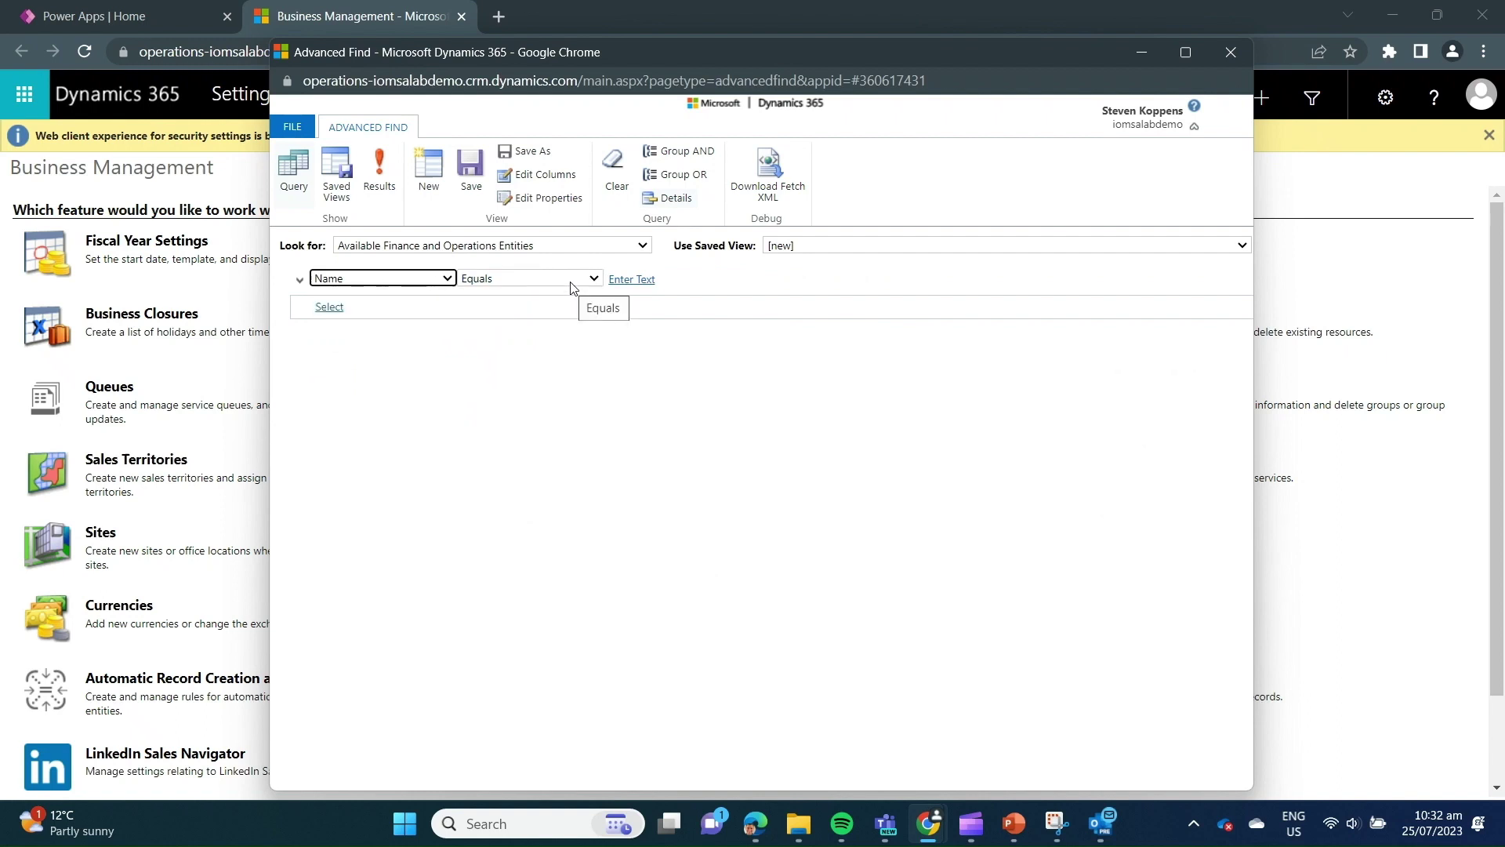
left_click(570, 280)
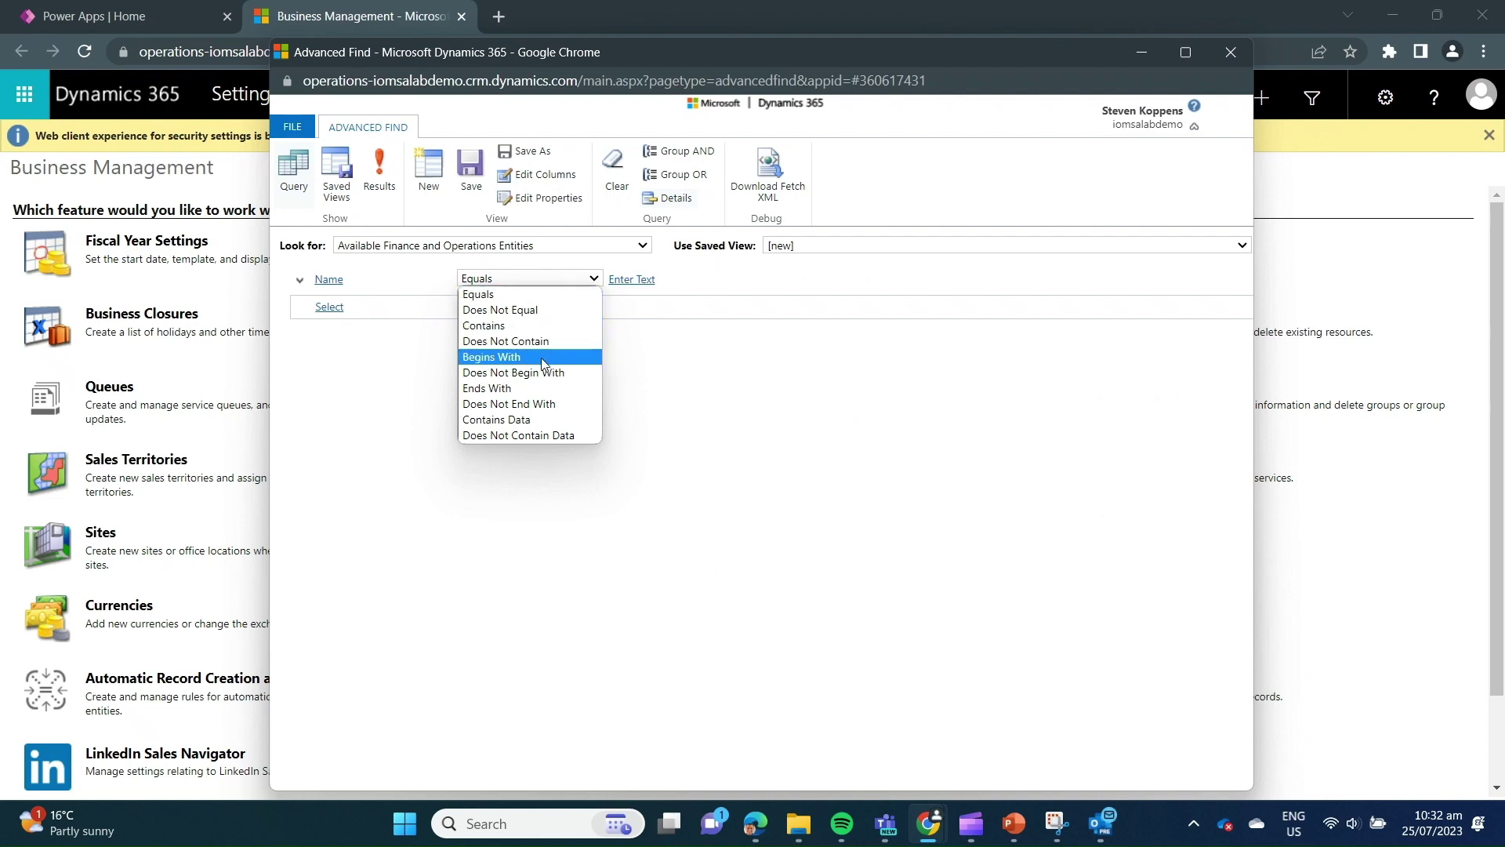
left_click(541, 388)
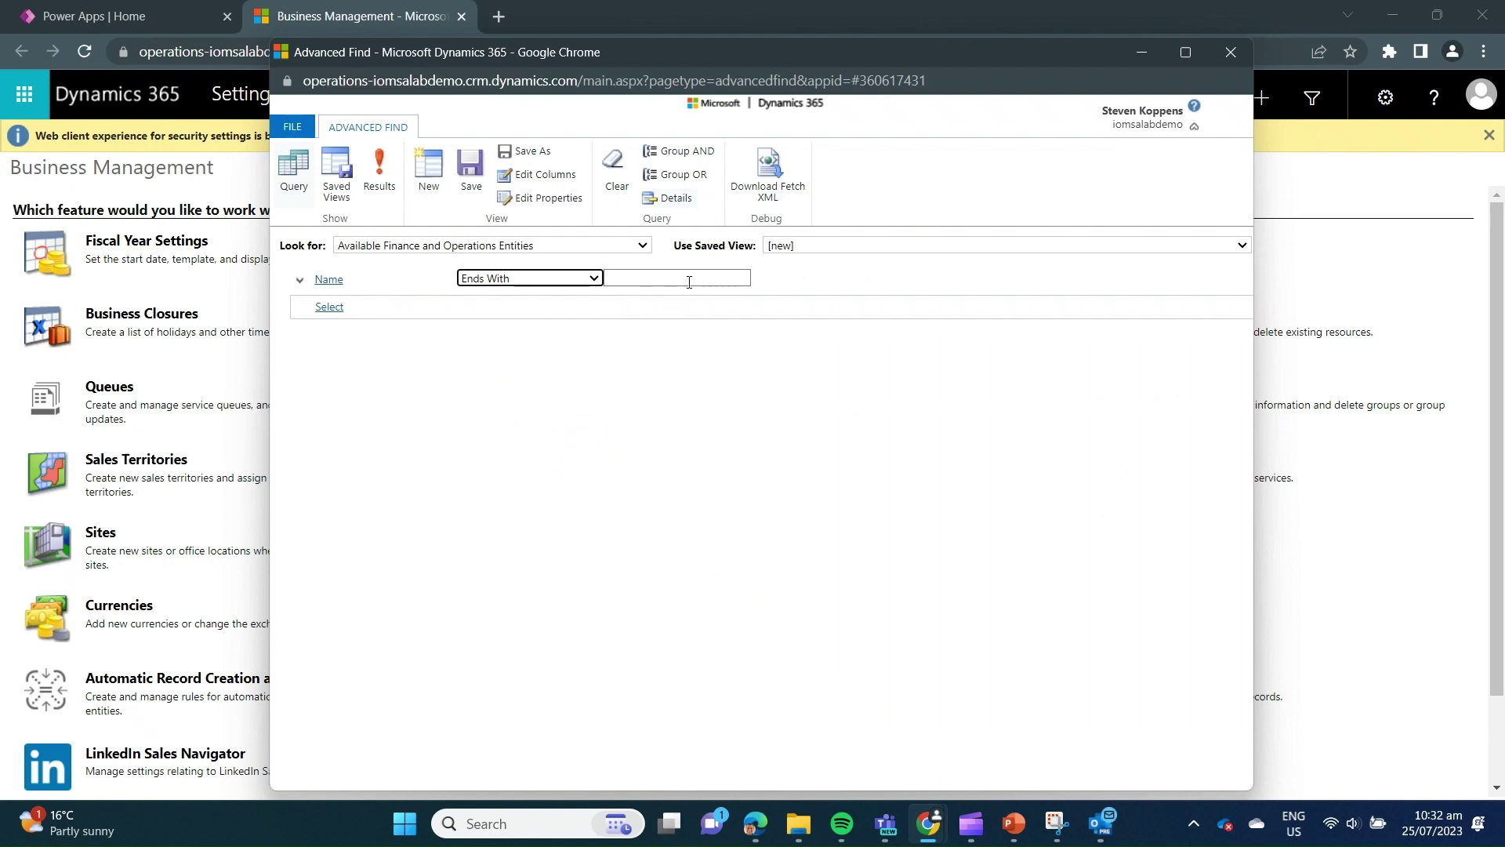
left_click(689, 280)
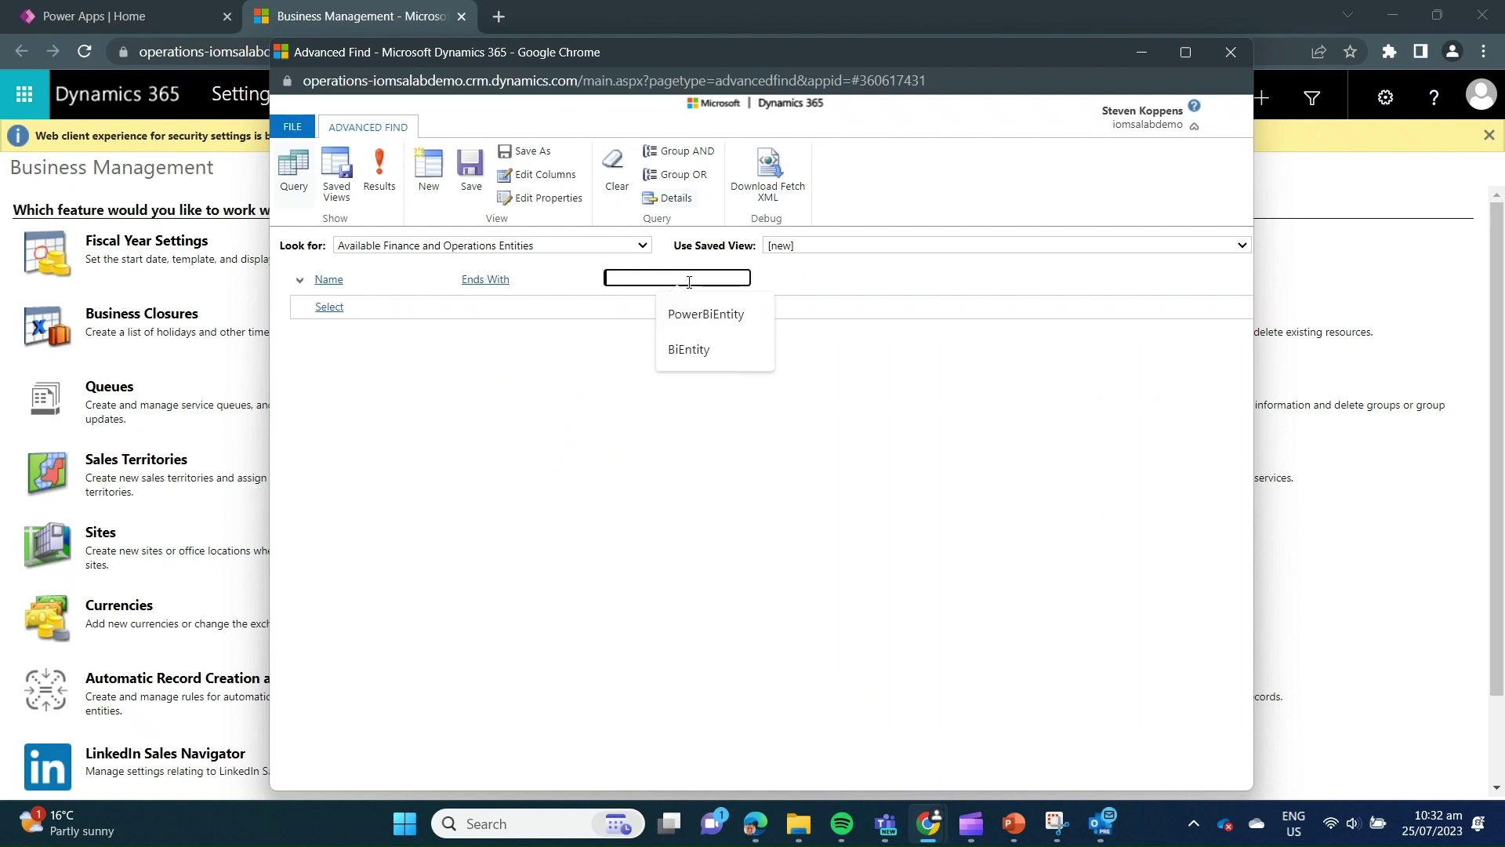
left_click(683, 349)
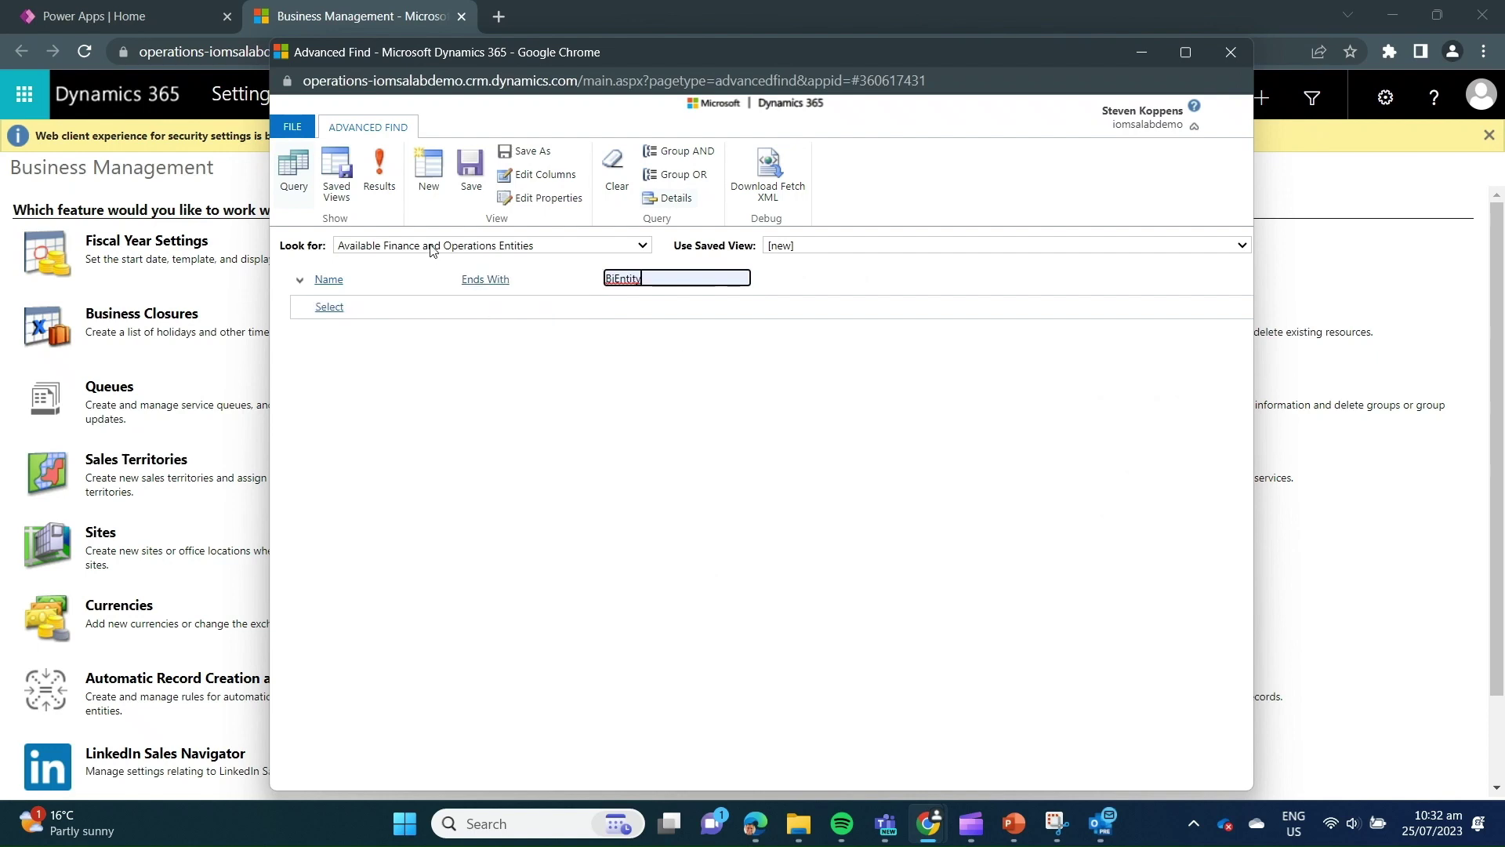
Step: Run the query, then mark LedgerBiEntity Visible and save and close it
left_click(388, 169)
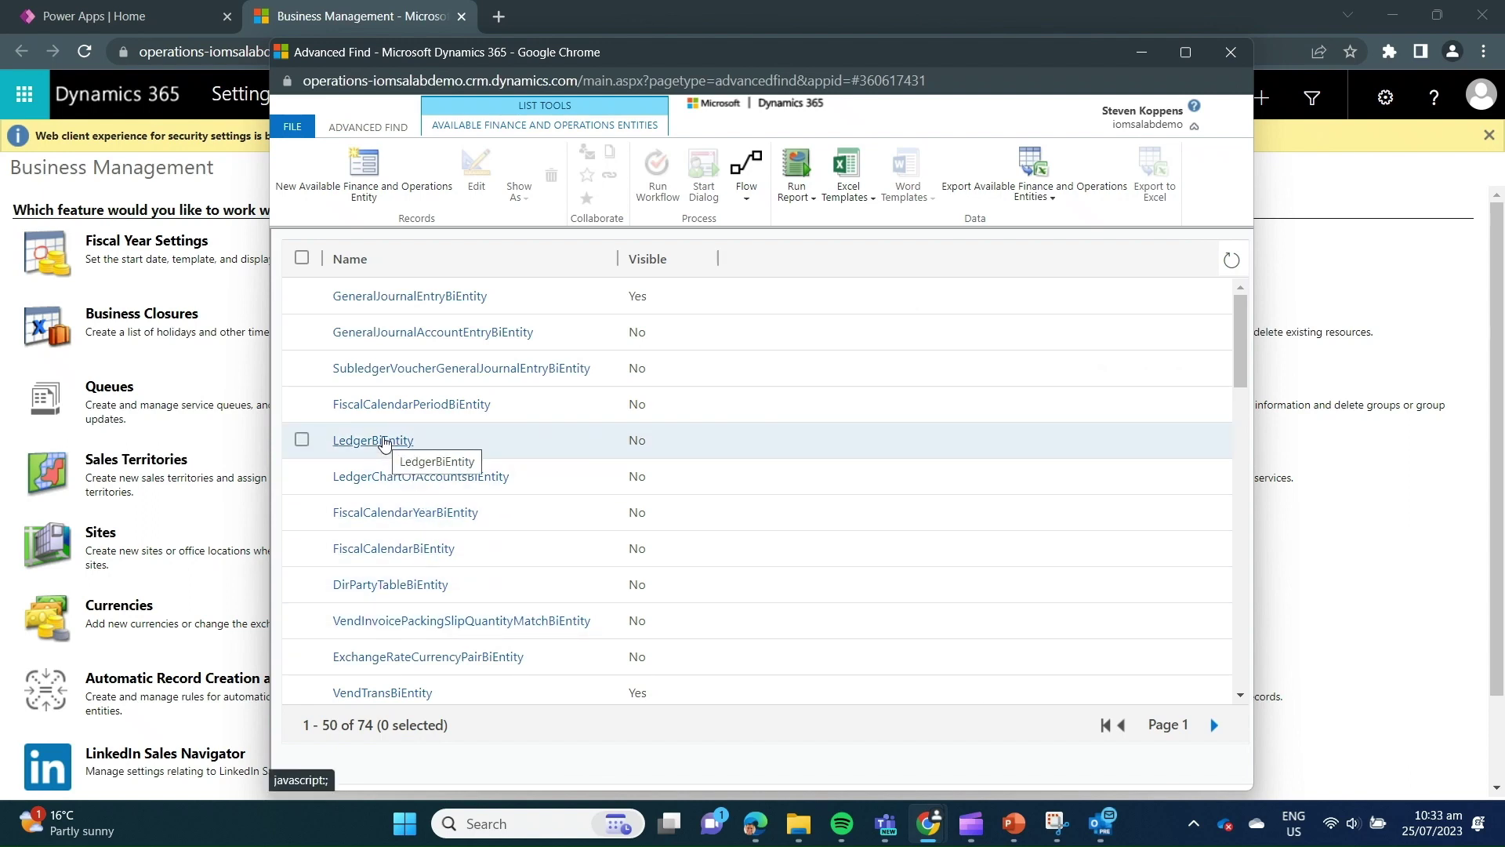
left_click(383, 441)
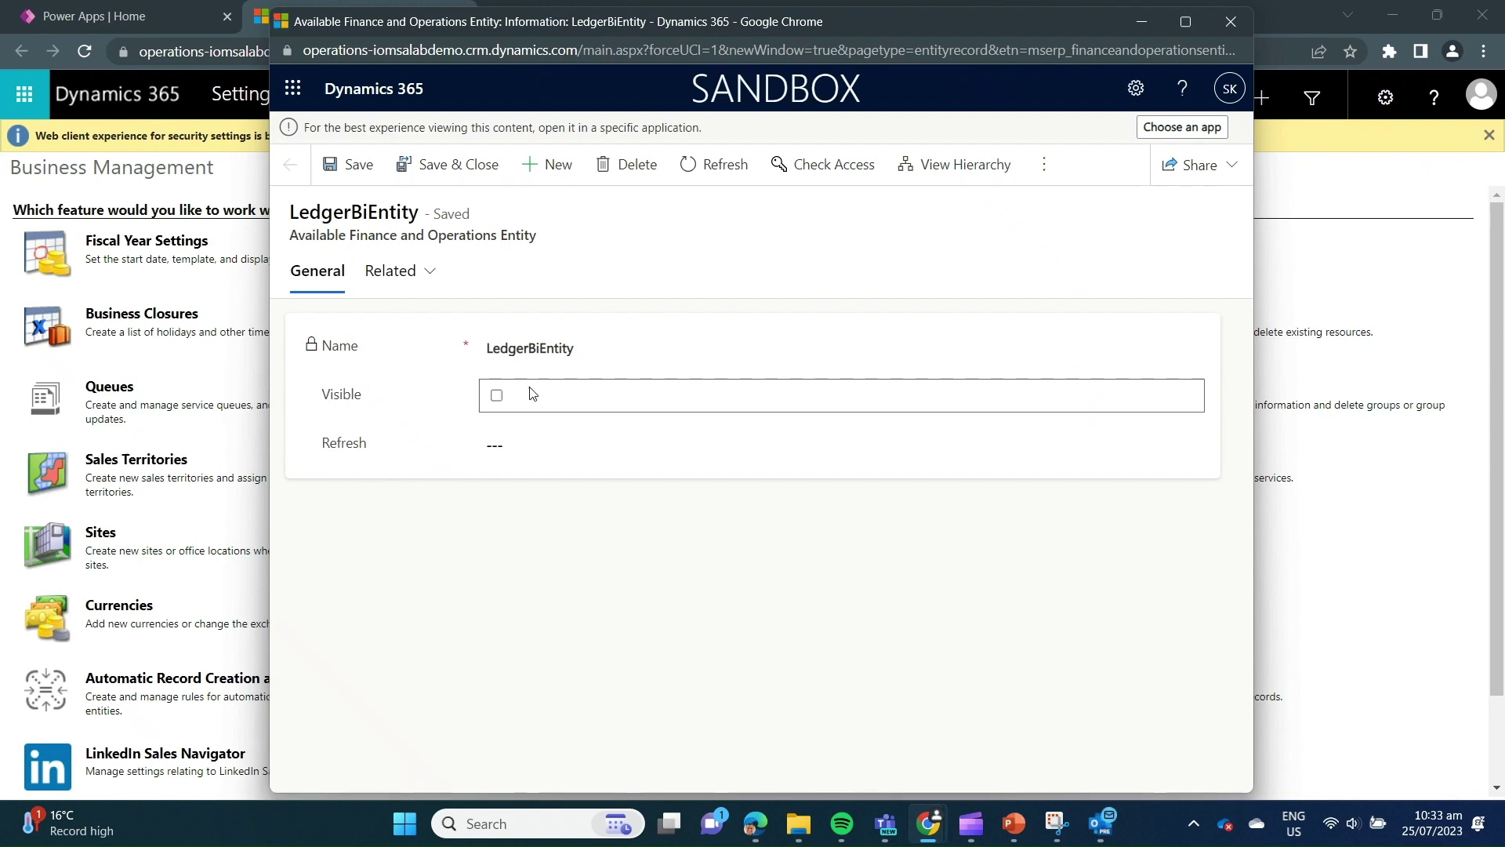
left_click(496, 397)
left_click(438, 167)
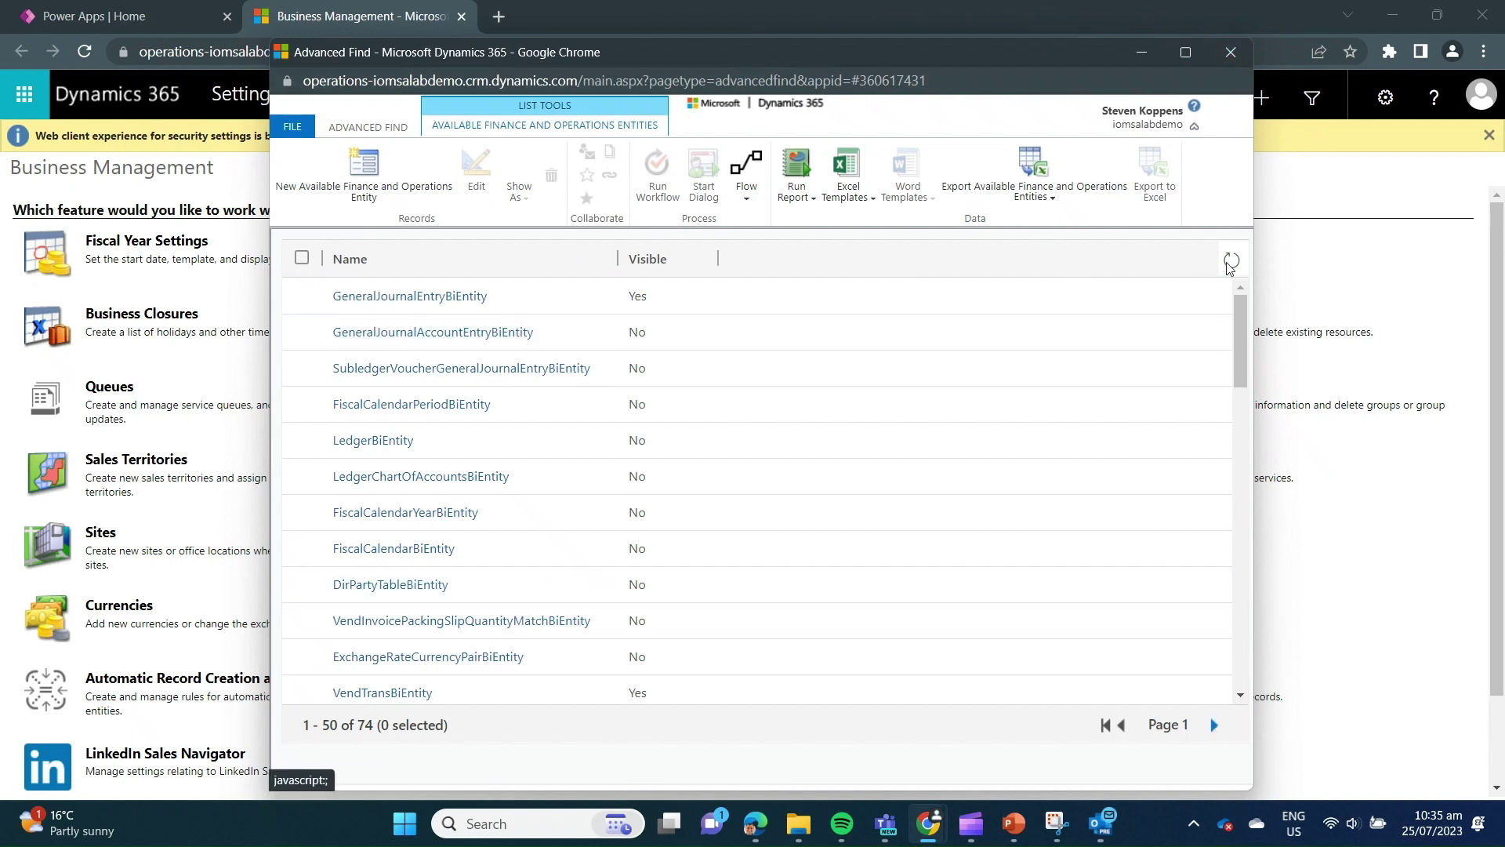
Step: Move to the next page of BiEntity results
left_click(1215, 727)
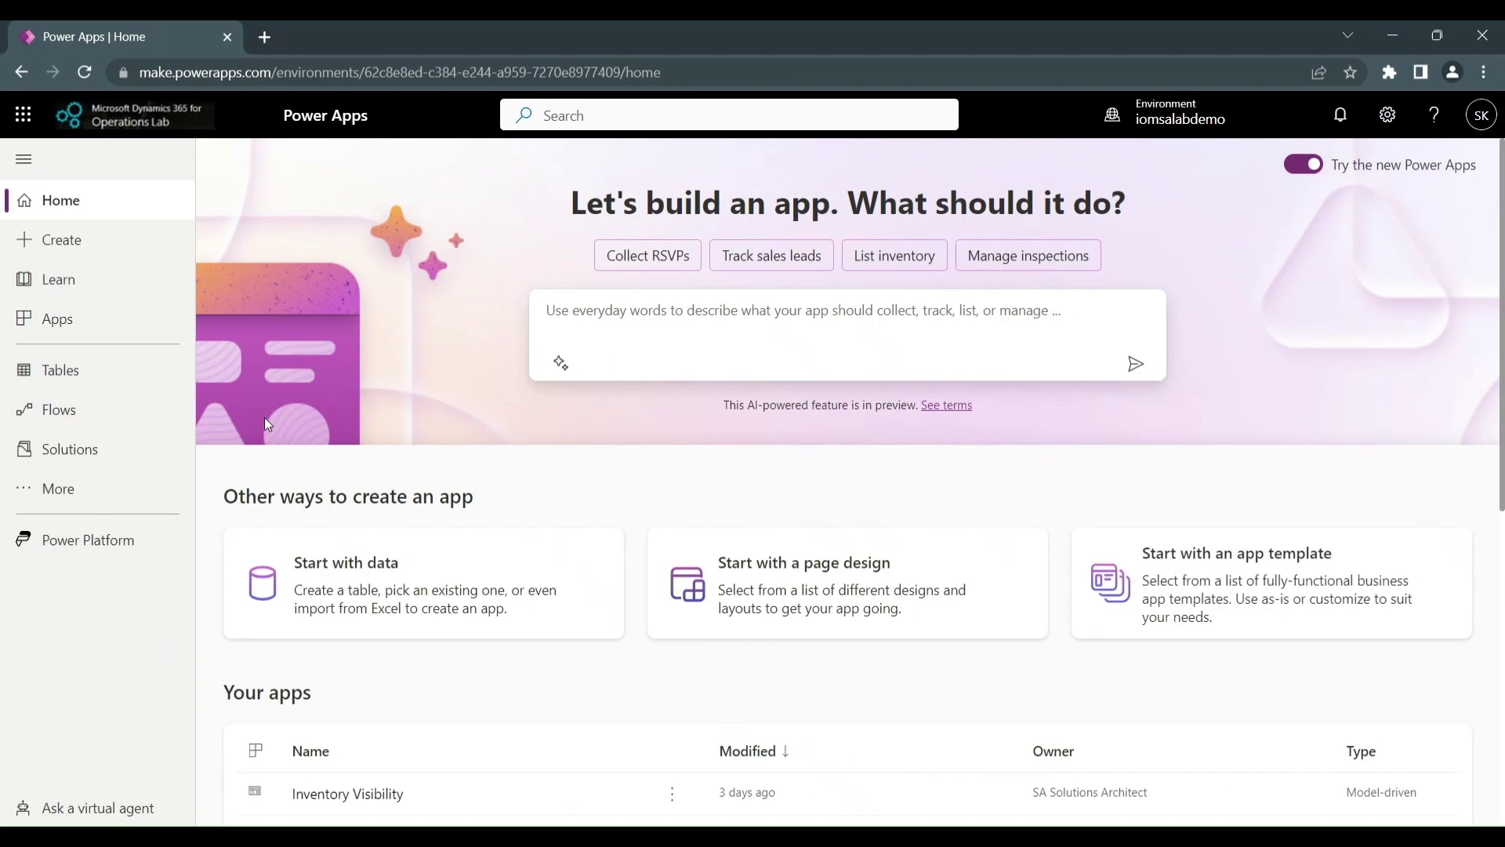
Step: Filter all tables by 'mserp' and select the Vendor transactions (mserp) table
left_click(68, 371)
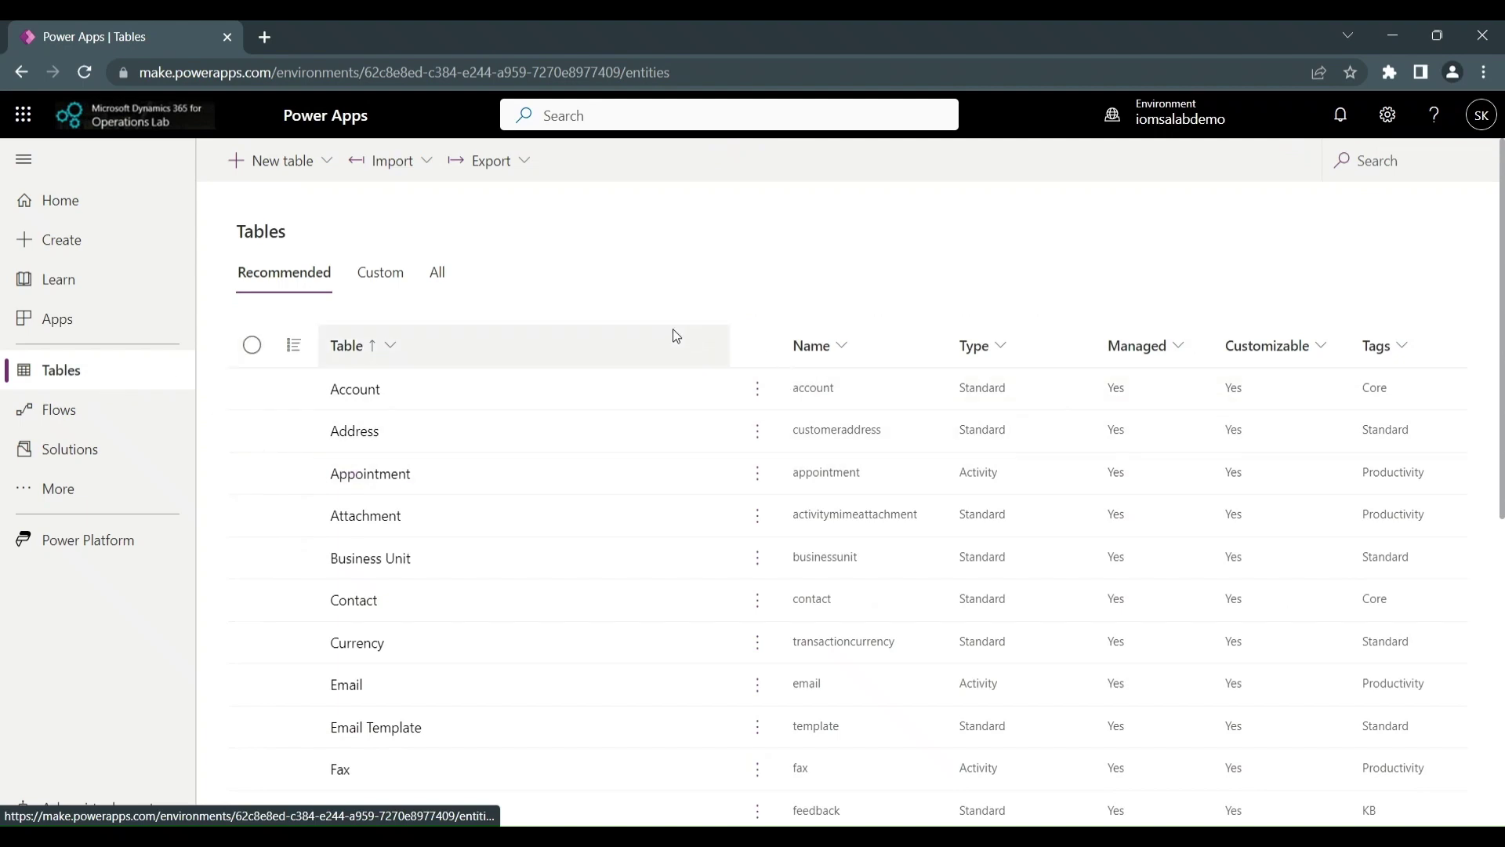
left_click(398, 290)
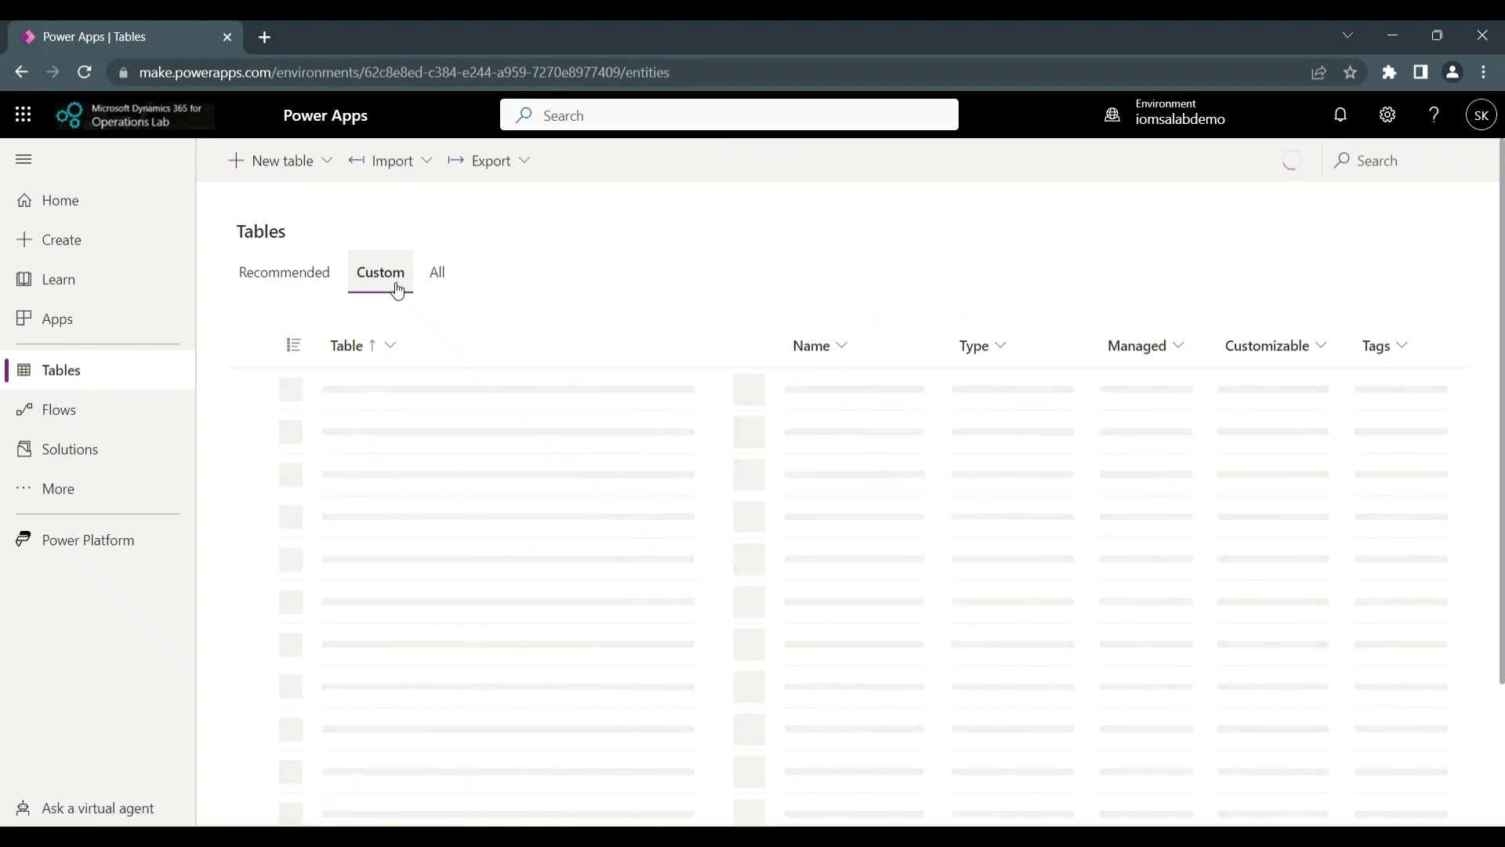
left_click(454, 279)
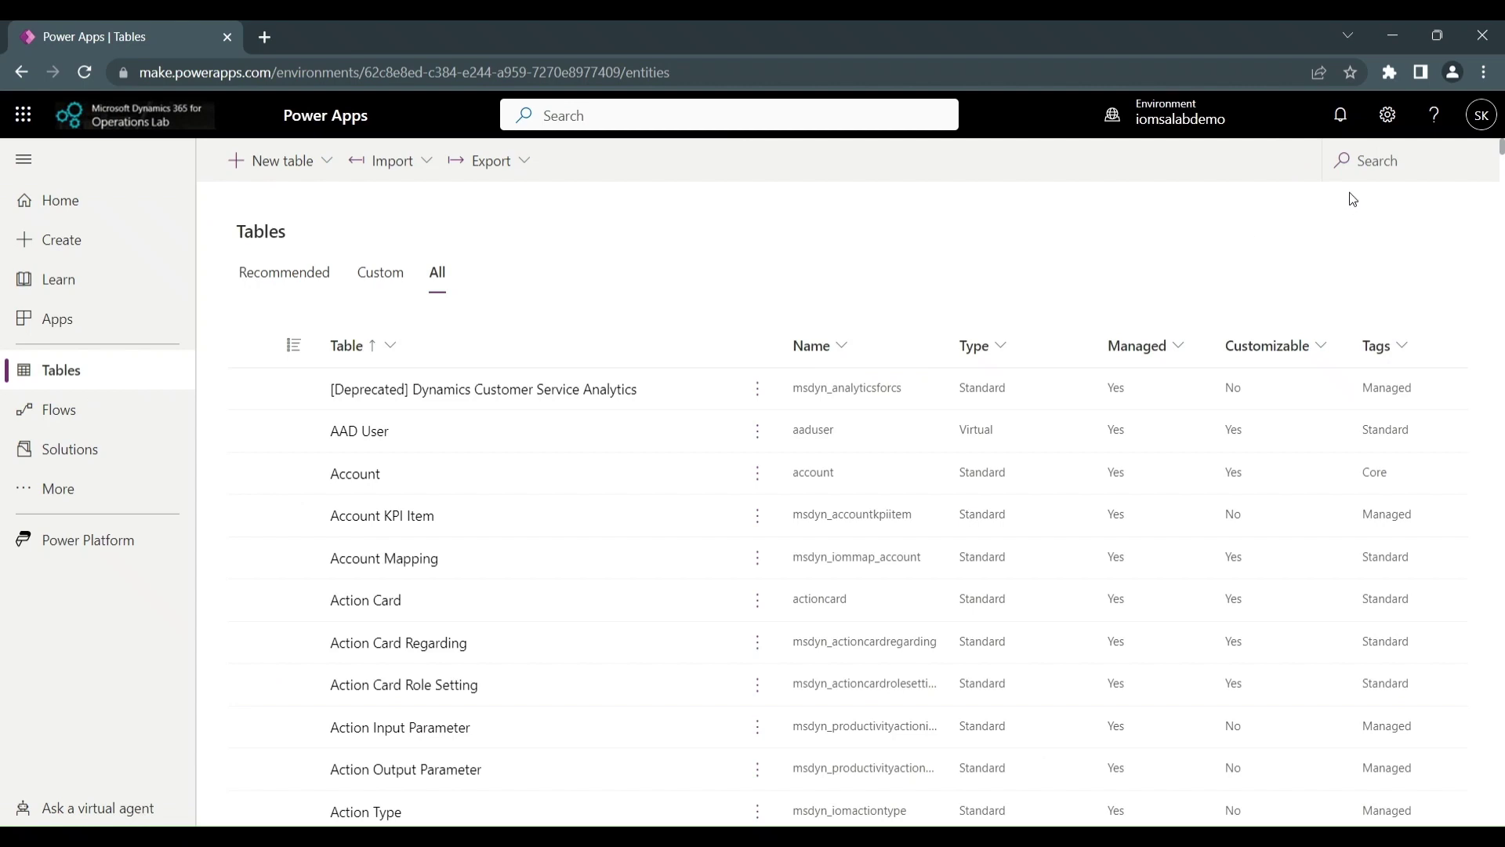
left_click(1375, 162)
type("mserp")
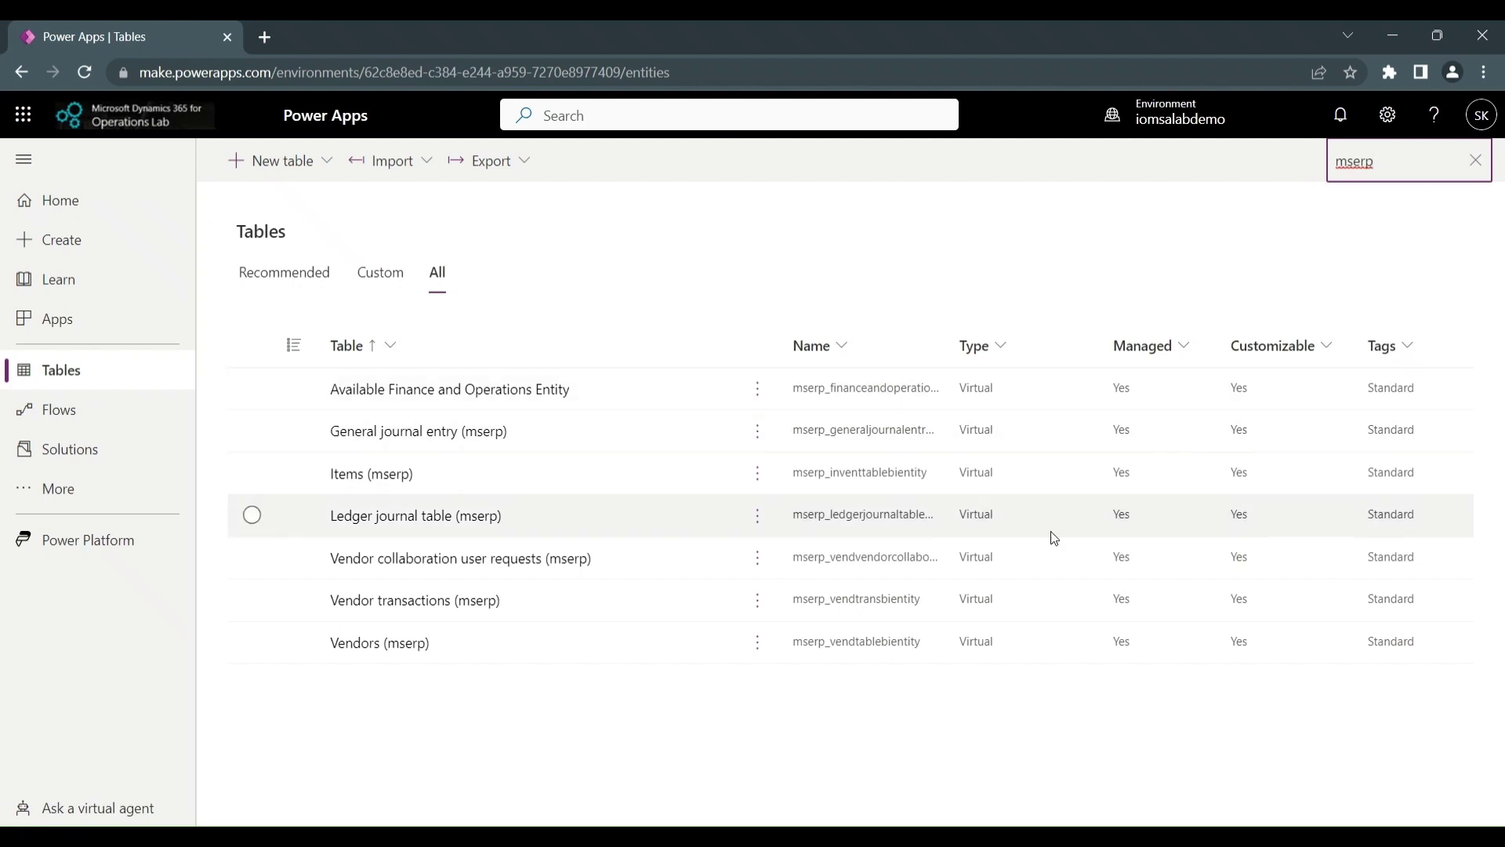
left_click(252, 601)
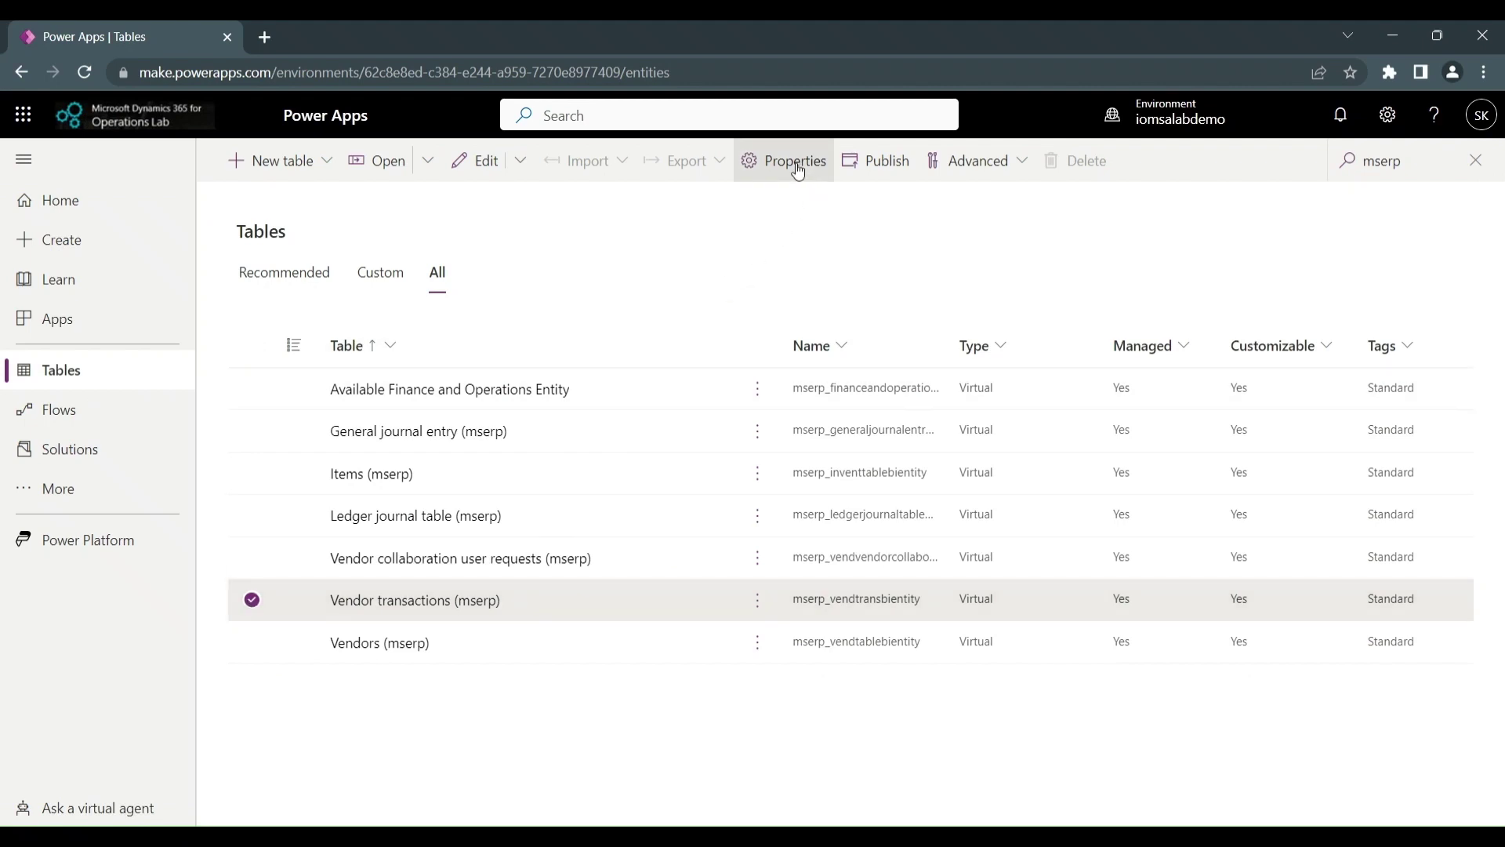
Step: Turn on Track changes in Vendor transactions (mserp) advanced properties and save
left_click(795, 167)
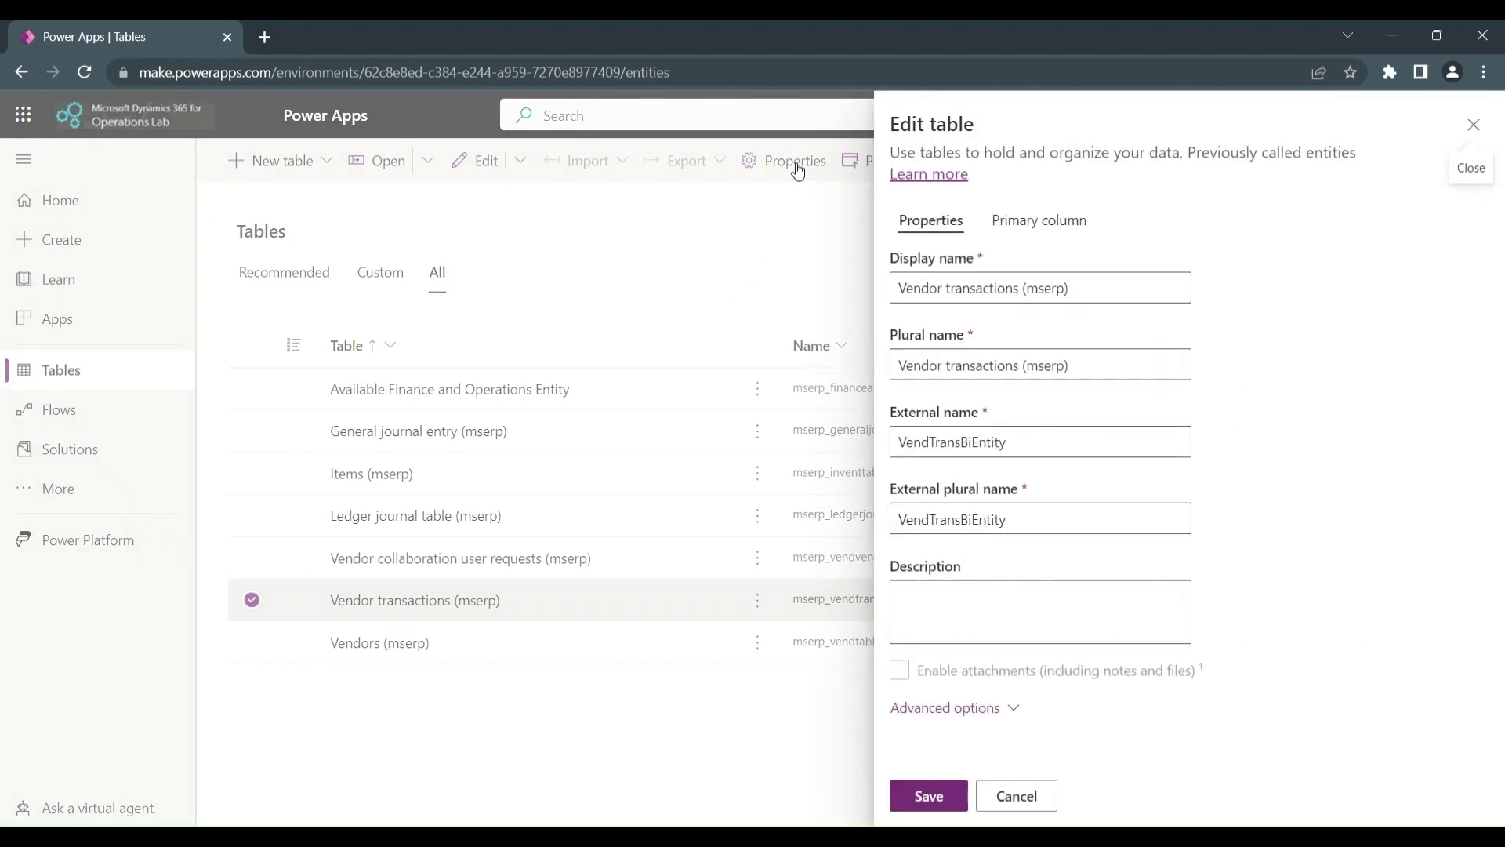
left_click(1012, 709)
scroll(1236, 625, "down", 8)
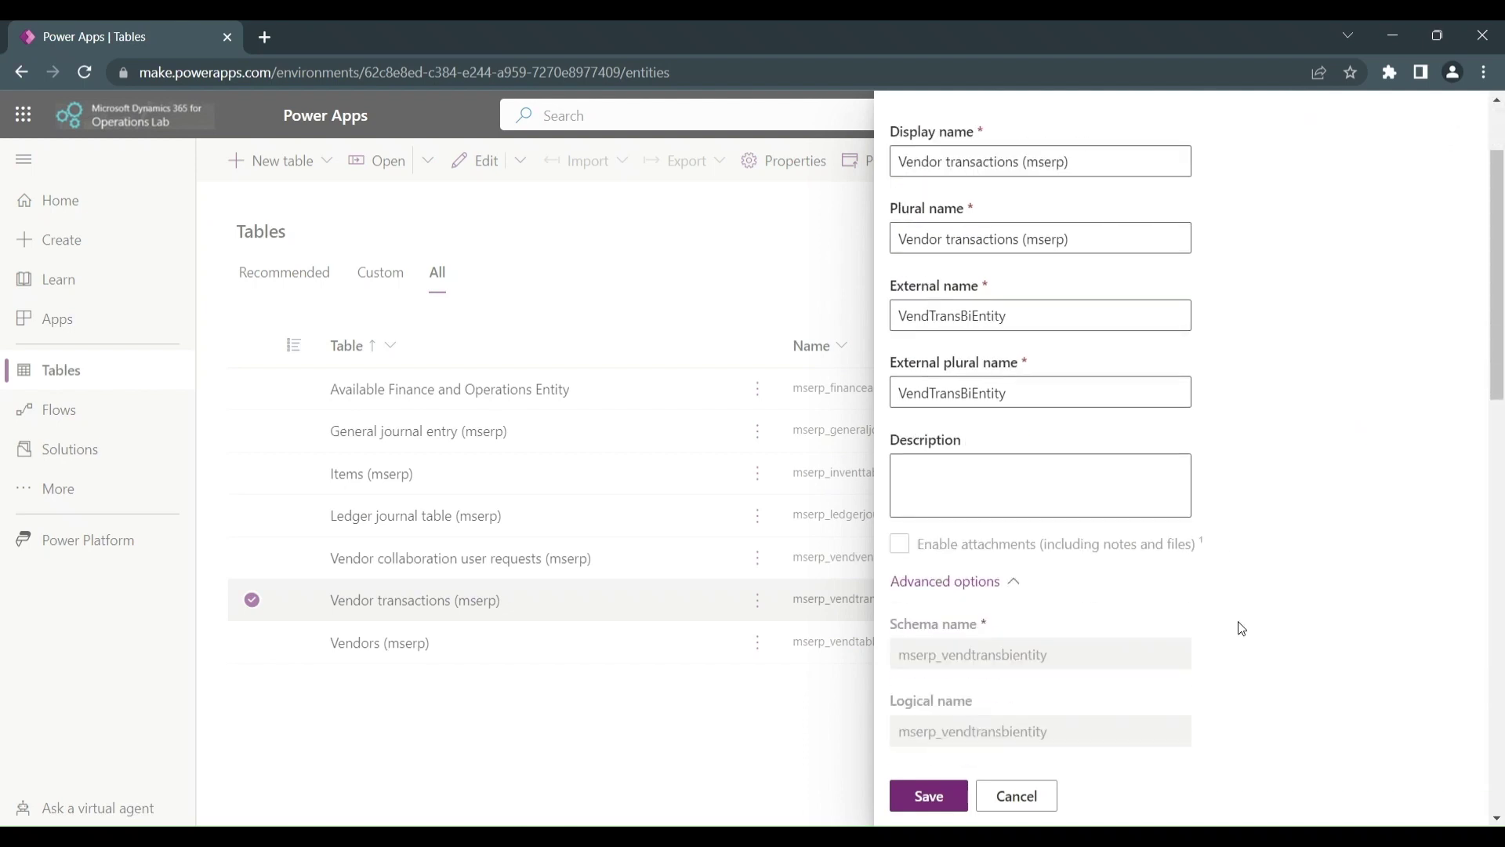
scroll(1241, 627, "down", 5)
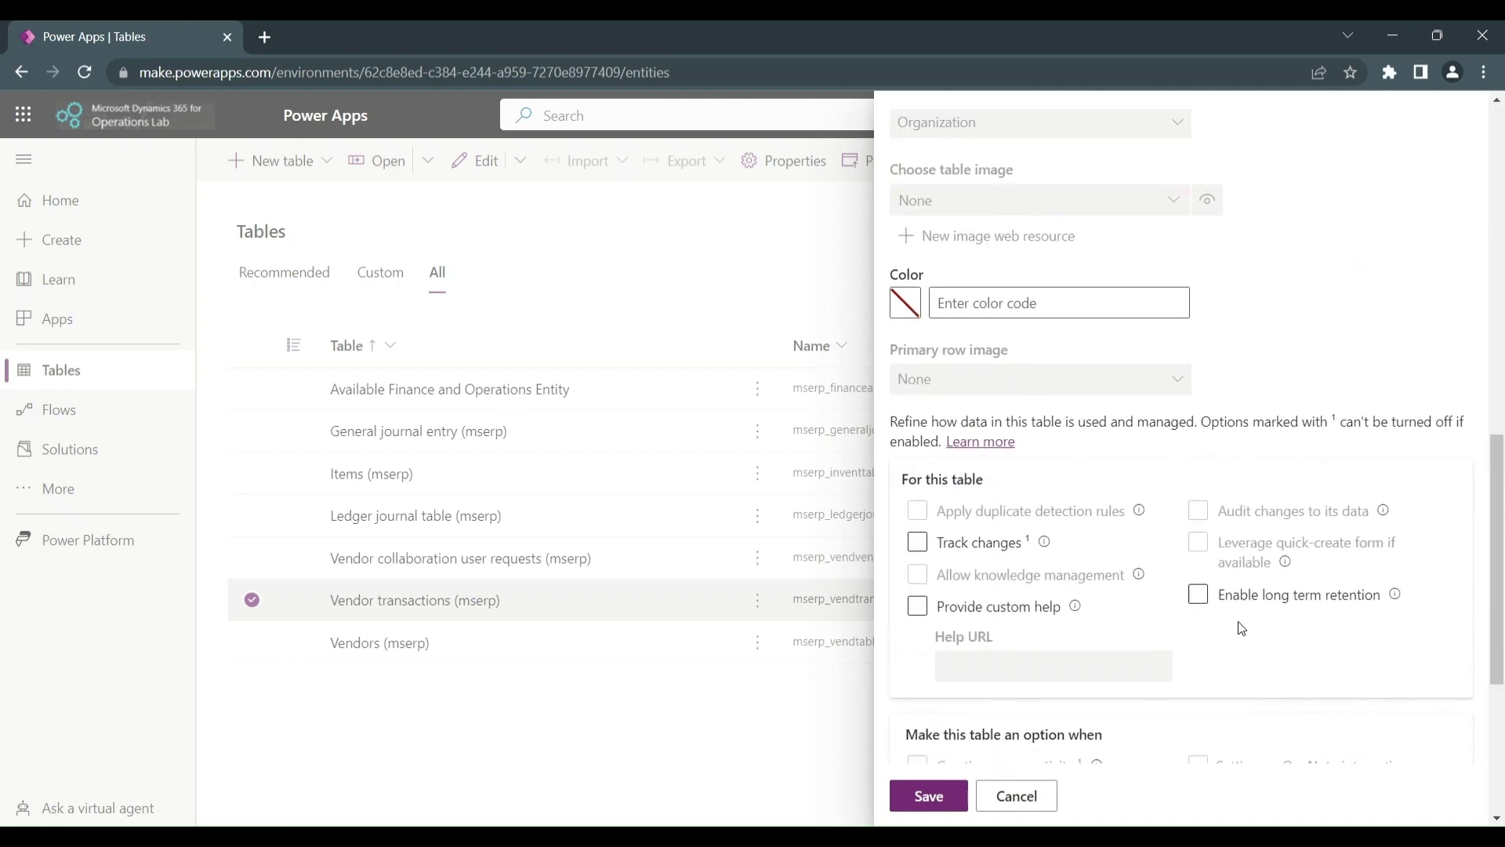
left_click(916, 517)
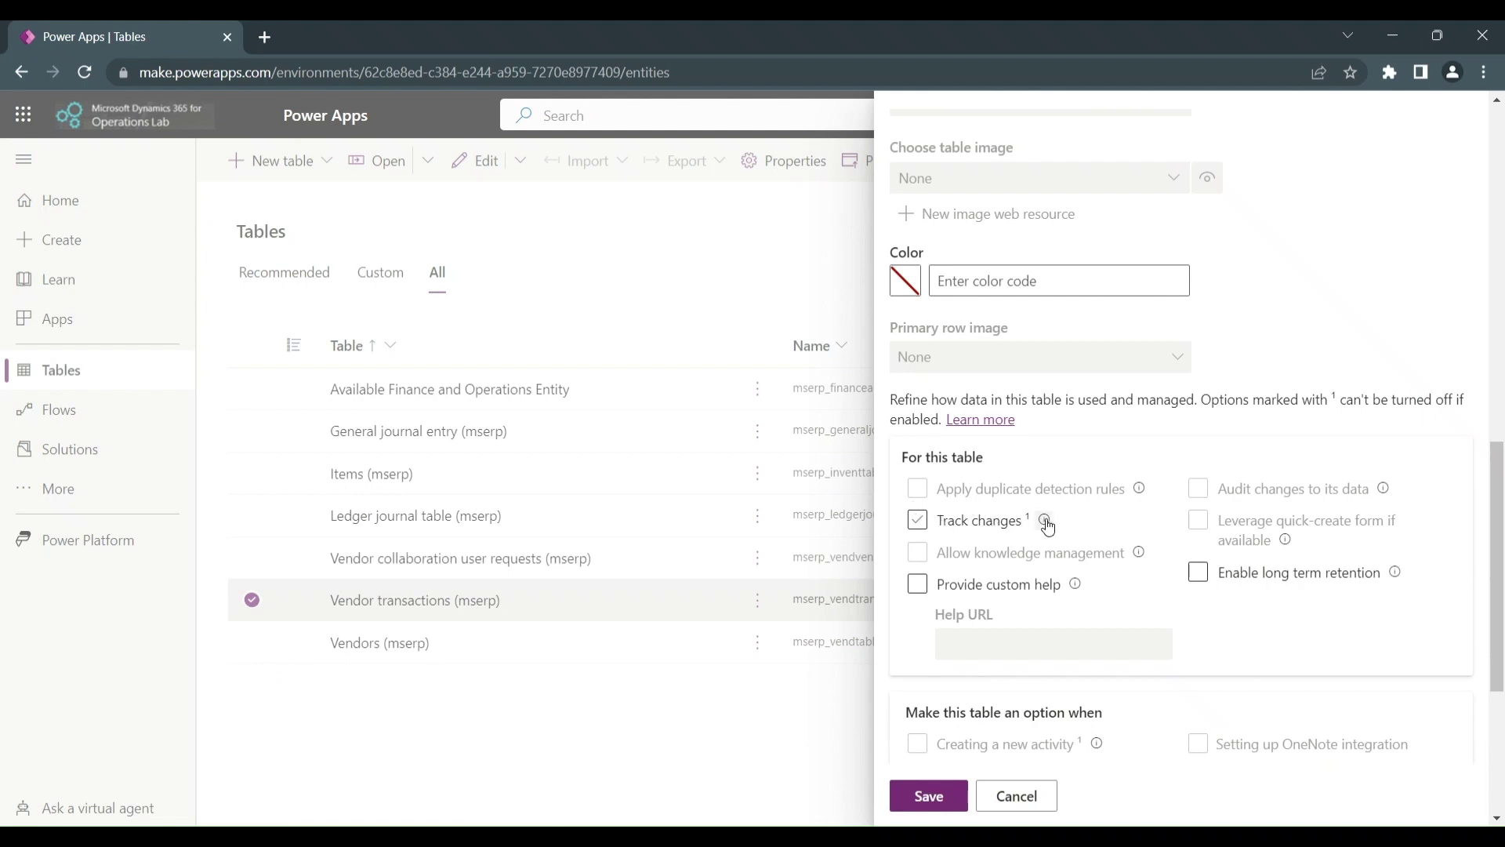
left_click(918, 524)
left_click(917, 526)
left_click(947, 798)
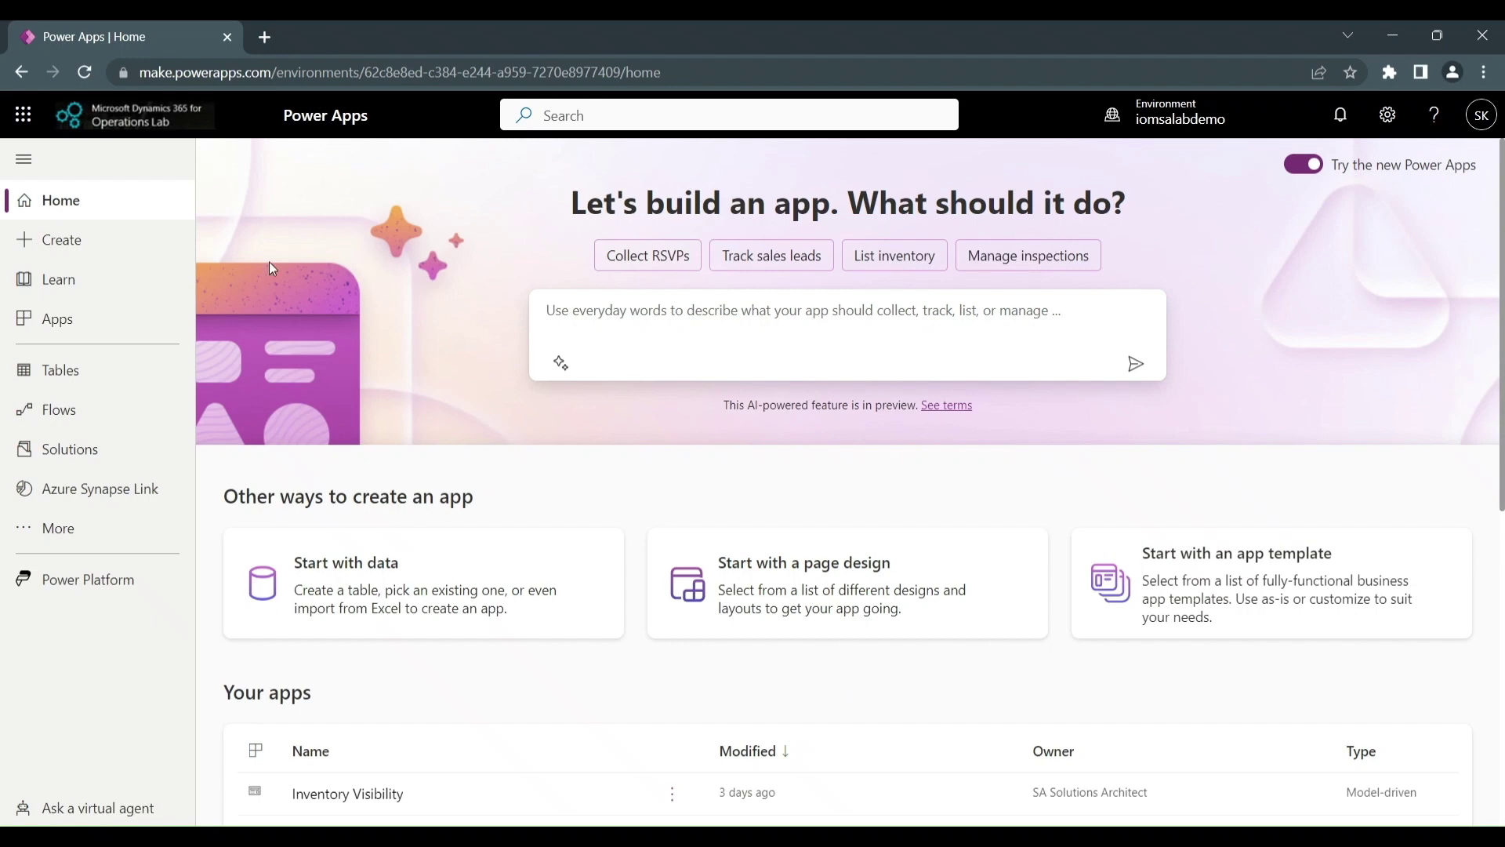
Step: Open the iomsalabdemostorage link from the Azure Synapse Link page
left_click(114, 490)
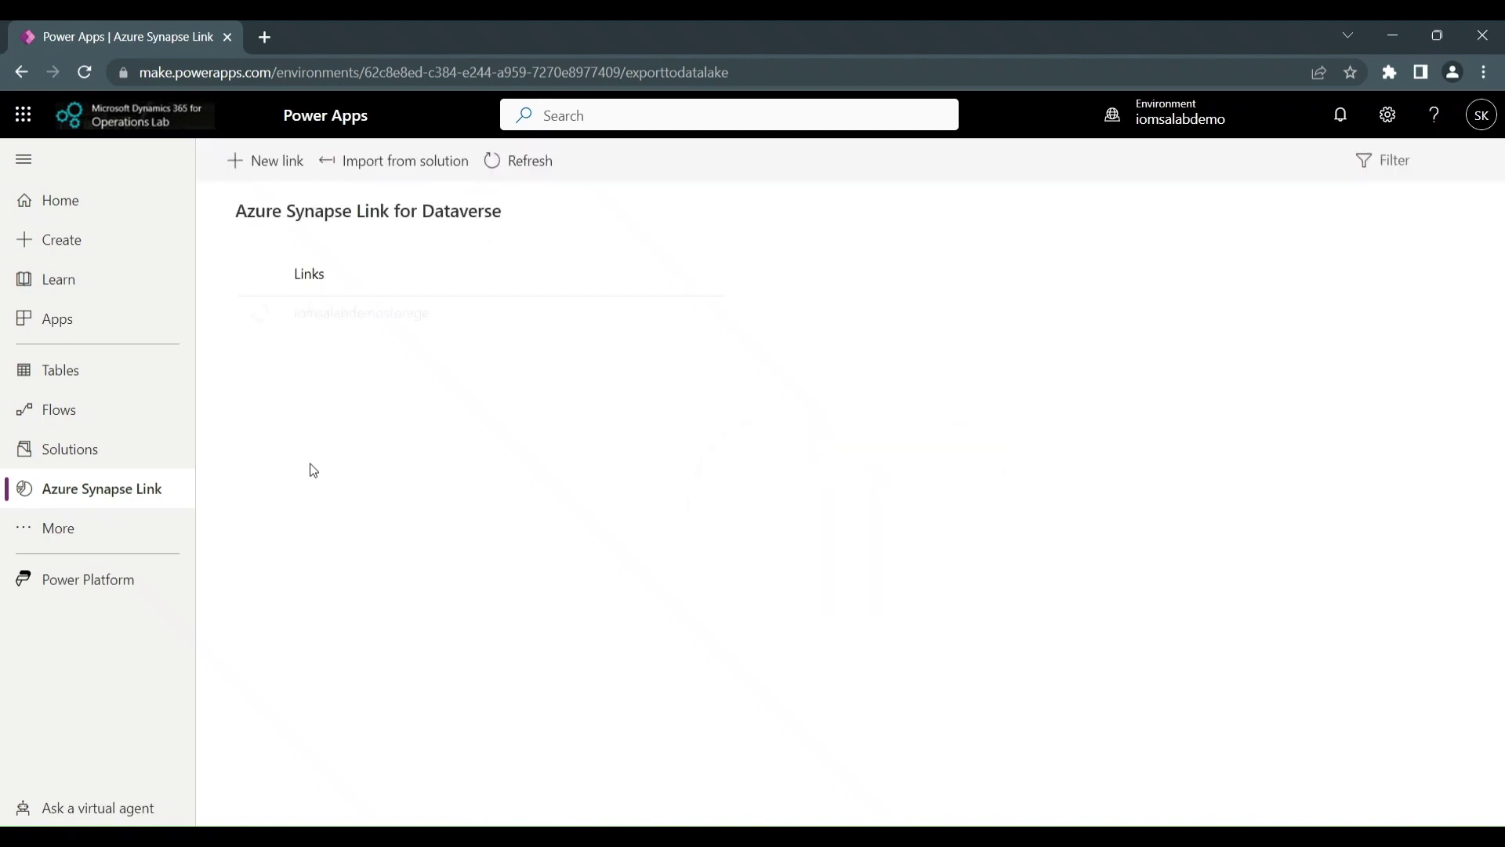
left_click(362, 313)
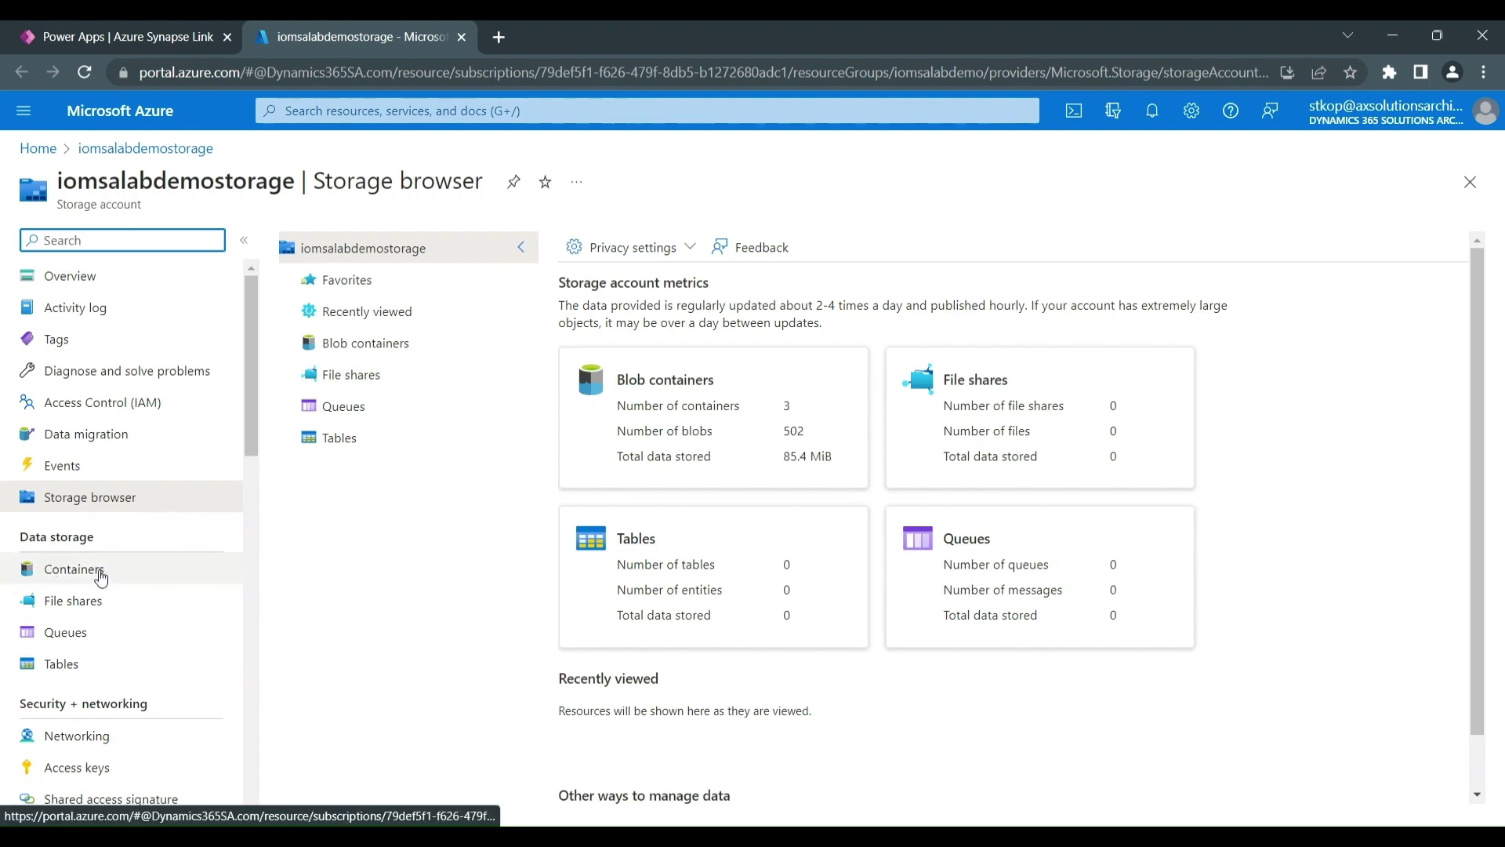
Step: Browse the dataverse container's deltalake folder of mserp entity folders, then return to Power Apps
left_click(94, 571)
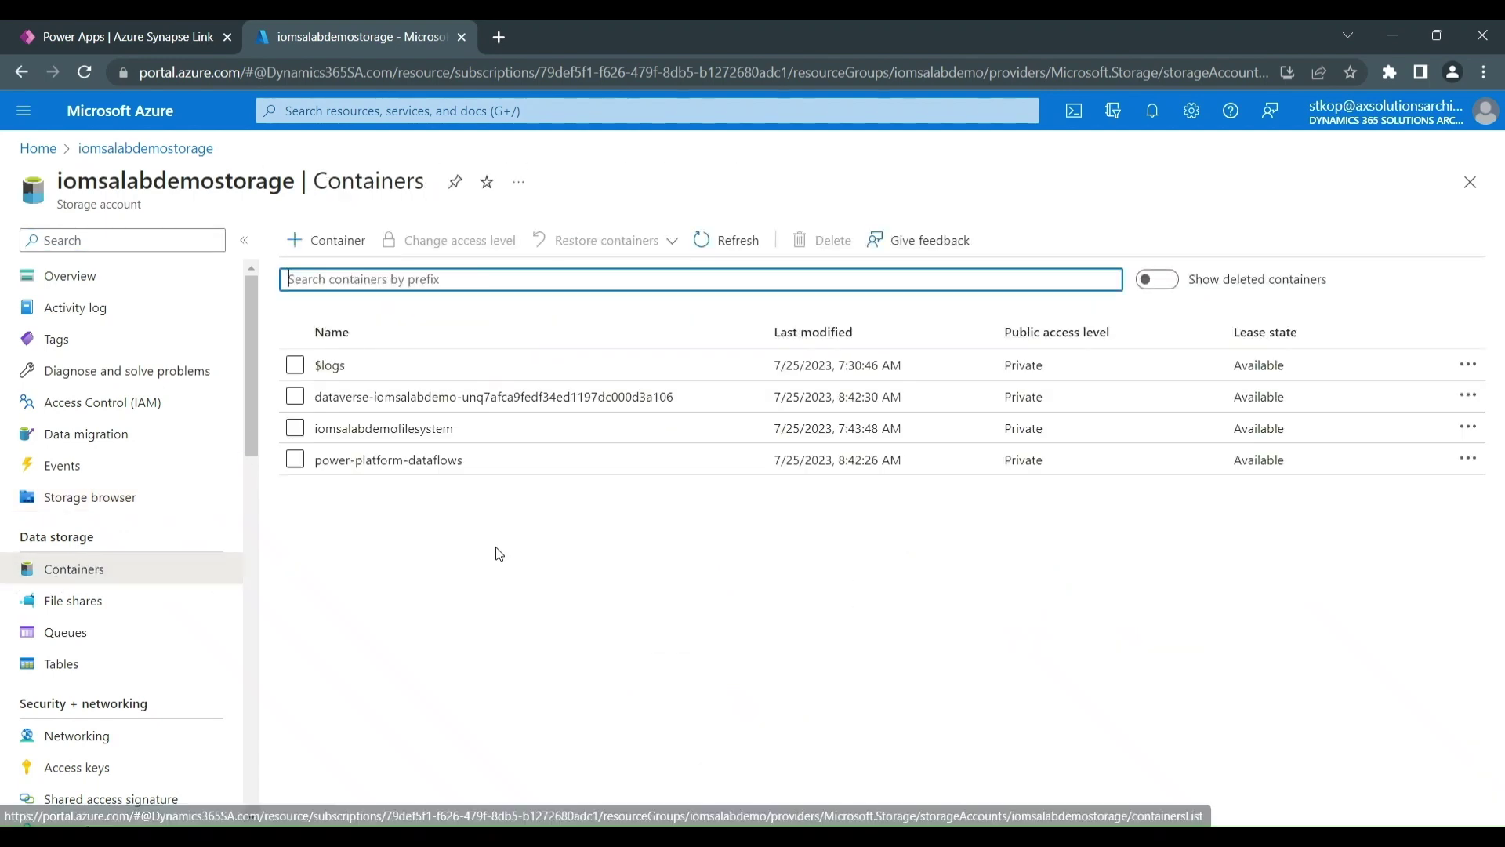
left_click(529, 399)
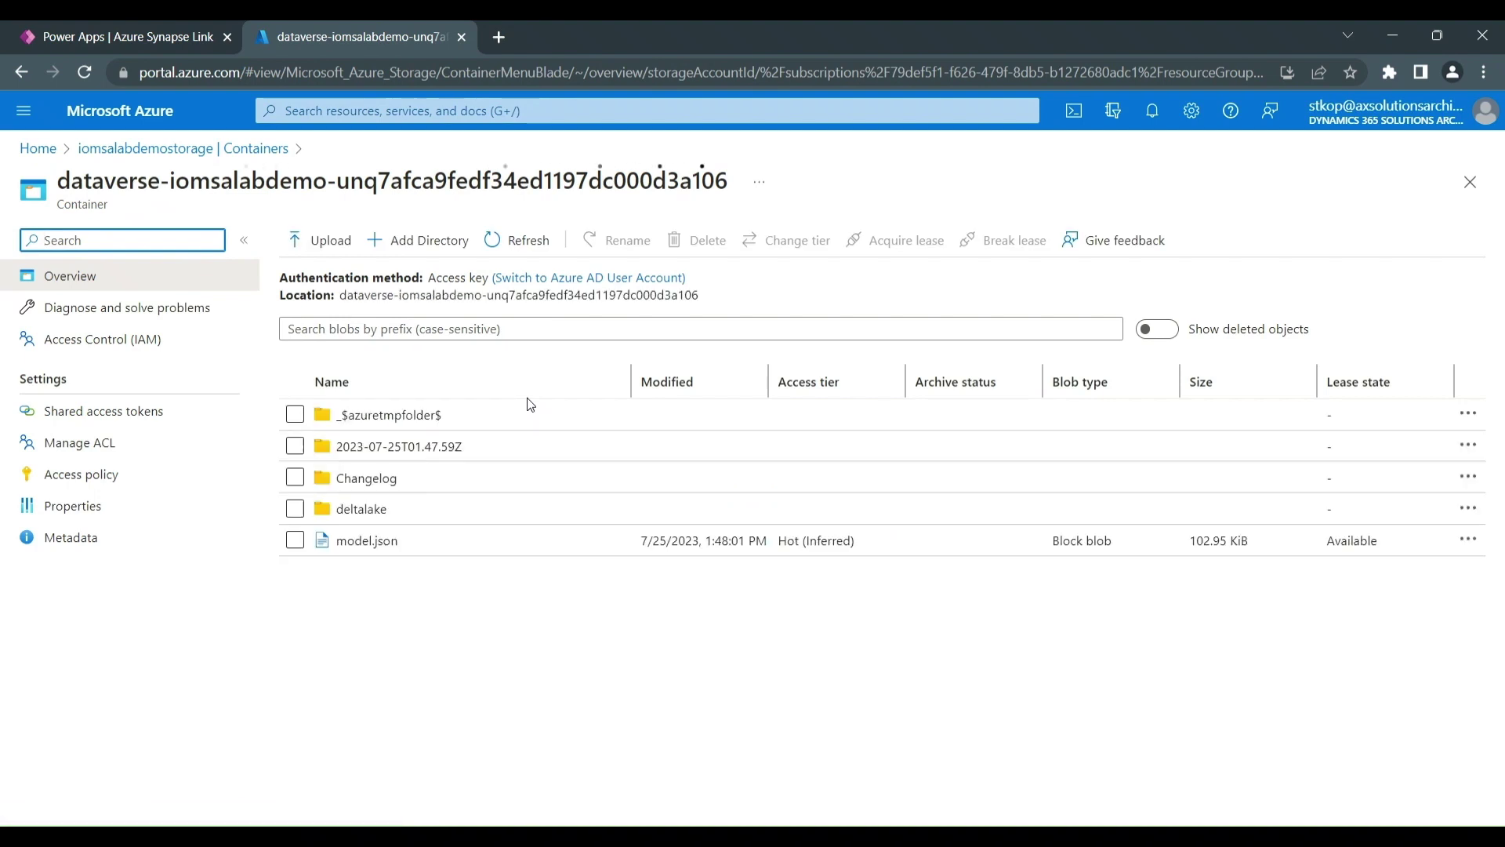
left_click(357, 510)
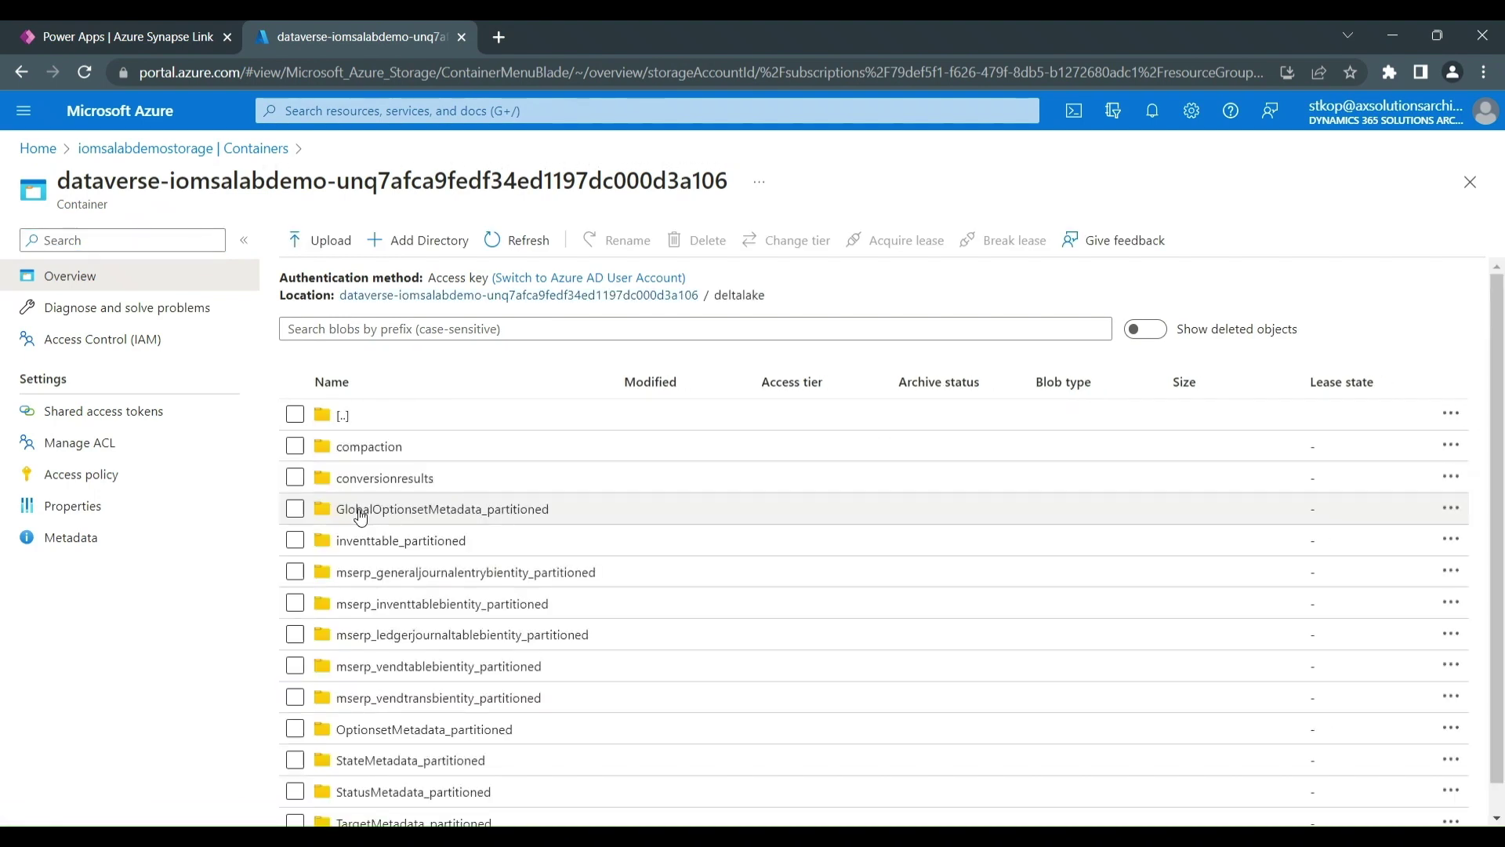
left_click(137, 37)
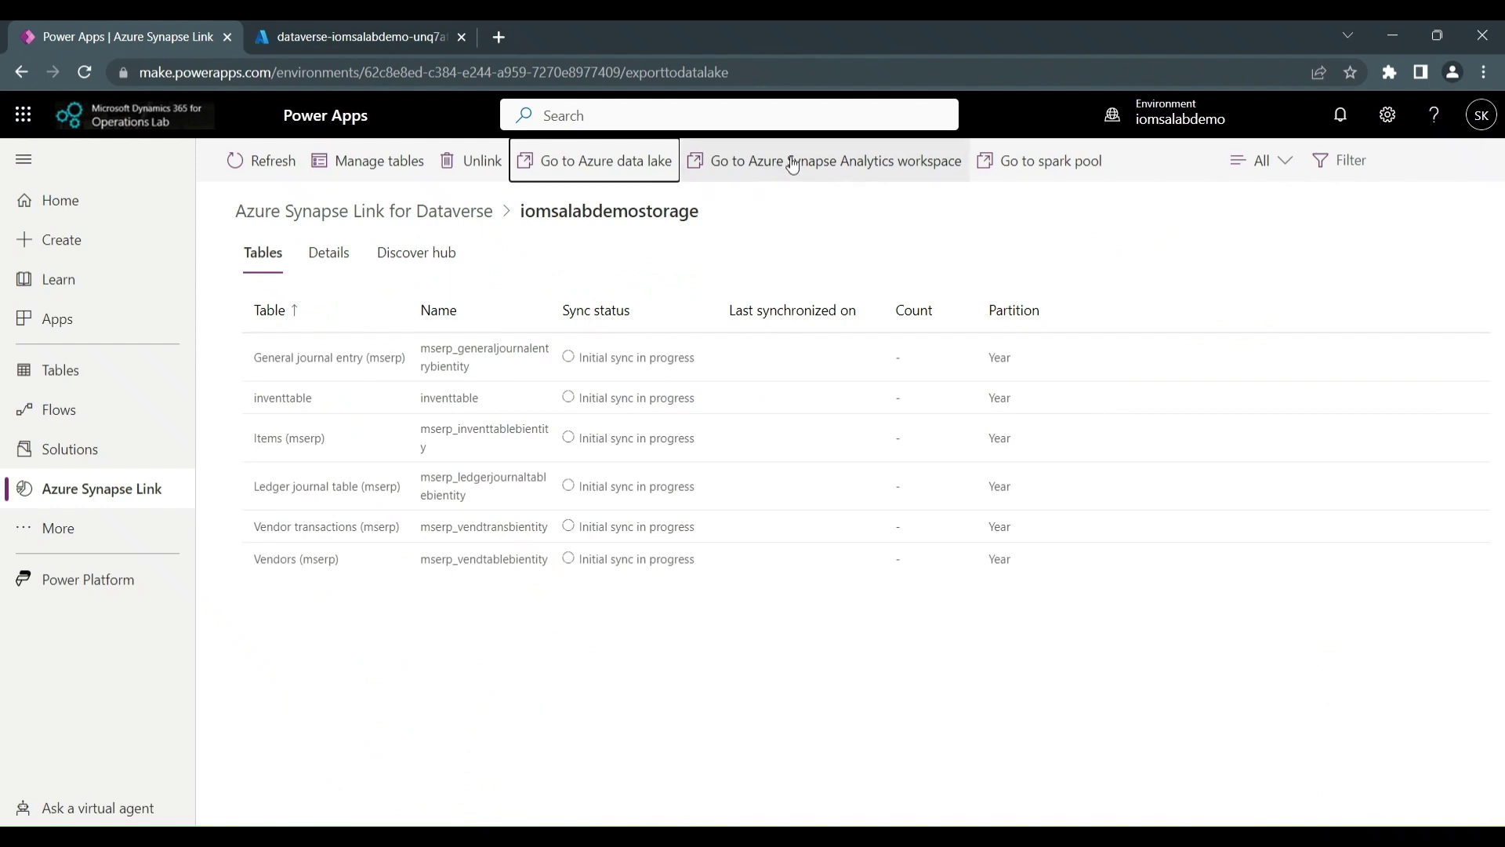
Step: Open the linked Synapse workspace and list the dataverse lake database's tables
left_click(855, 169)
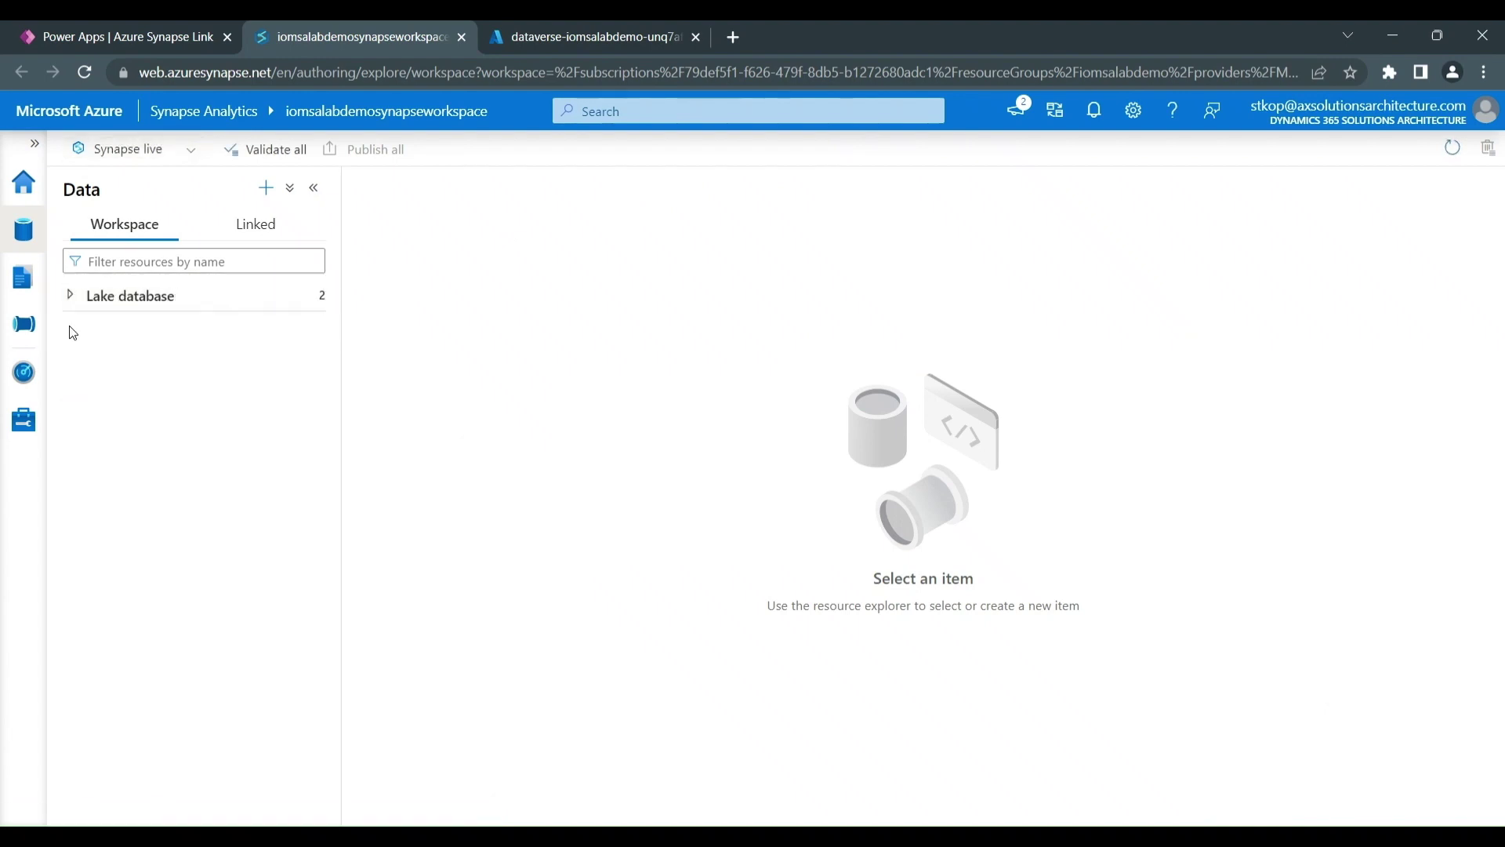
left_click(70, 295)
left_click(78, 327)
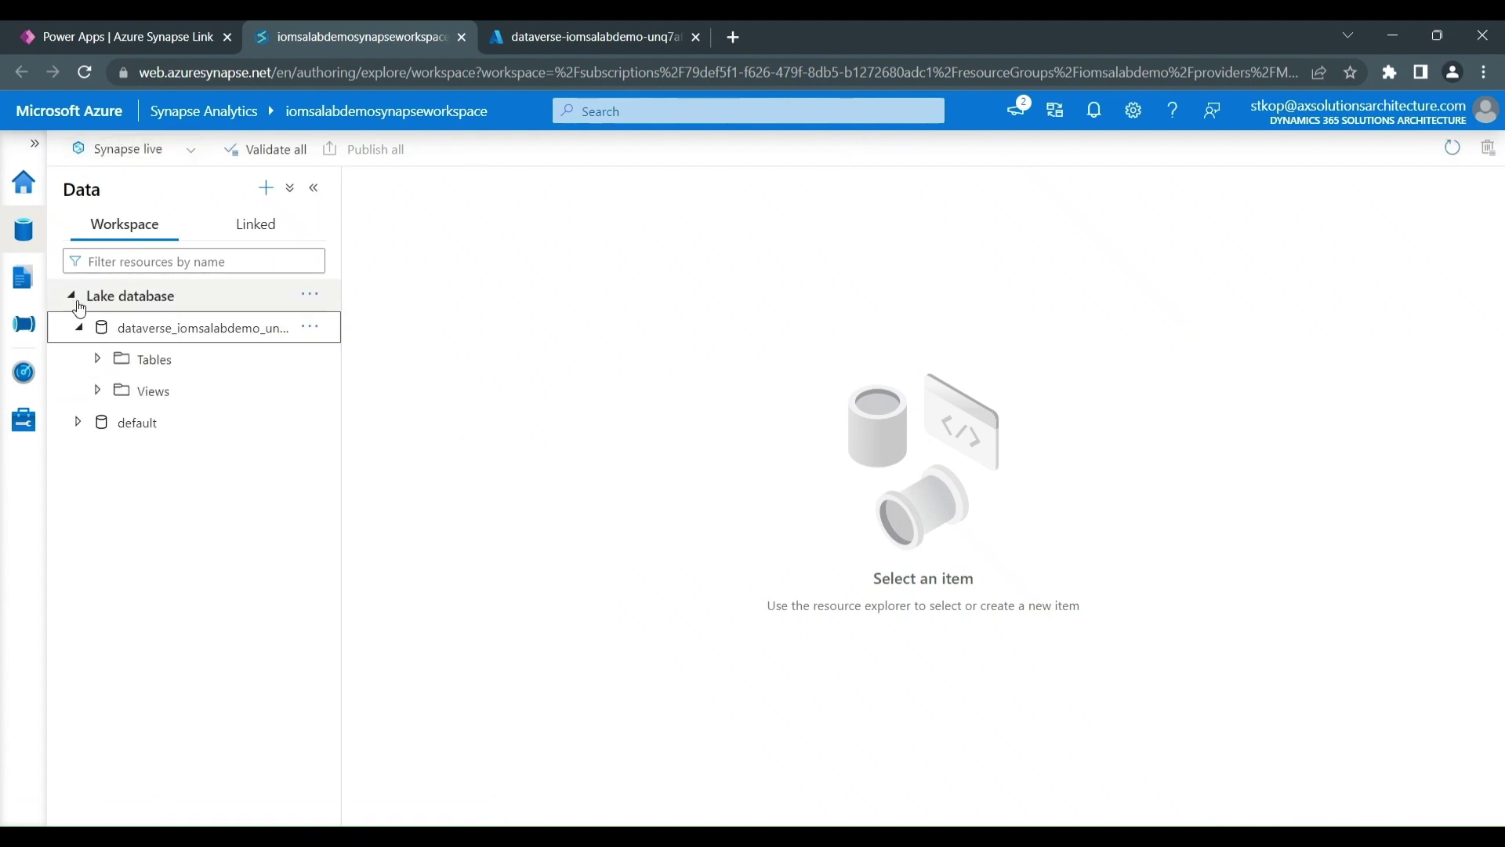
left_click(94, 359)
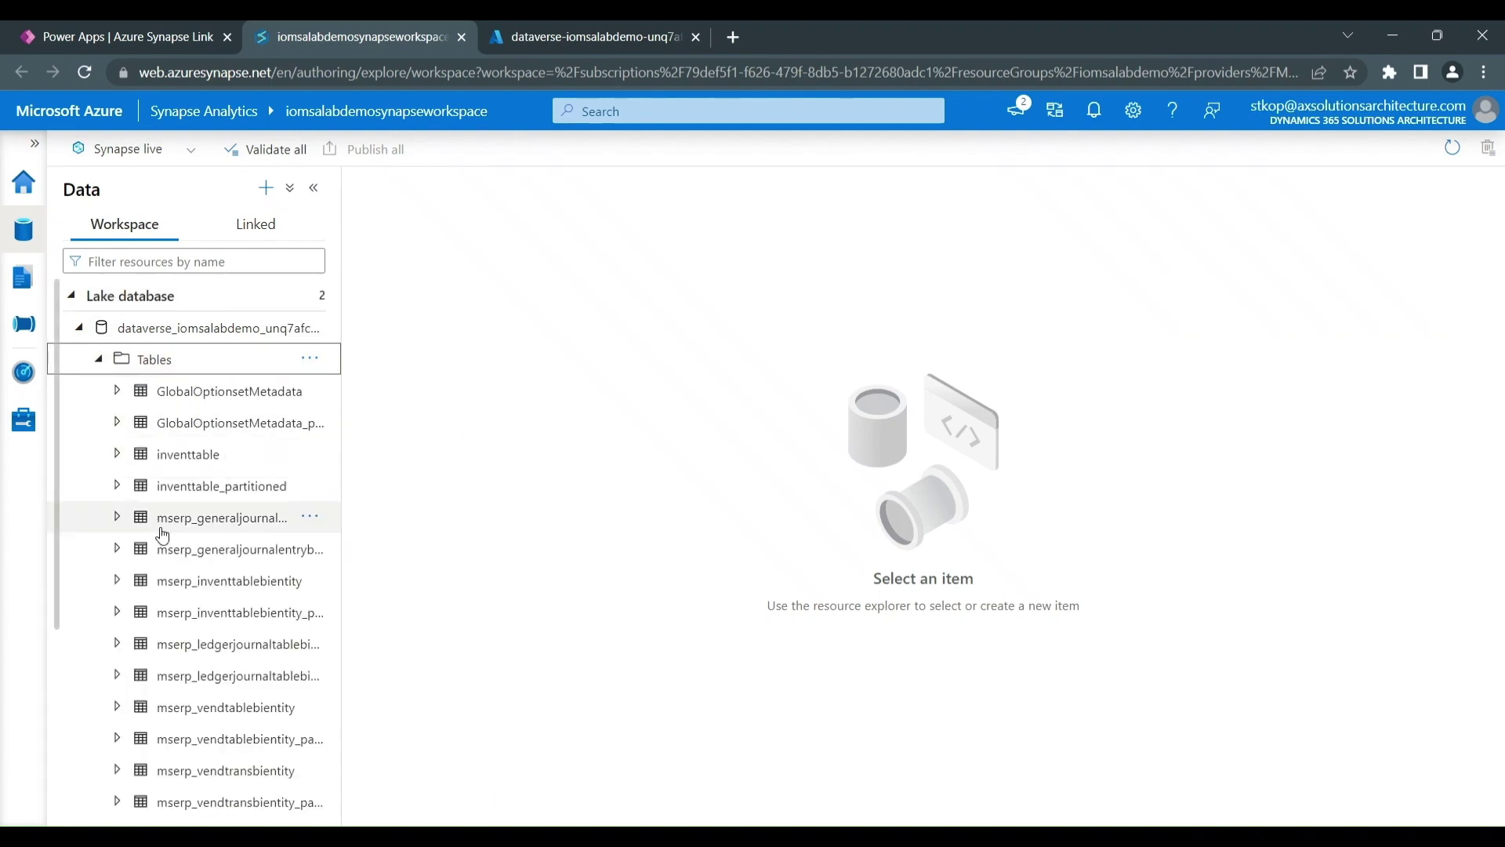
Step: Run a Select TOP 100 rows SQL script on inventtable
left_click(210, 464)
left_click(310, 455)
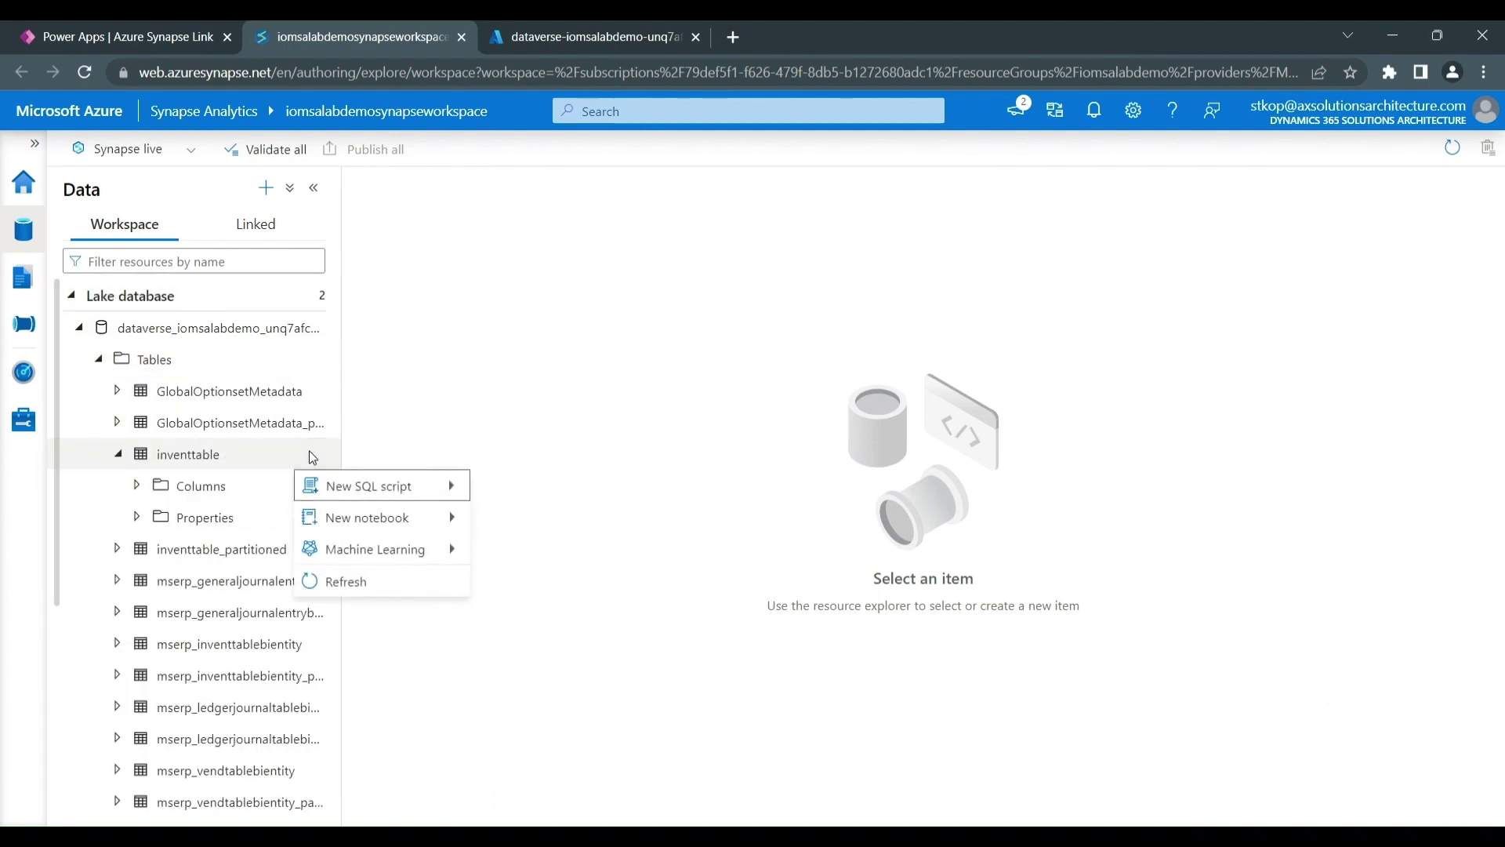
mouse_move(365, 492)
left_click(515, 486)
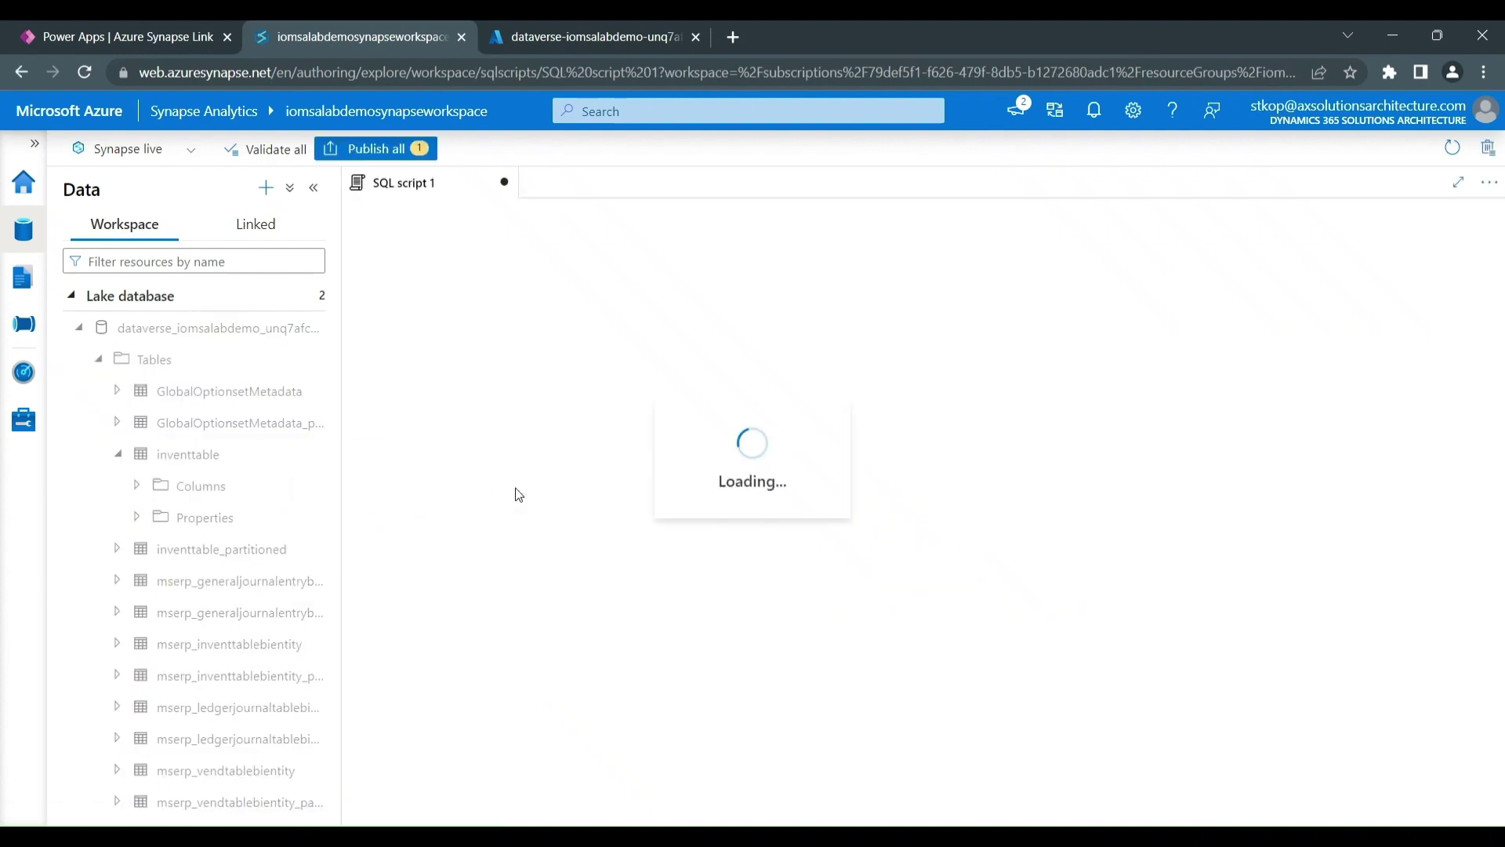
left_click(382, 217)
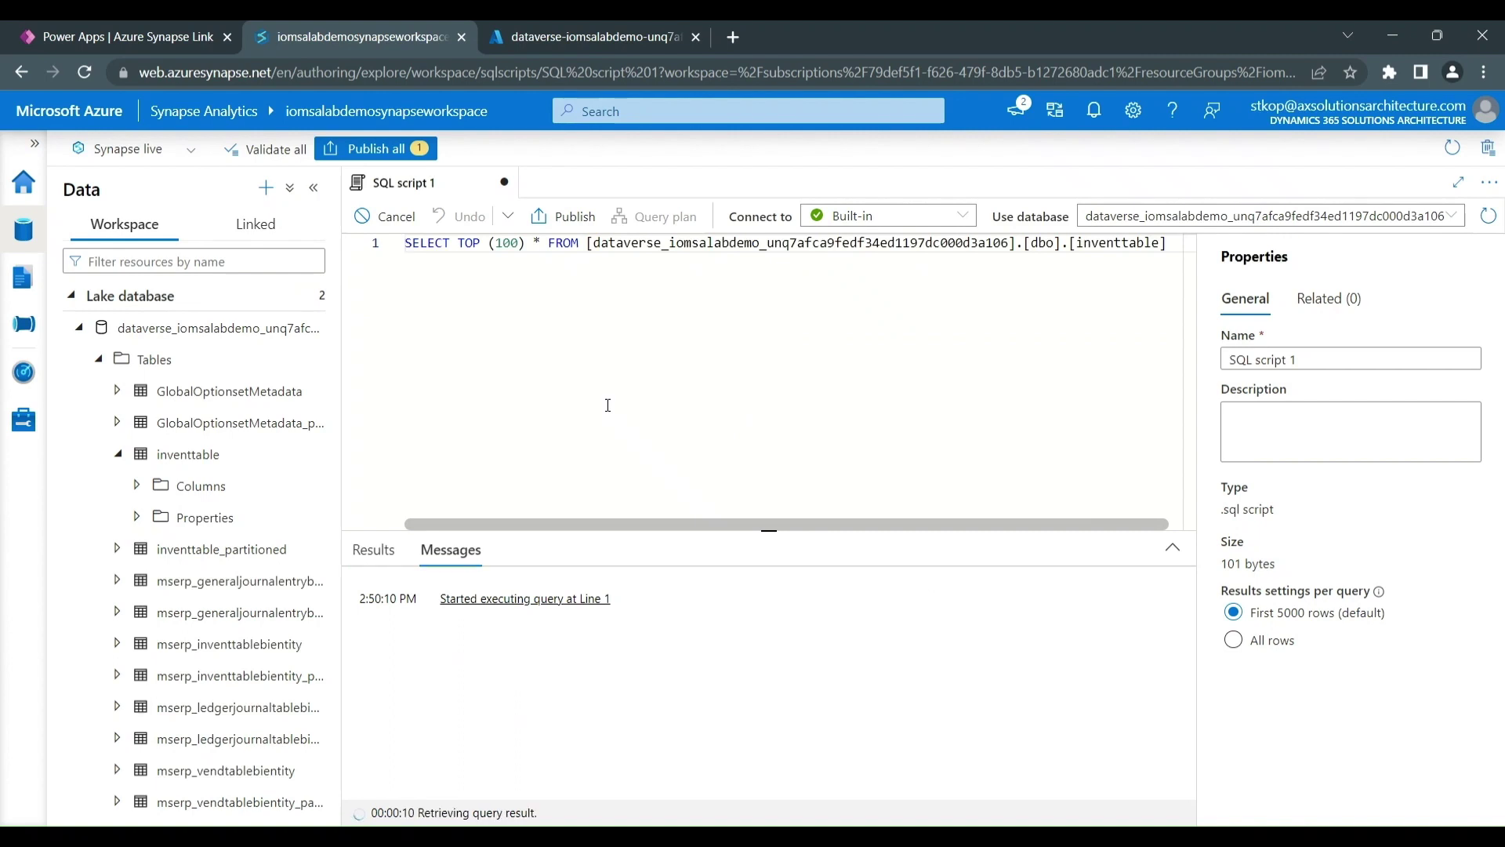
Step: View the iomsalabdempool Spark pool monitoring page, scrolling through its vCore and application charts
left_click(143, 37)
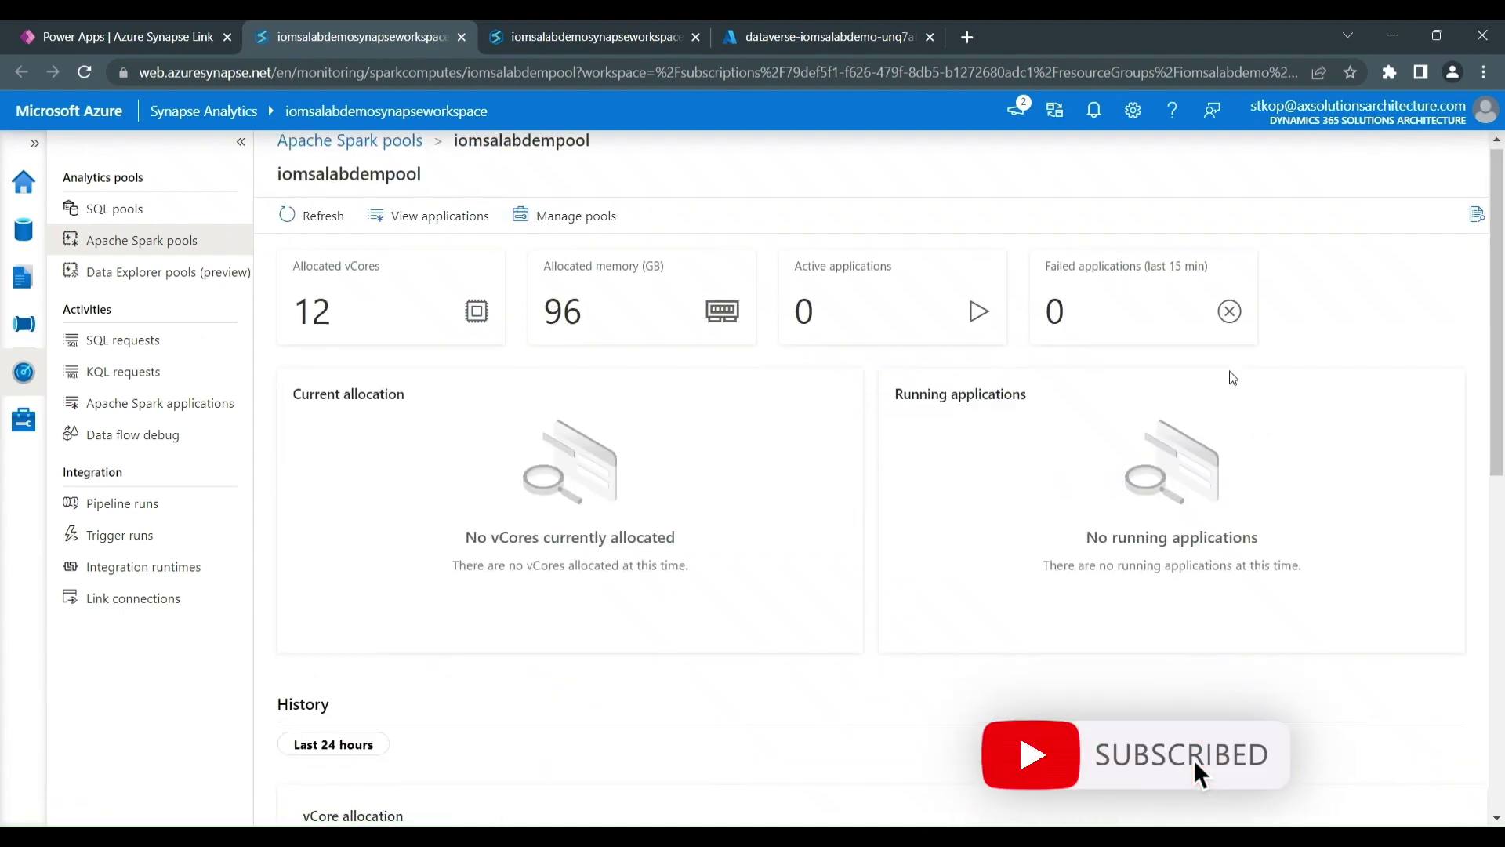
scroll(1233, 378, "down", 5)
scroll(1232, 378, "down", 4)
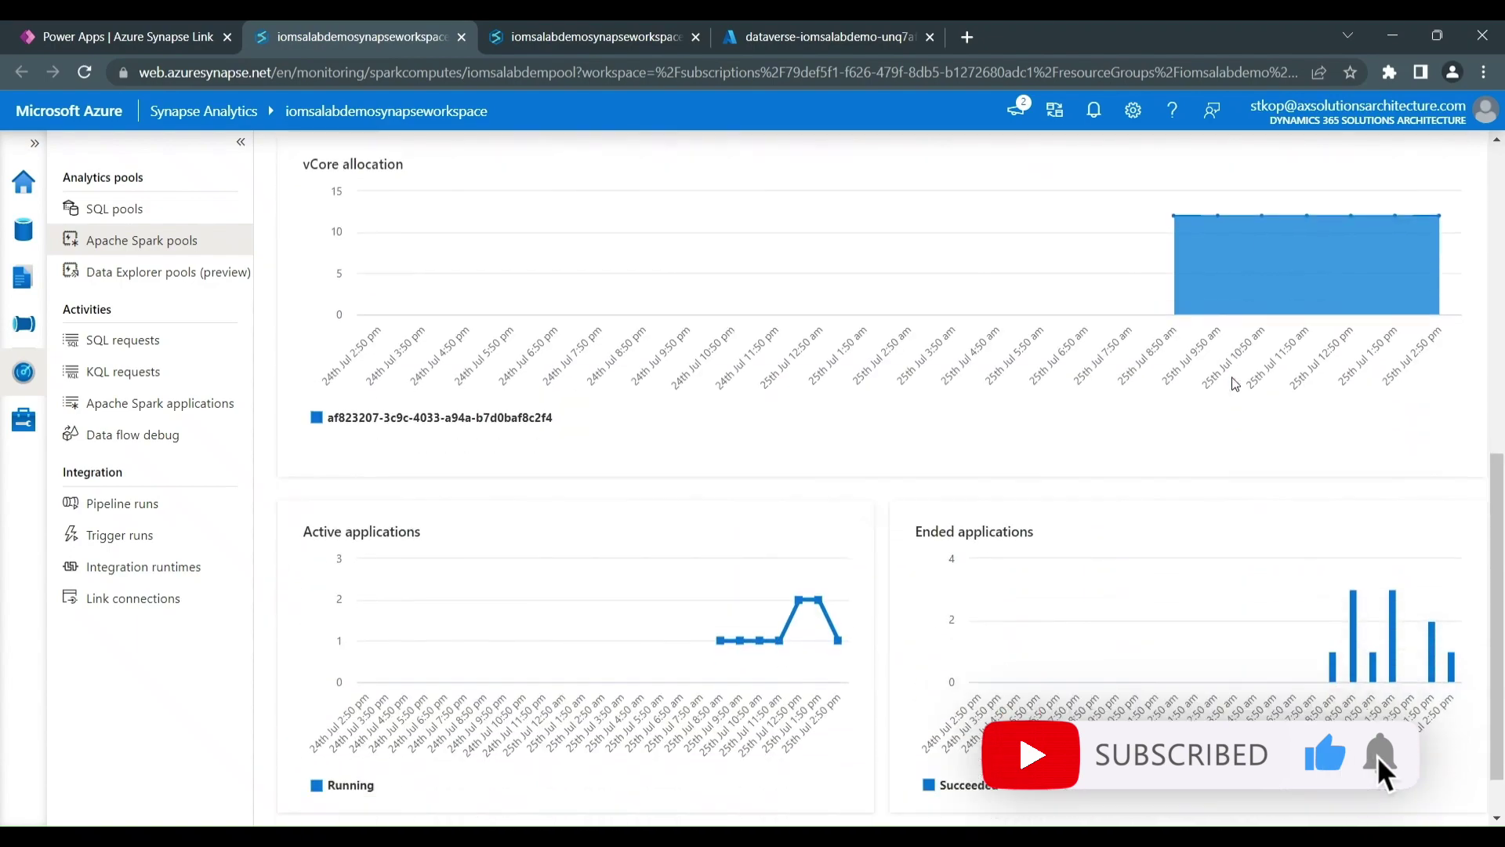